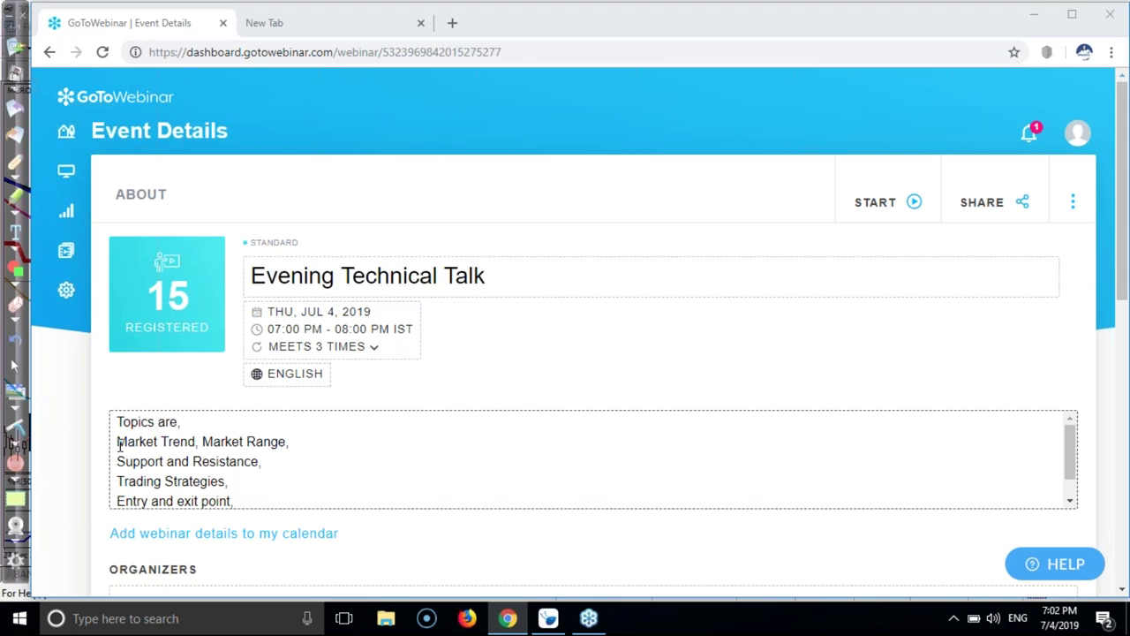
Highlight the webinar description's topics one by one, from market range and support and resistance through trading strategies, entry and exit point, to risk management.
drag(289, 441, 202, 442)
drag(117, 461, 267, 461)
drag(118, 482, 229, 482)
scroll(228, 482, down, 1)
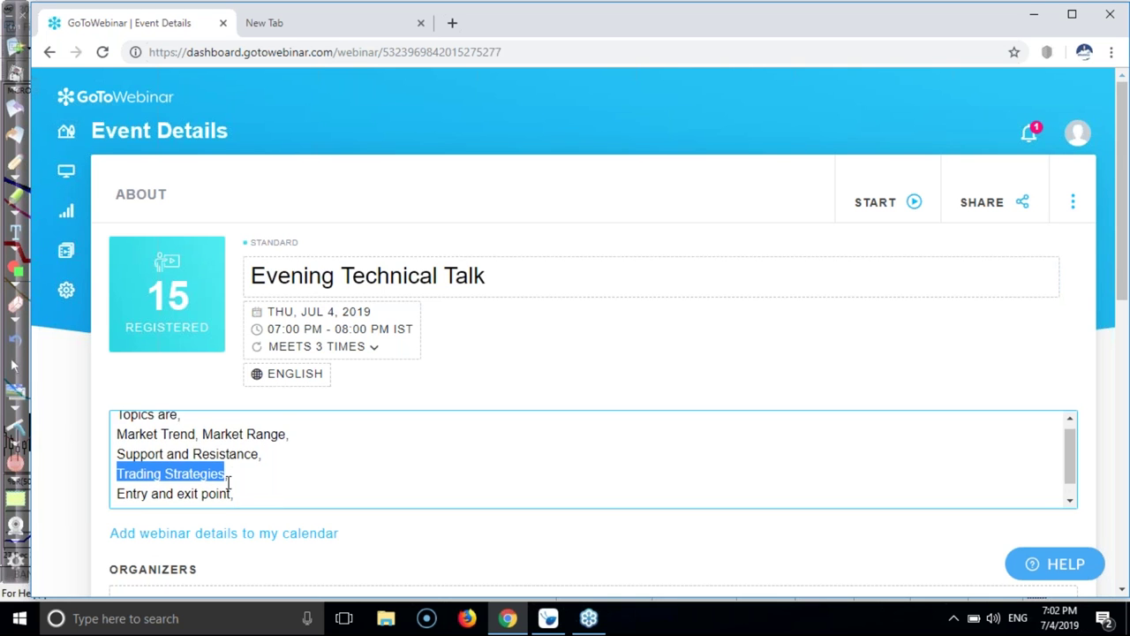
drag(117, 475, 256, 478)
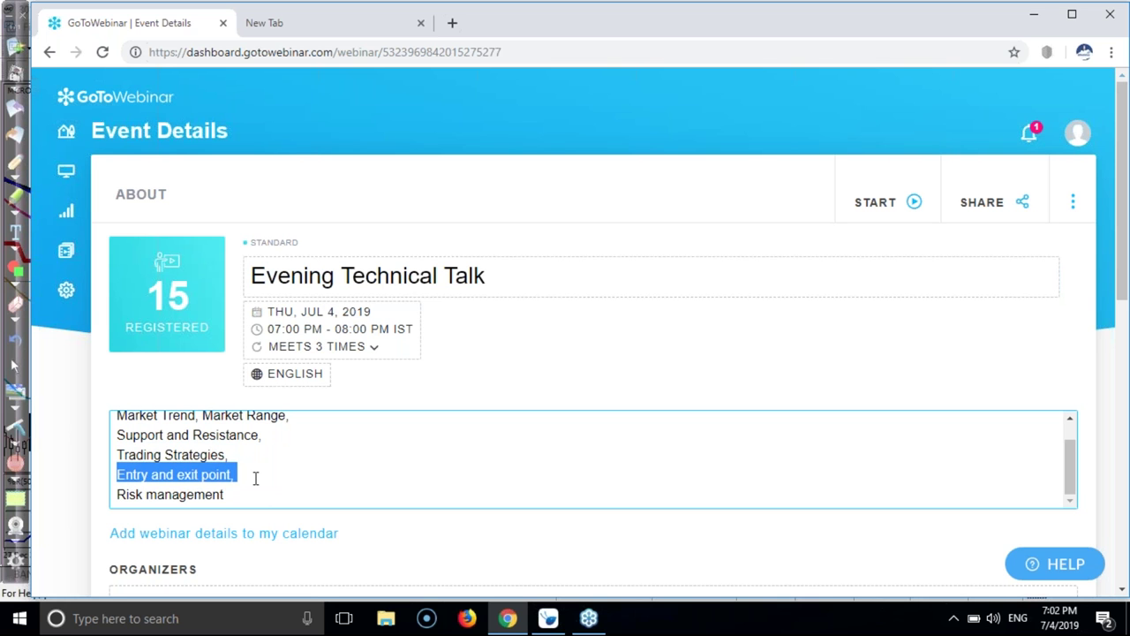
drag(118, 494, 352, 496)
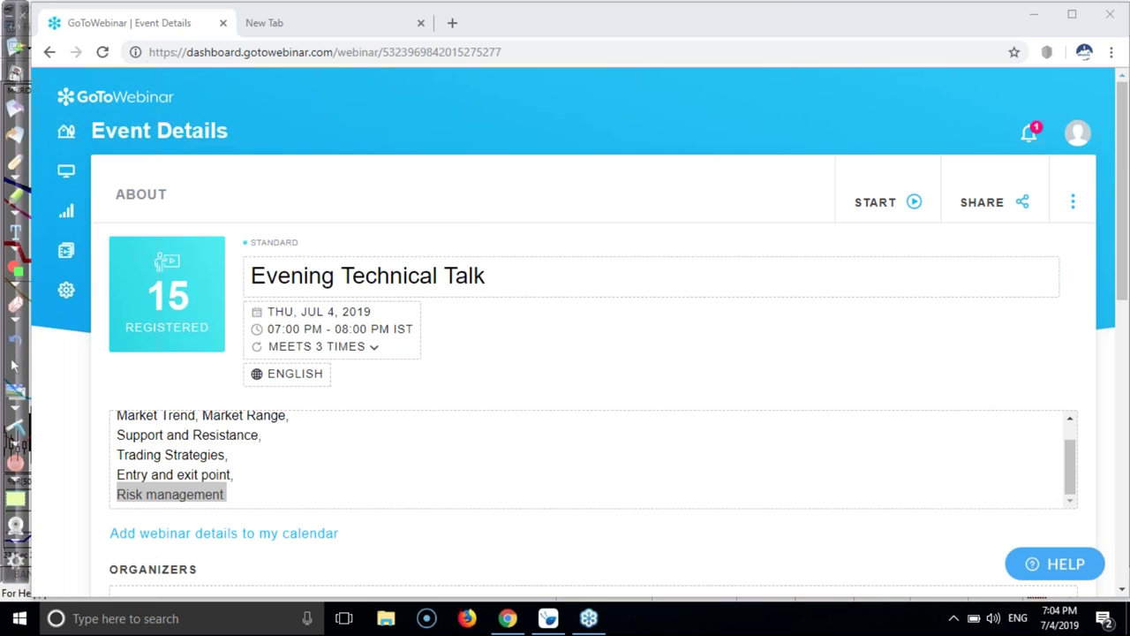
Switch to the MetaTrader MCROM daily chart, circle the D1 timeframe with the red pen, and erase the mark.
click(547, 618)
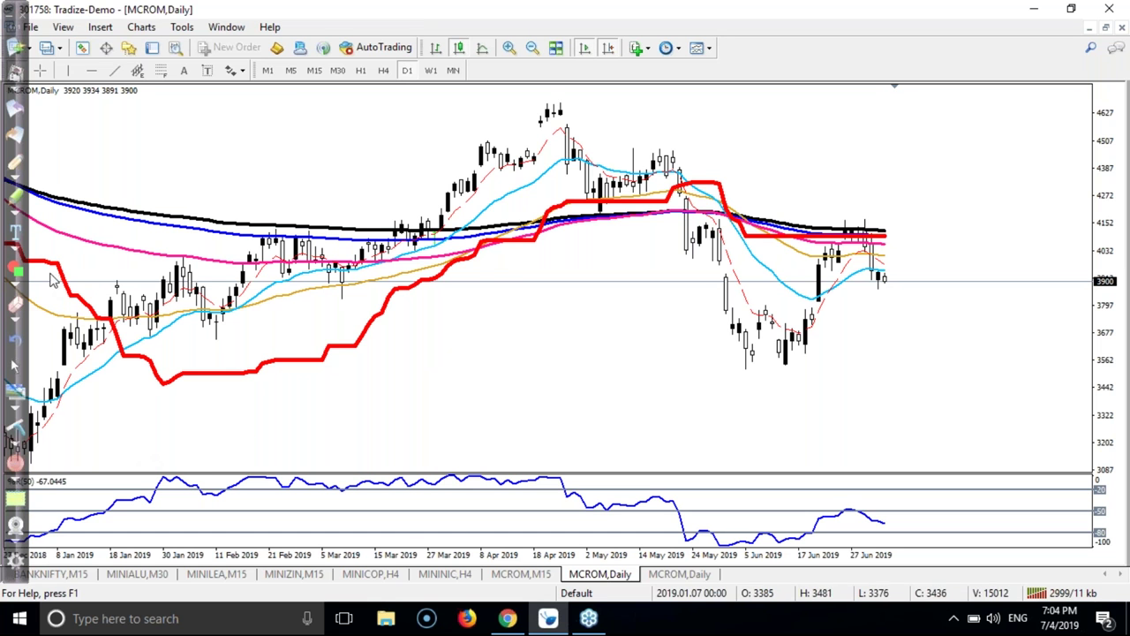
click(13, 163)
mouse_move(386, 75)
mouse_down()
mouse_move(397, 60)
mouse_move(422, 62)
mouse_move(425, 78)
mouse_move(405, 100)
mouse_move(391, 74)
mouse_up()
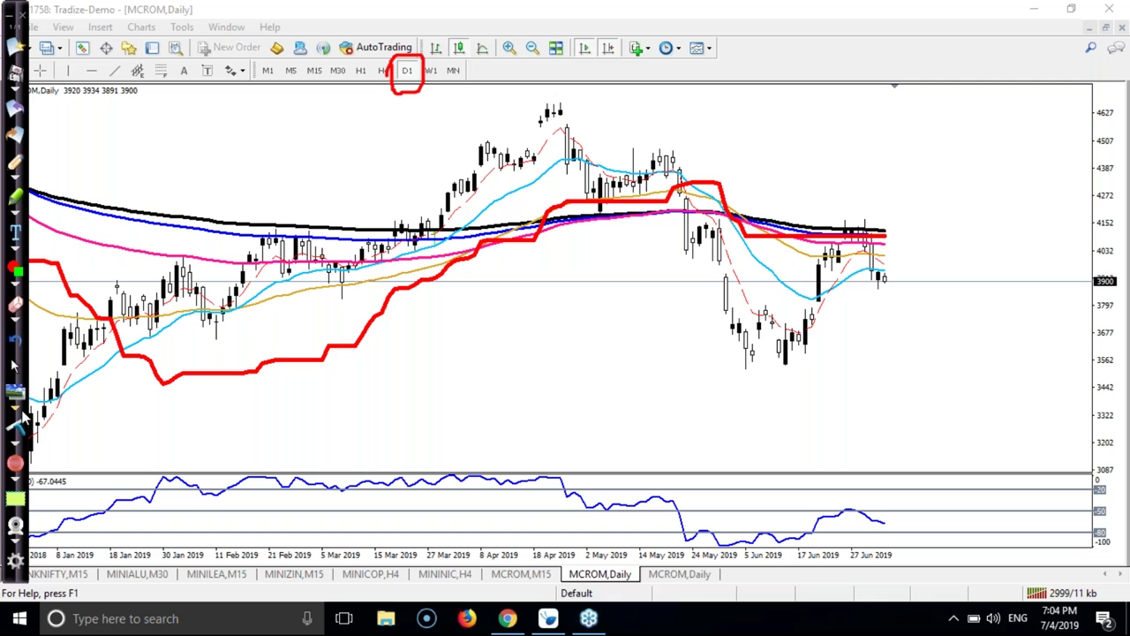
click(13, 431)
click(18, 366)
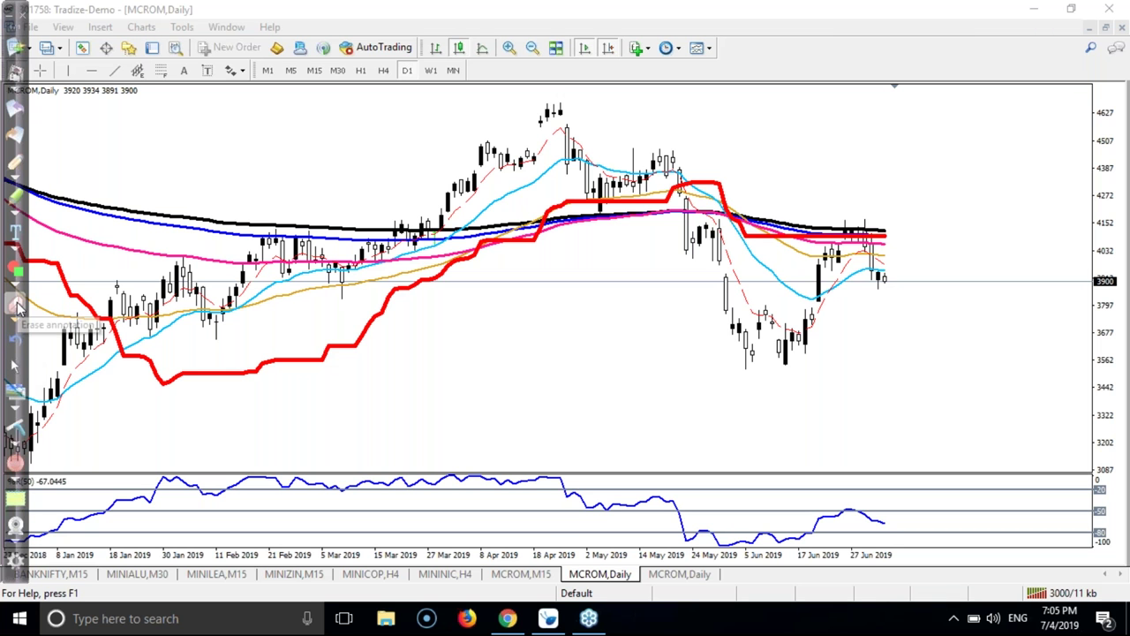
Handwrite the note "1) PA" in red pen in the empty area above the early 2019 candles.
click(15, 166)
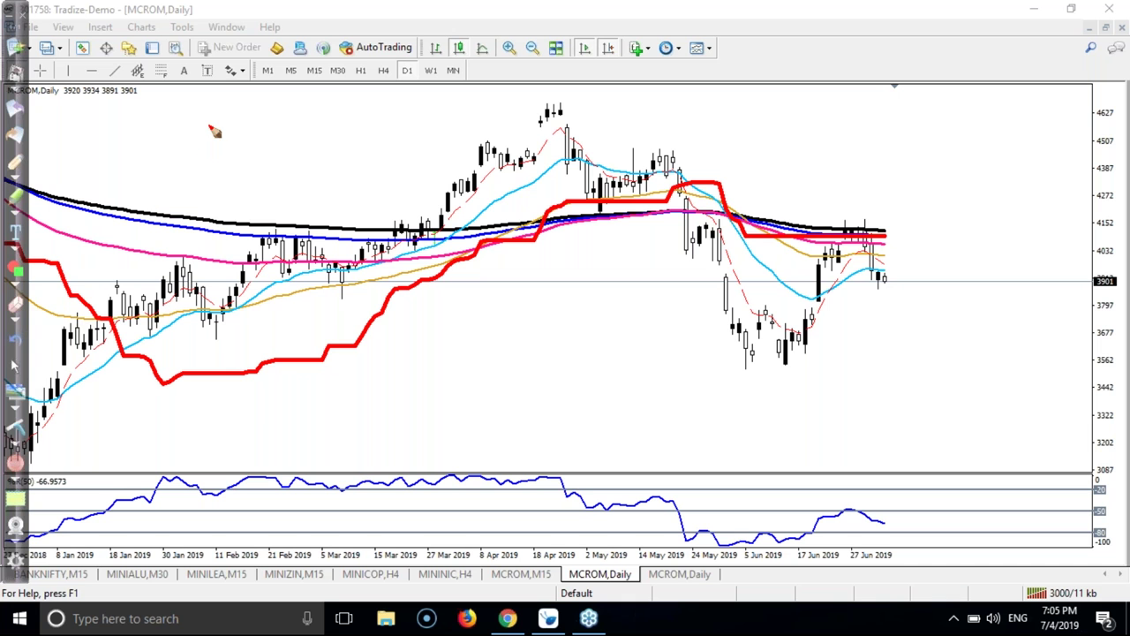
mouse_move(231, 112)
mouse_down()
mouse_move(251, 134)
mouse_move(227, 152)
mouse_up()
mouse_move(239, 110)
mouse_down()
mouse_move(249, 135)
mouse_move(240, 161)
mouse_up()
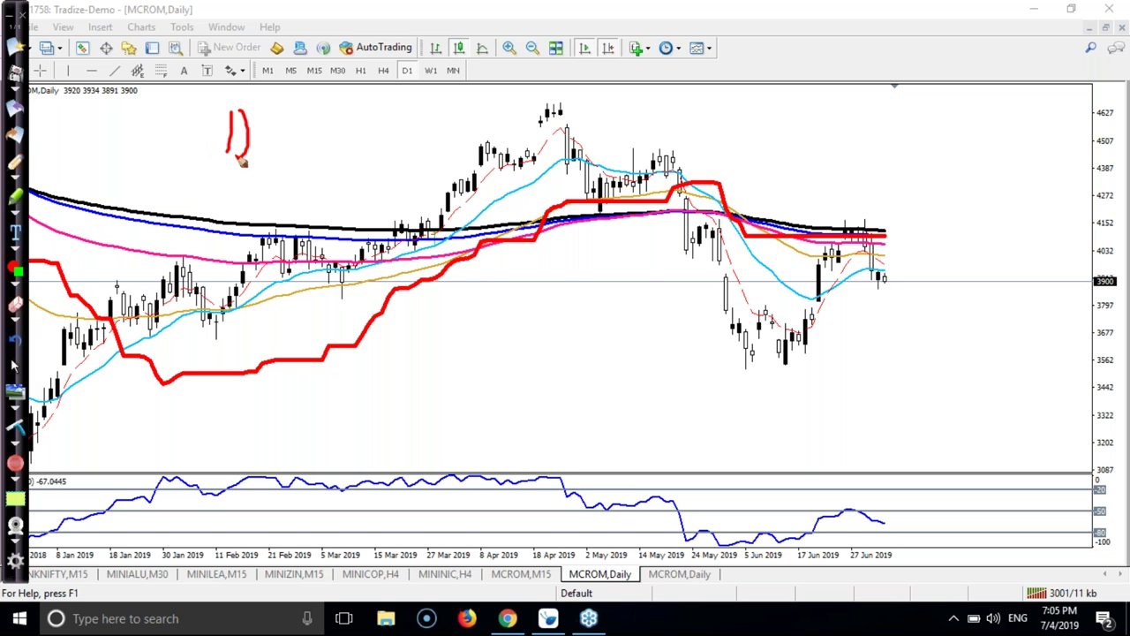
drag(288, 110, 287, 171)
mouse_move(288, 109)
mouse_down()
mouse_move(319, 106)
mouse_move(297, 136)
mouse_up()
mouse_move(380, 102)
mouse_down()
mouse_move(383, 138)
mouse_move(348, 147)
mouse_move(444, 123)
mouse_up()
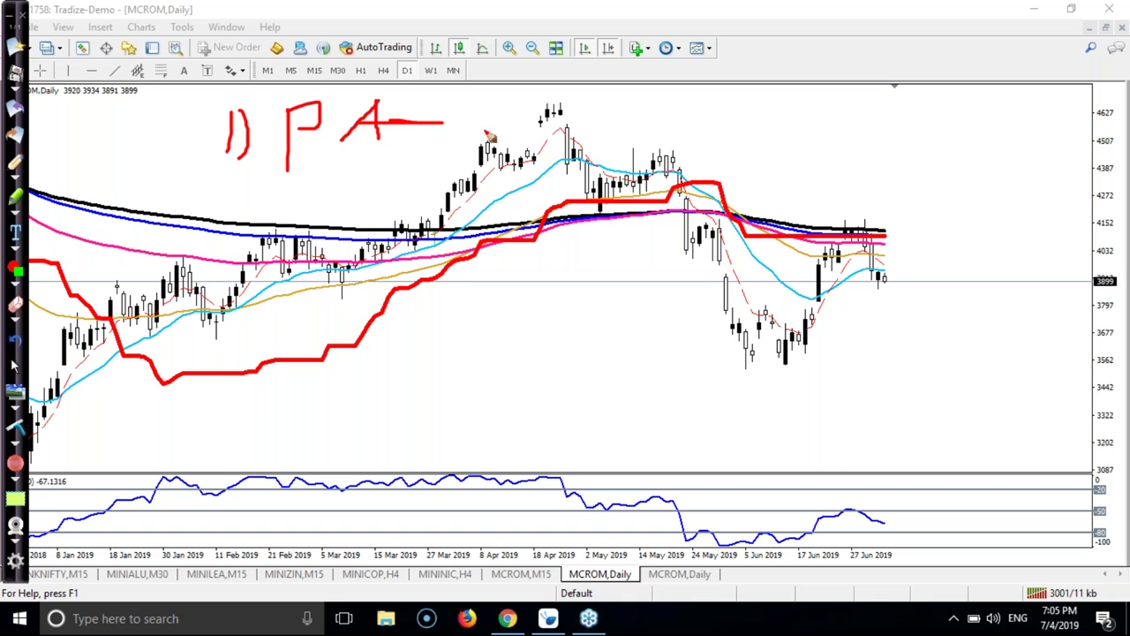
Trace the falling price swings from the April high to the June low and draw a downward arrow above them.
mouse_move(556, 104)
mouse_down()
mouse_move(594, 220)
mouse_move(676, 157)
mouse_move(691, 254)
mouse_move(724, 225)
mouse_move(729, 309)
mouse_move(751, 361)
mouse_up()
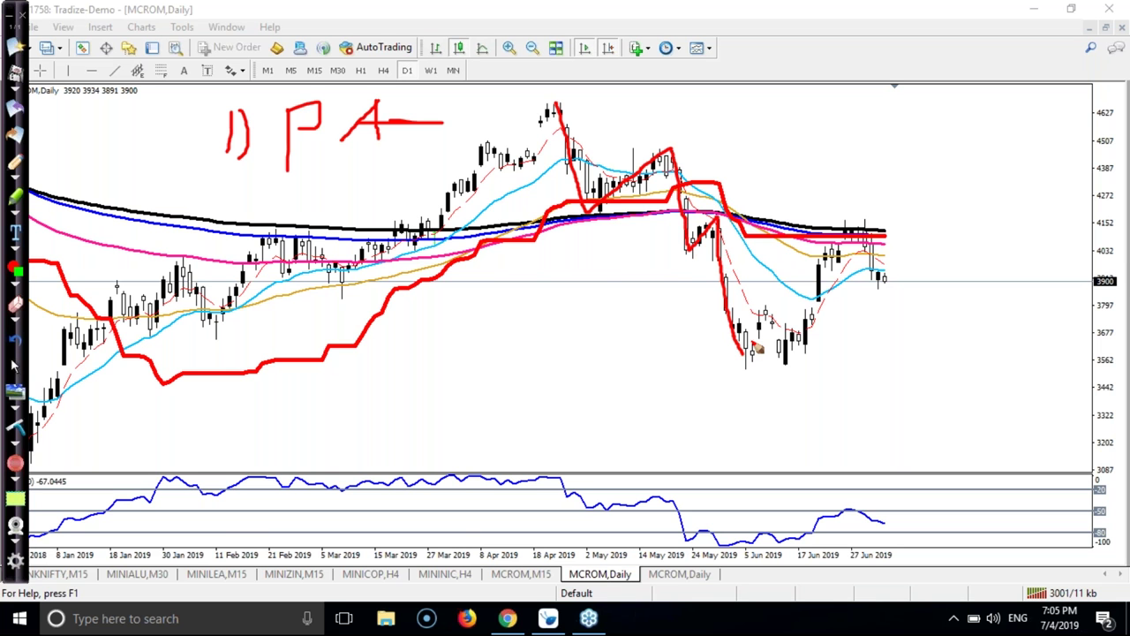
mouse_move(670, 91)
mouse_down()
mouse_move(782, 183)
mouse_move(761, 187)
mouse_move(809, 130)
mouse_up()
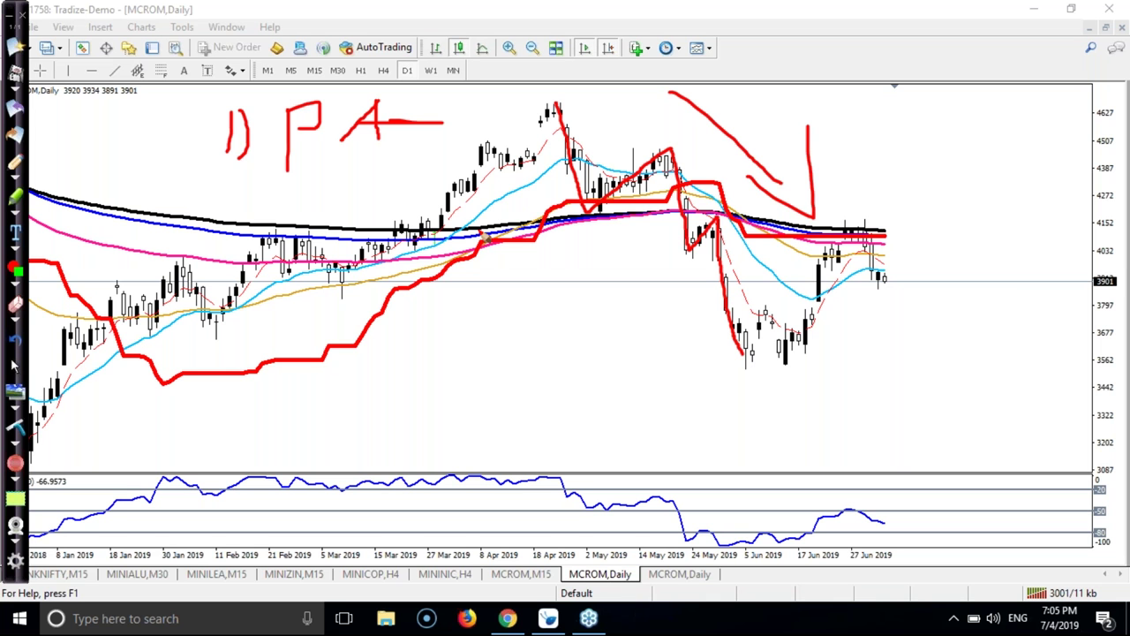
Handwrite a second point starting "2) 20" below the first note, box the April candles, and clear all pen annotations.
mouse_move(228, 167)
mouse_down()
mouse_move(268, 184)
mouse_move(270, 228)
mouse_up()
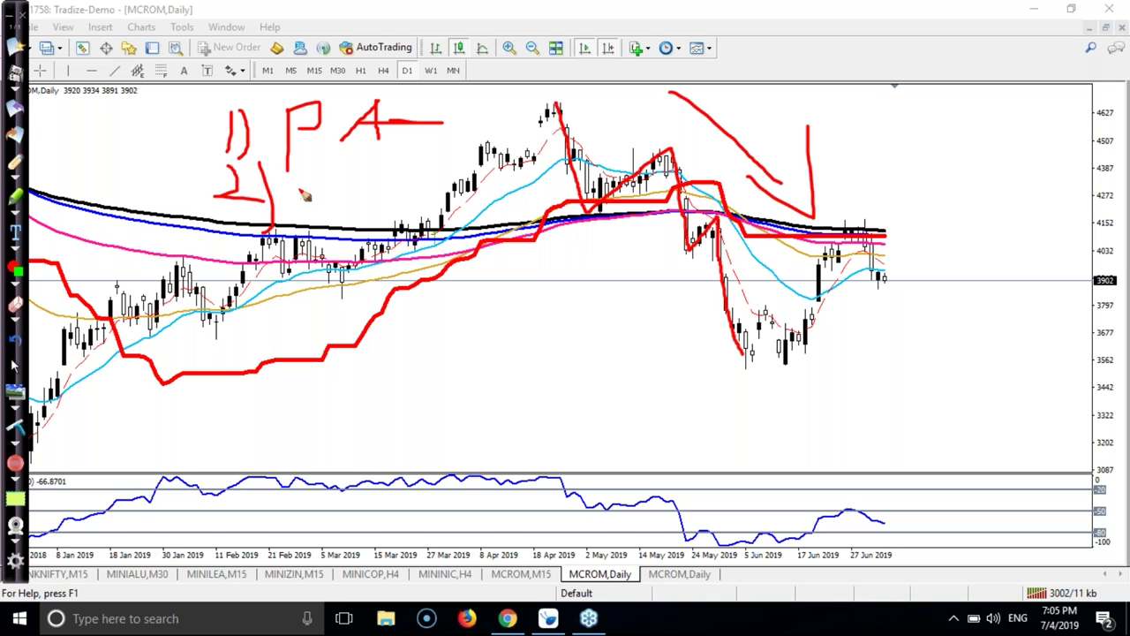
drag(303, 192, 347, 210)
mouse_move(347, 190)
mouse_down()
mouse_move(348, 202)
mouse_move(374, 201)
mouse_move(364, 182)
mouse_move(358, 190)
mouse_up()
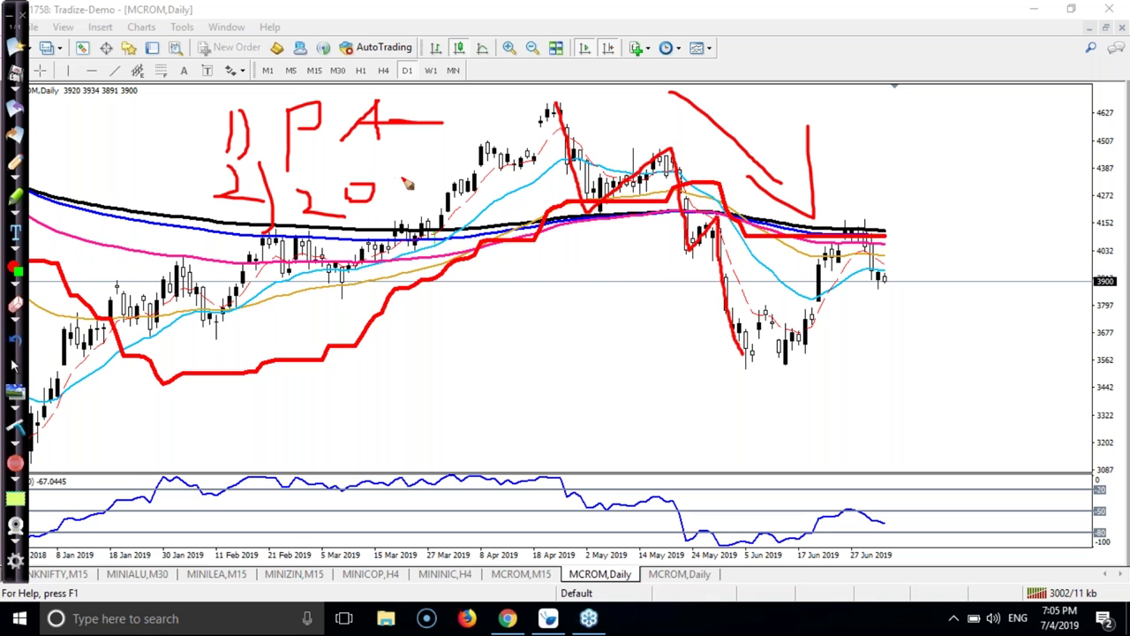
mouse_move(399, 180)
mouse_down()
mouse_move(423, 209)
mouse_move(434, 176)
mouse_move(444, 193)
mouse_move(499, 166)
mouse_move(502, 176)
mouse_move(488, 155)
mouse_up()
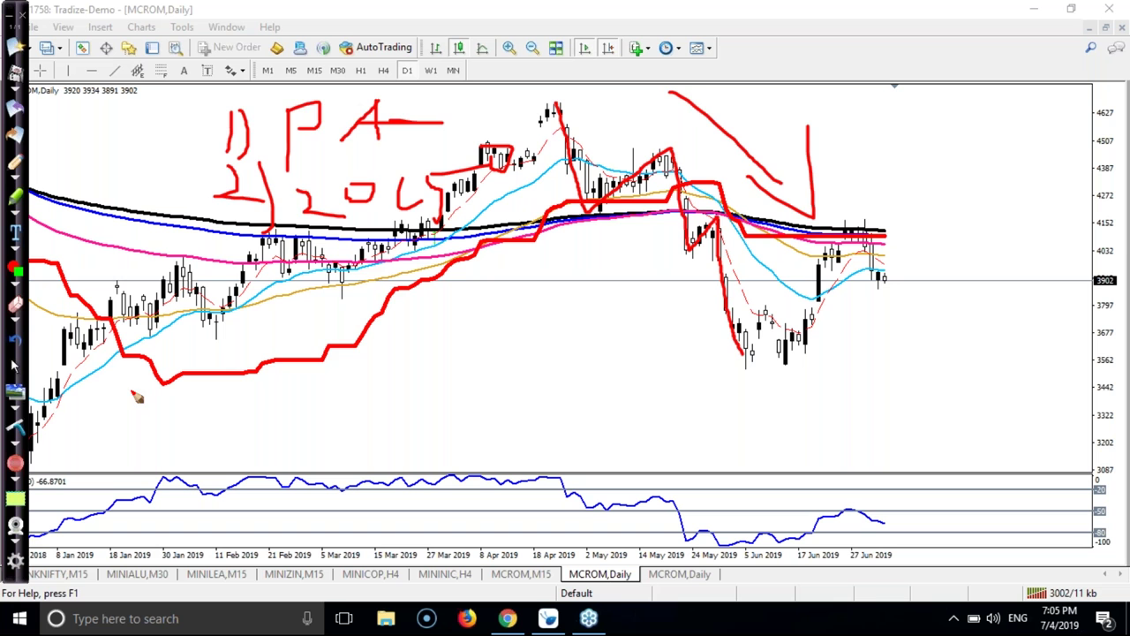
click(16, 427)
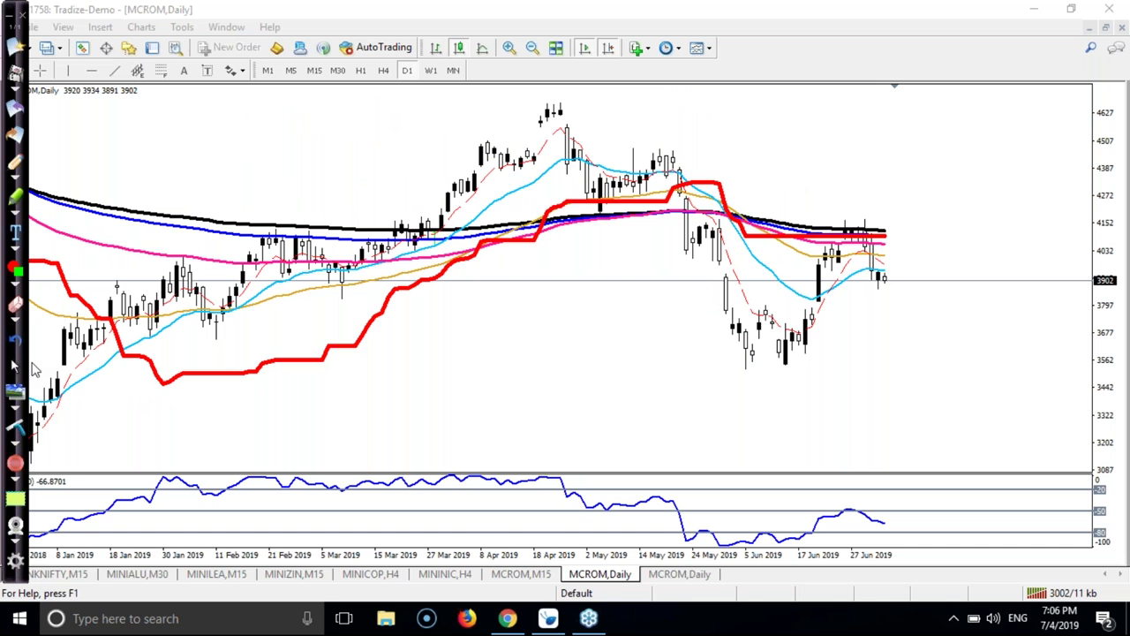
Zoom in on the May to July candles and mark the light blue average, the dashed line and the 29 May candles in red pen.
click(509, 48)
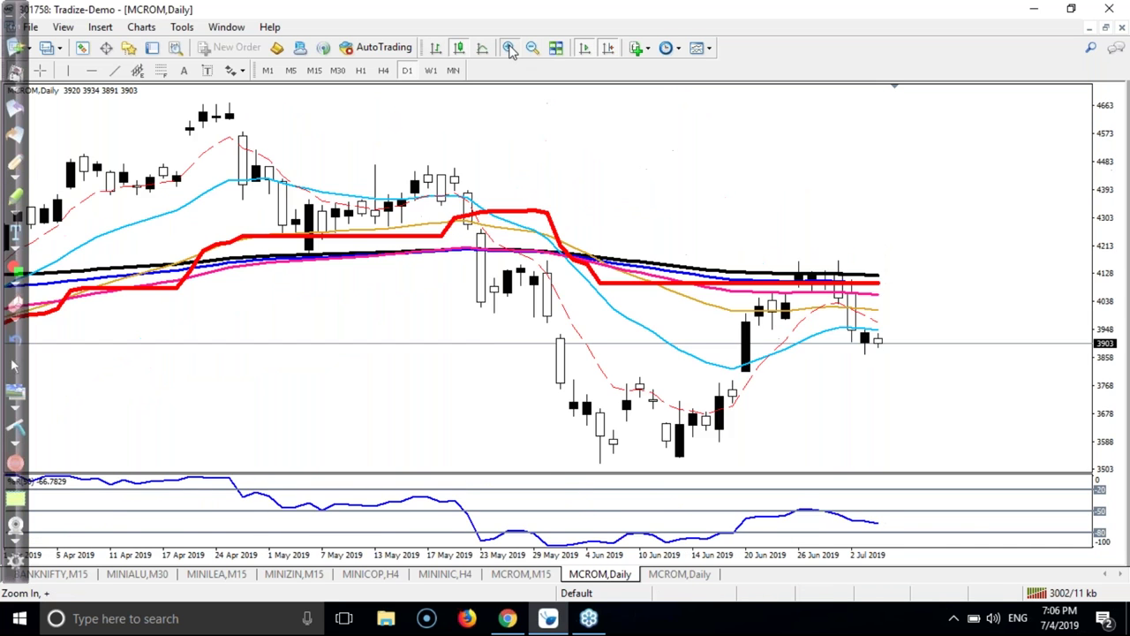
click(510, 48)
mouse_move(522, 200)
mouse_down()
mouse_move(719, 247)
mouse_move(257, 262)
mouse_up()
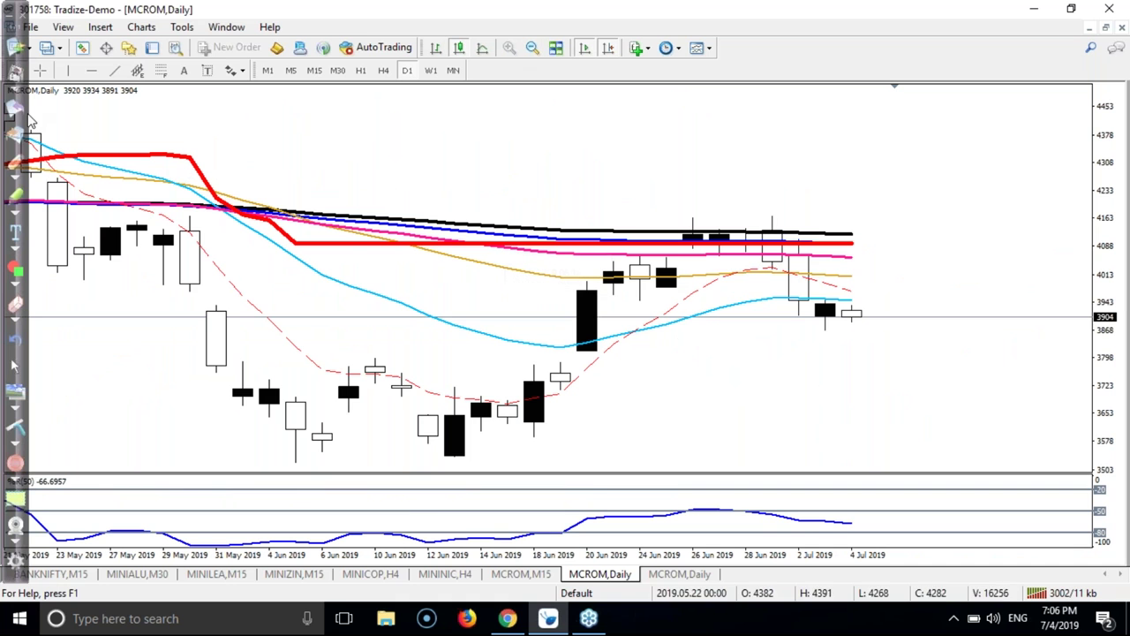
click(16, 170)
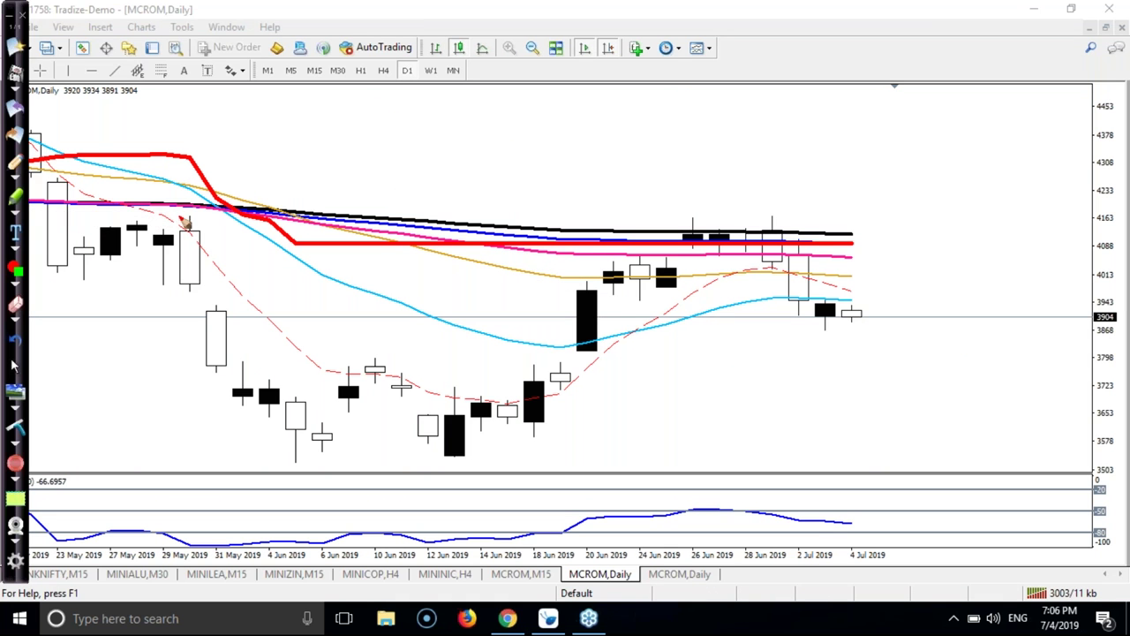
mouse_move(279, 259)
mouse_down()
mouse_move(297, 287)
mouse_move(335, 276)
mouse_up()
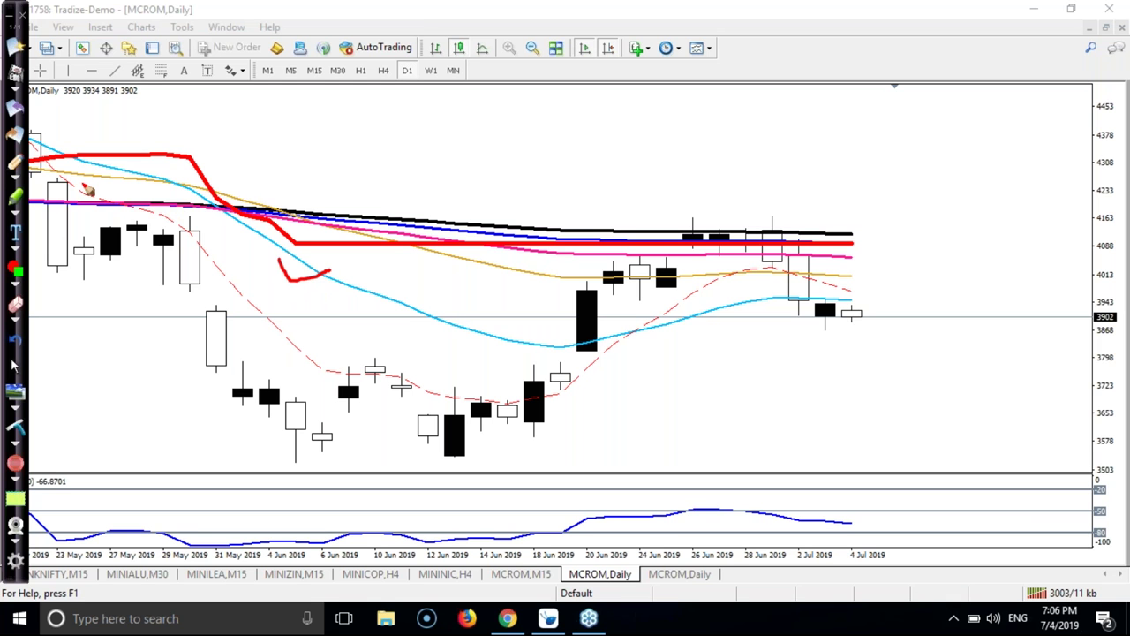
mouse_move(86, 181)
mouse_down()
mouse_move(94, 192)
mouse_move(113, 178)
mouse_up()
mouse_move(163, 166)
mouse_down()
mouse_move(195, 187)
mouse_move(181, 212)
mouse_move(163, 185)
mouse_move(164, 228)
mouse_move(162, 214)
mouse_move(144, 235)
mouse_move(135, 304)
mouse_move(202, 323)
mouse_move(213, 270)
mouse_move(204, 221)
mouse_move(137, 205)
mouse_move(175, 225)
mouse_move(183, 247)
mouse_move(176, 289)
mouse_move(138, 278)
mouse_up()
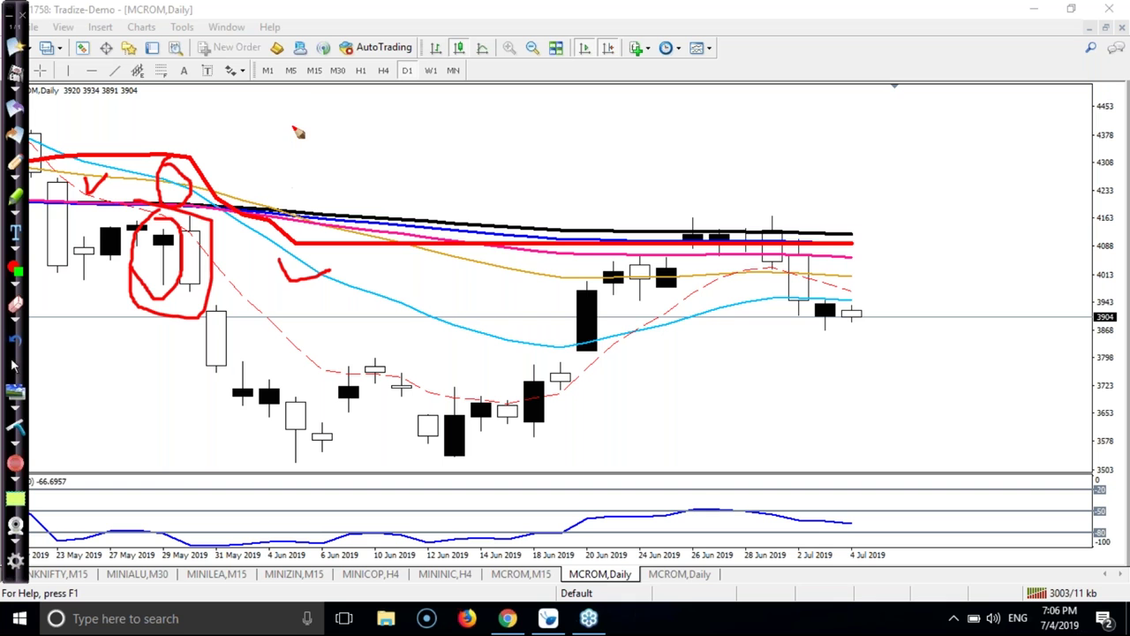
Sketch a falling price pattern in the empty area above the averages, erase all annotations, and return to mouse control.
drag(309, 93, 369, 129)
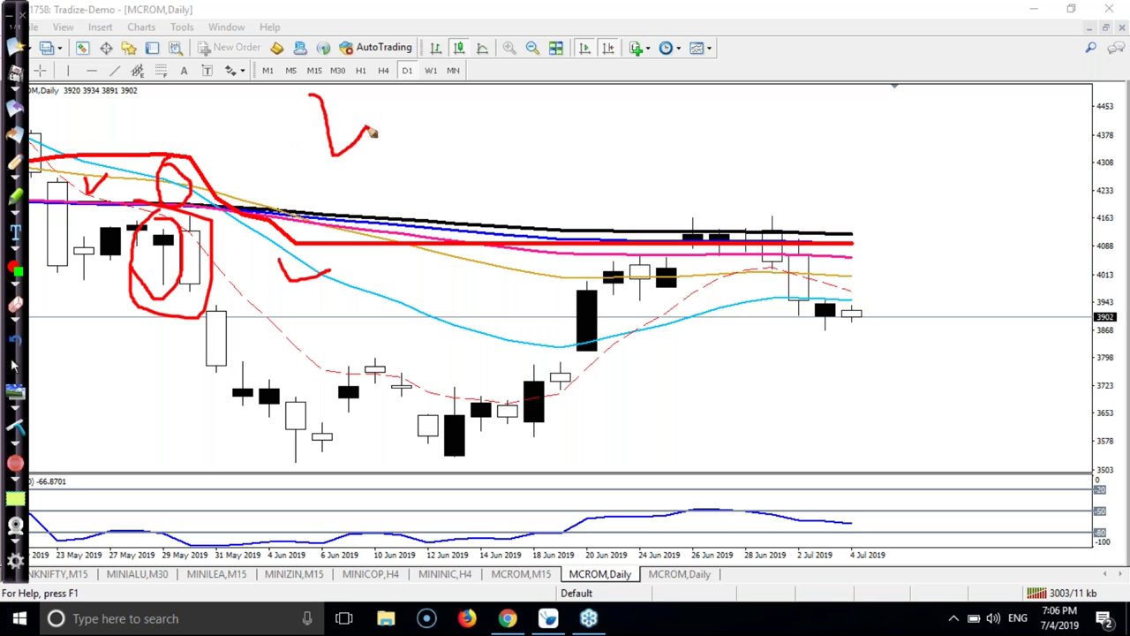
drag(371, 130, 428, 177)
mouse_move(509, 99)
mouse_down()
mouse_move(515, 168)
mouse_move(561, 147)
mouse_up()
mouse_move(399, 82)
mouse_down()
mouse_move(394, 177)
mouse_move(442, 168)
mouse_up()
click(13, 363)
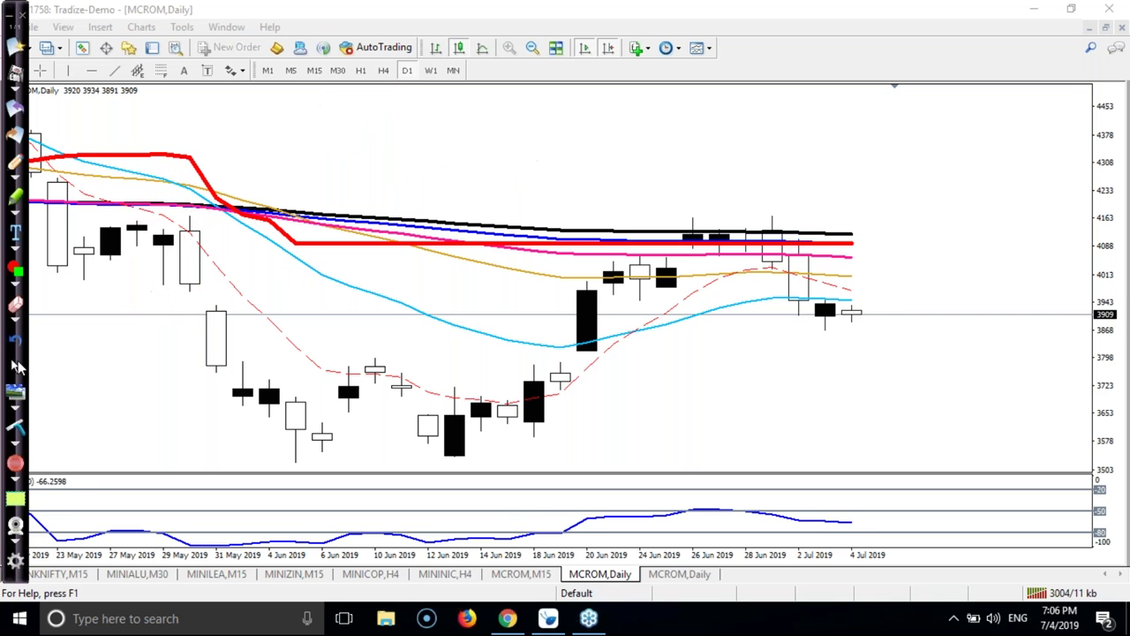
Draw an equidistant channel on the wider daily chart, with its lower line along the rising lows from January to March 2019.
click(532, 51)
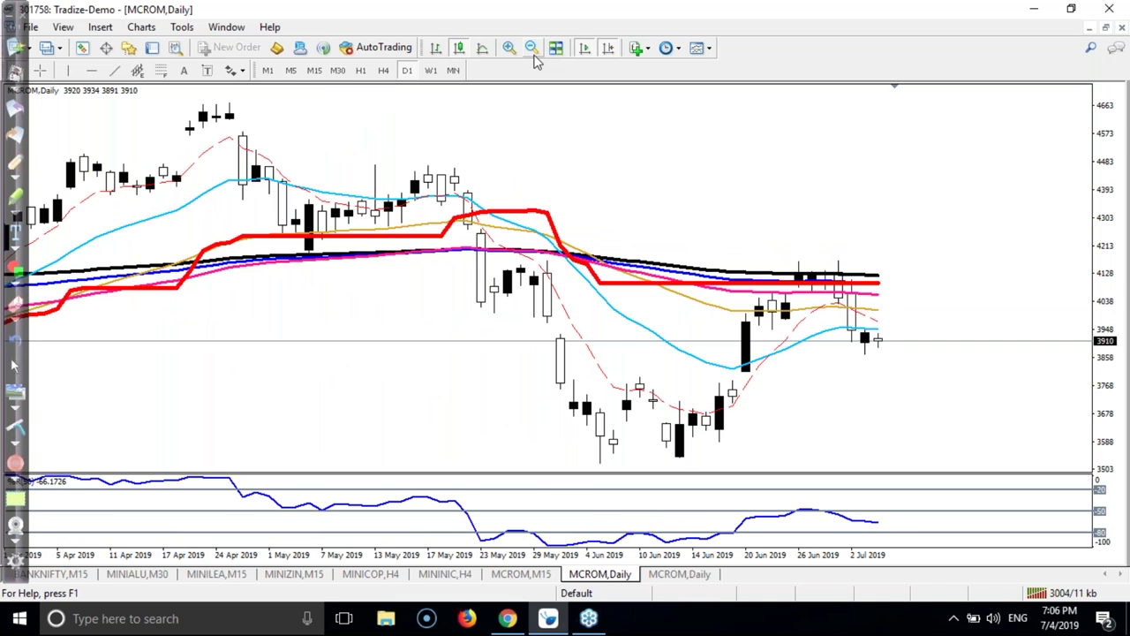
click(533, 52)
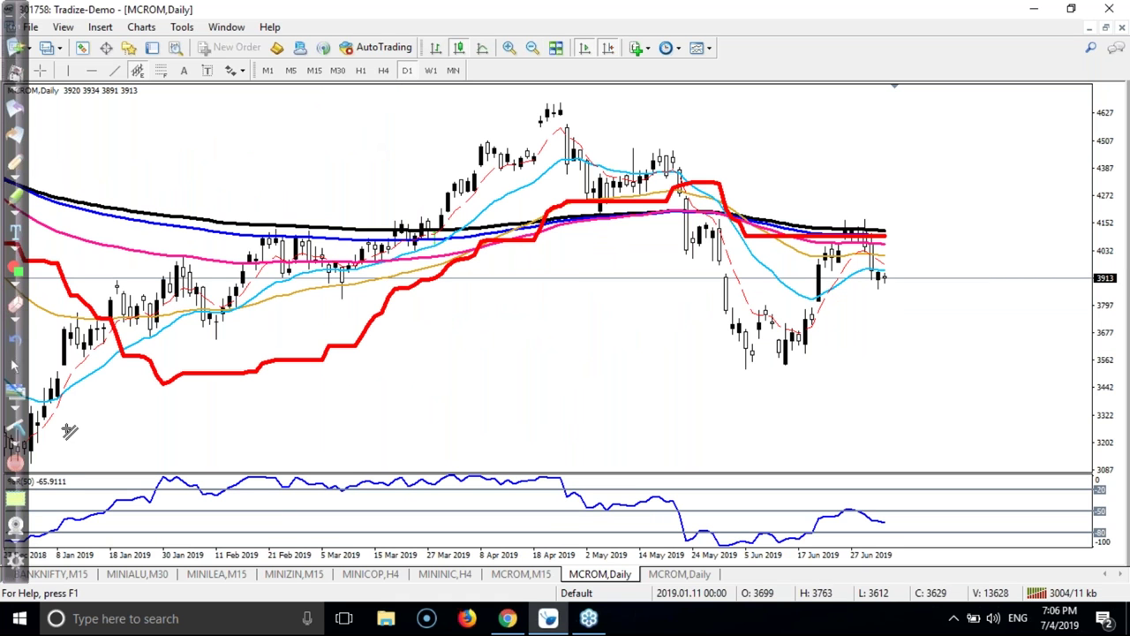
drag(117, 372, 365, 293)
mouse_move(194, 265)
mouse_down()
mouse_move(172, 245)
mouse_move(221, 241)
mouse_up()
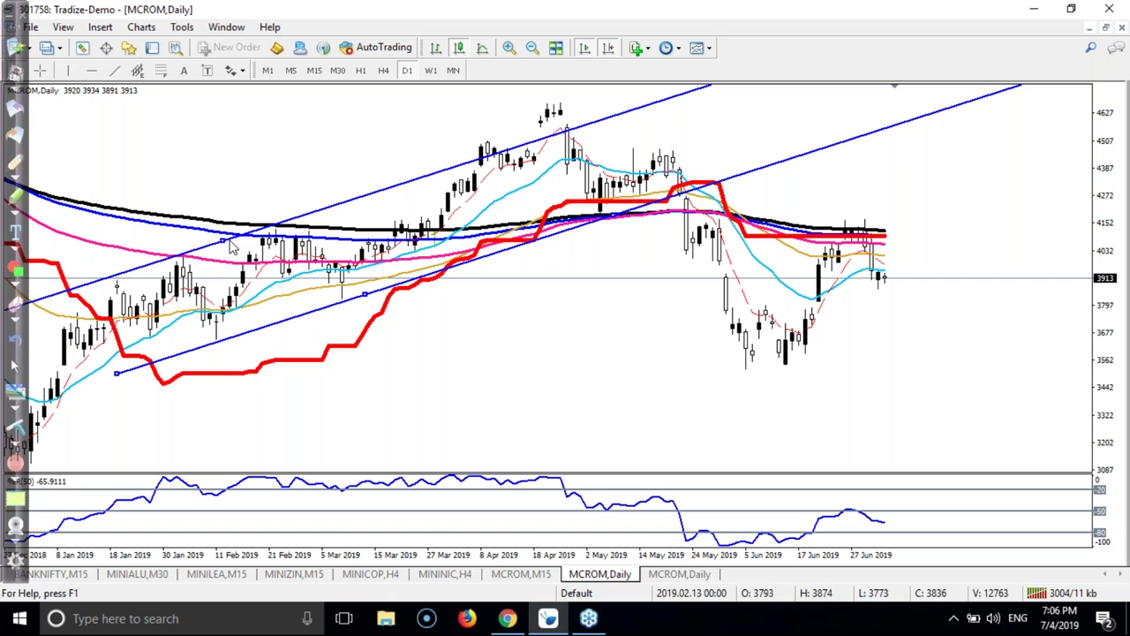
Trace the swings inside the channel in red pen, circle the late May breakdown, and add a support line and a downward arrow.
click(13, 168)
mouse_move(127, 376)
mouse_down()
mouse_move(278, 246)
mouse_move(332, 298)
mouse_move(521, 181)
mouse_move(588, 177)
mouse_move(638, 198)
mouse_move(669, 173)
mouse_move(685, 222)
mouse_move(693, 189)
mouse_move(711, 212)
mouse_move(690, 235)
mouse_move(684, 181)
mouse_up()
drag(647, 257, 892, 266)
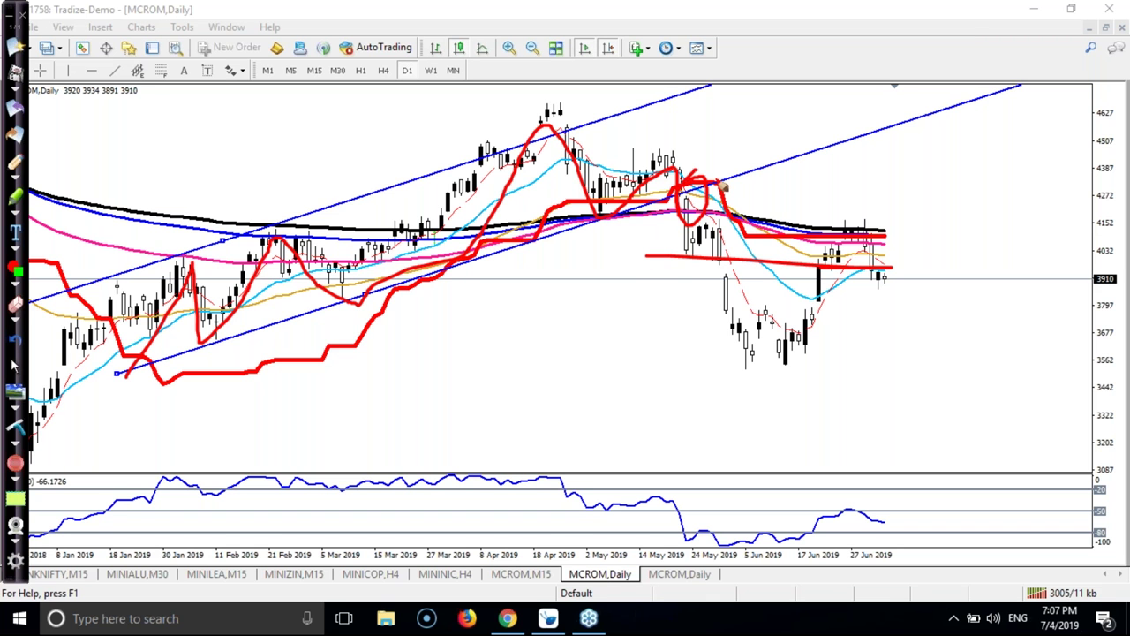
mouse_move(551, 115)
mouse_down()
mouse_move(583, 215)
mouse_move(691, 166)
mouse_move(690, 251)
mouse_move(697, 164)
mouse_move(714, 177)
mouse_move(698, 193)
mouse_move(717, 148)
mouse_move(757, 176)
mouse_up()
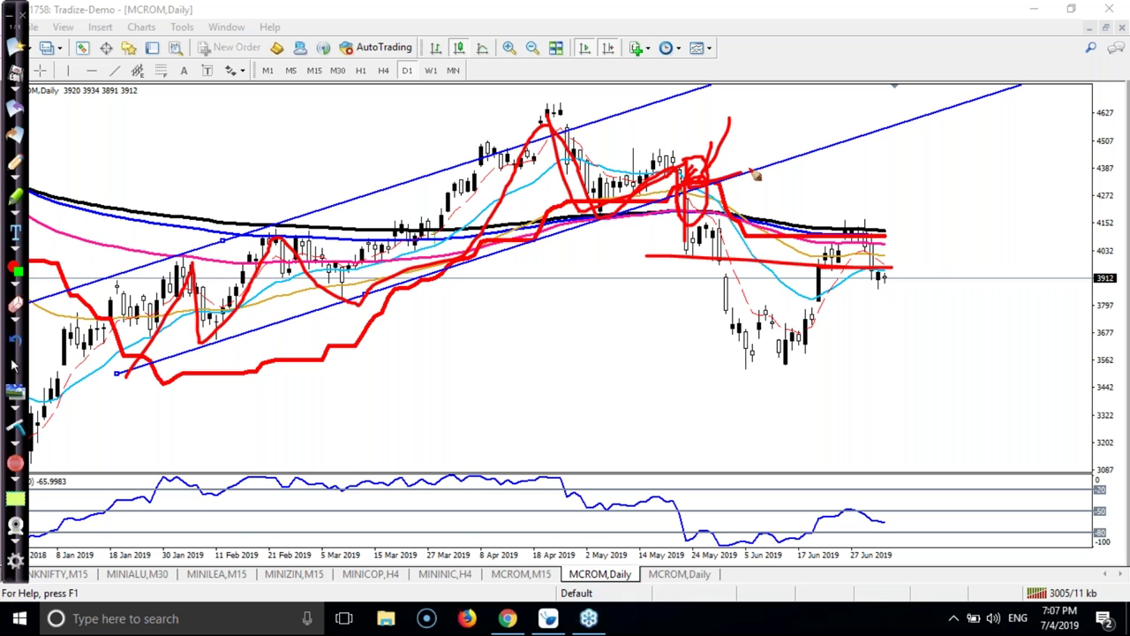
mouse_move(205, 343)
mouse_down()
mouse_move(373, 310)
mouse_move(735, 208)
mouse_up()
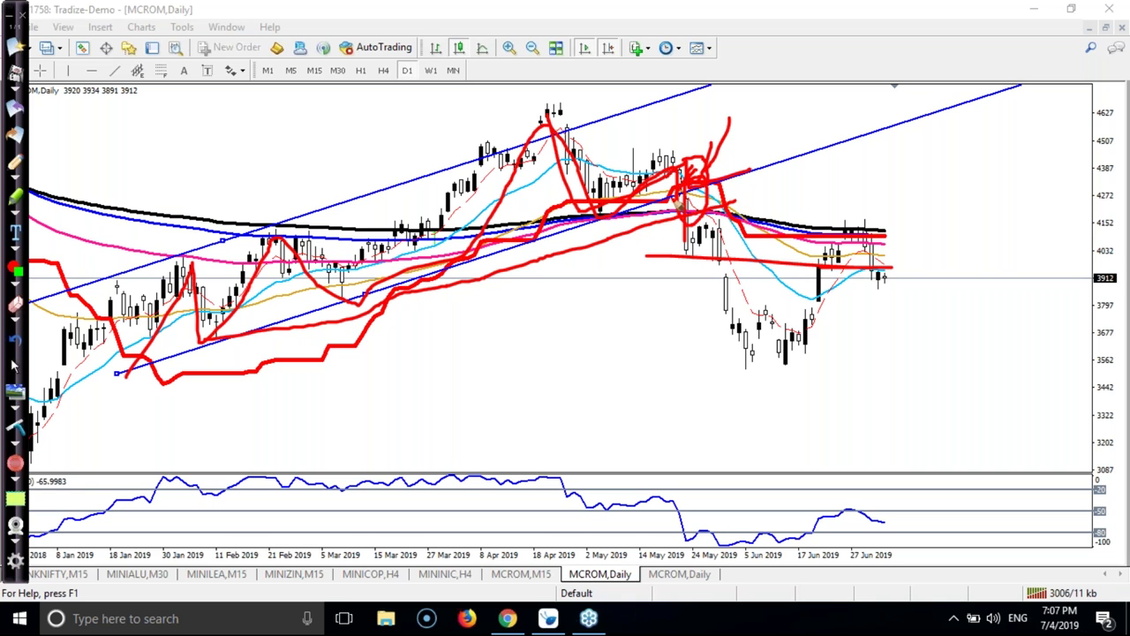
mouse_move(352, 120)
mouse_down()
mouse_move(399, 180)
mouse_move(423, 111)
mouse_up()
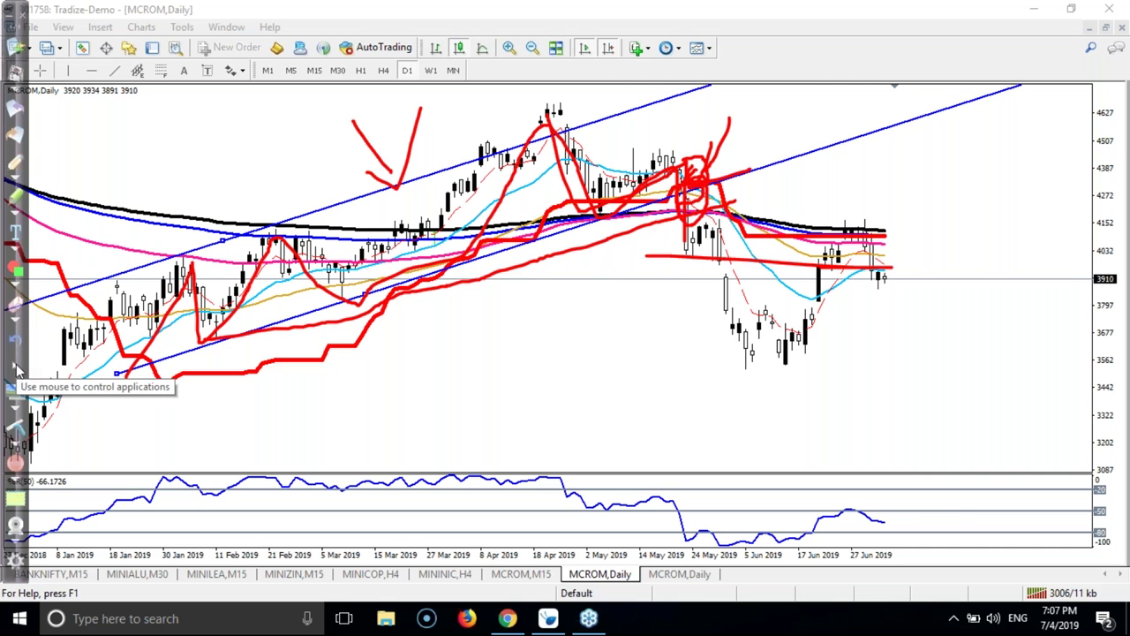
Clear the pen annotations and delete the equidistant channel from the chart.
key(ctrl+shift+c)
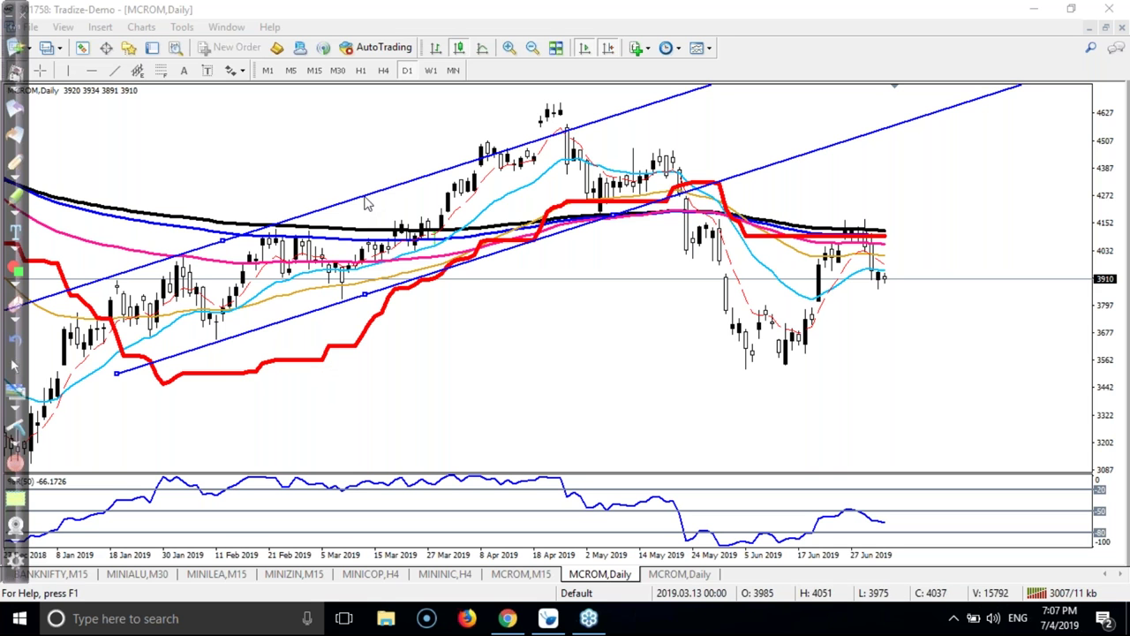
key(Delete)
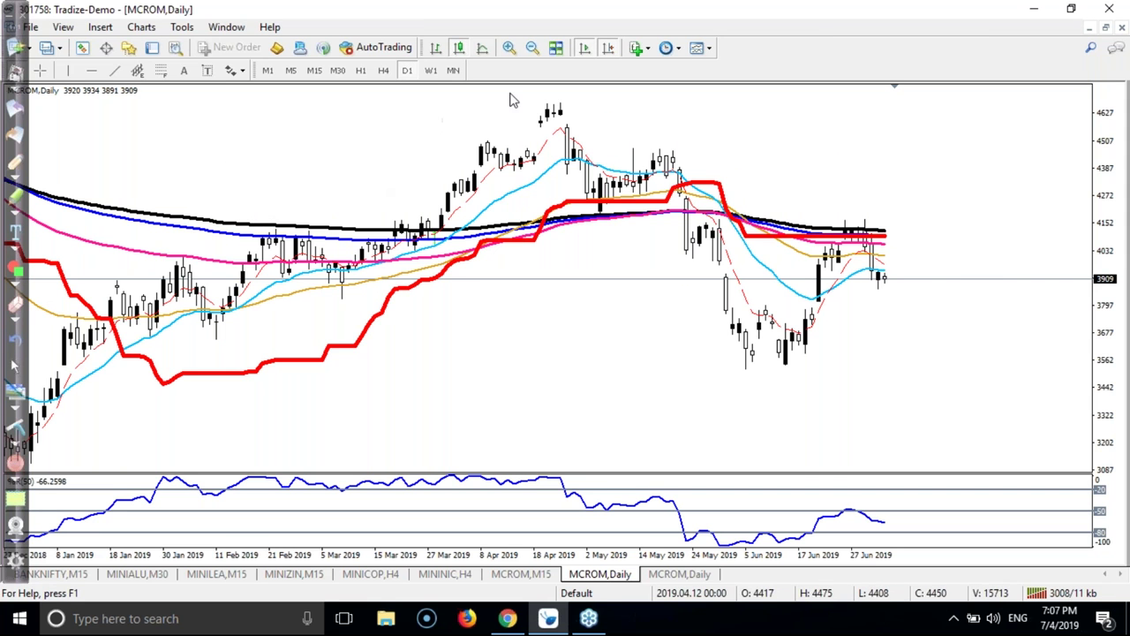
Compare the MCROM daily chart at closer and wider zoom levels, ending with the history back to mid-2018.
click(532, 48)
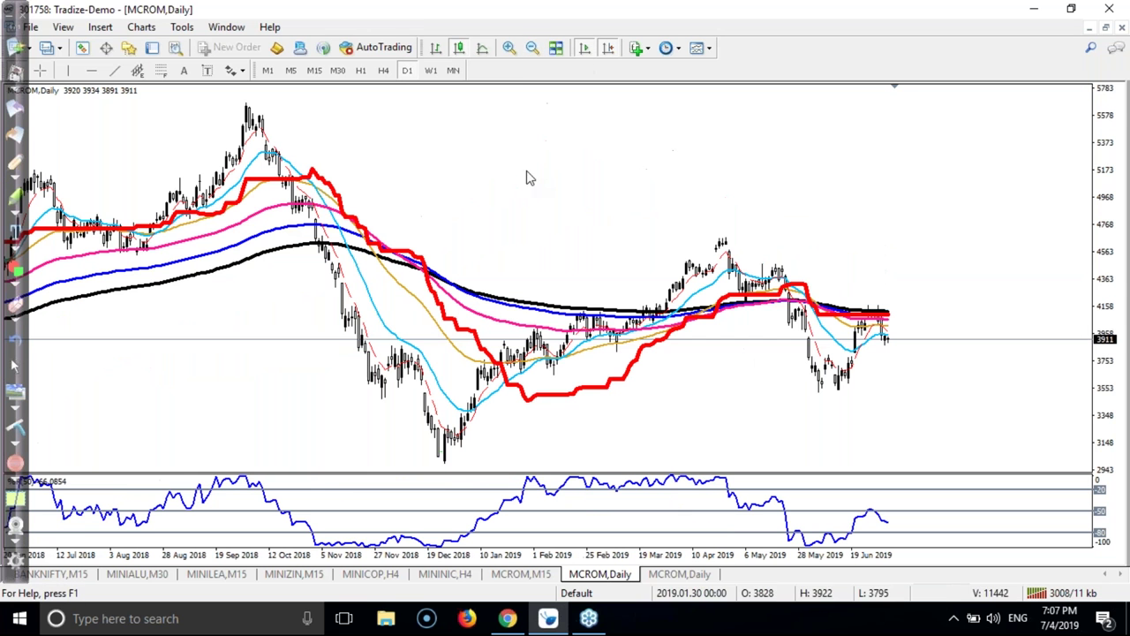
click(509, 49)
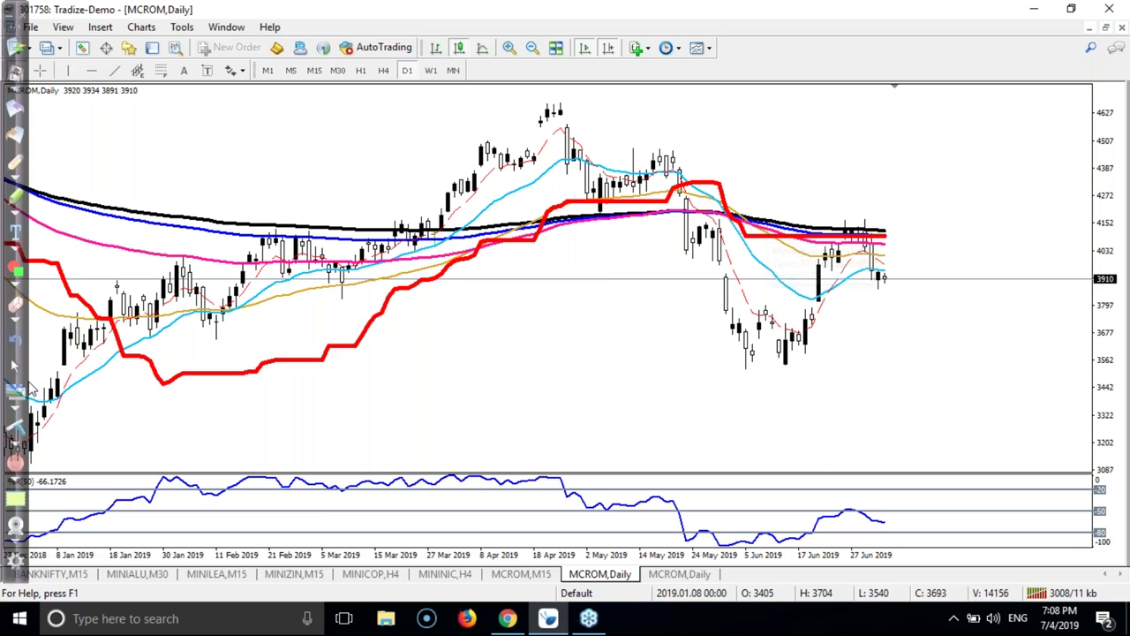
key(plus)
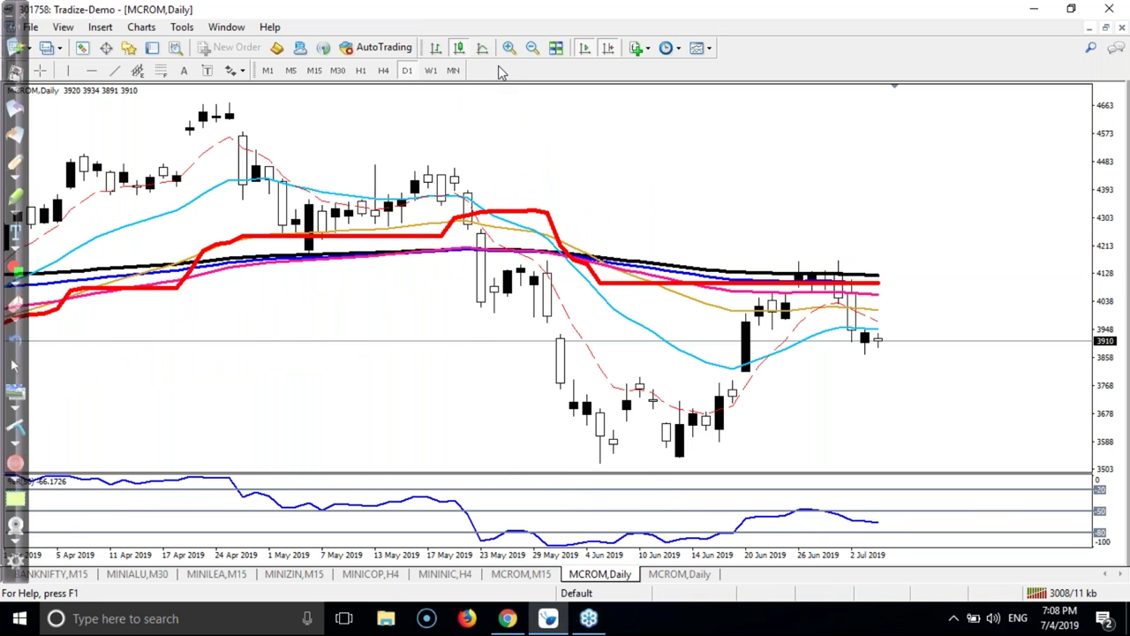
key(minus)
click(531, 50)
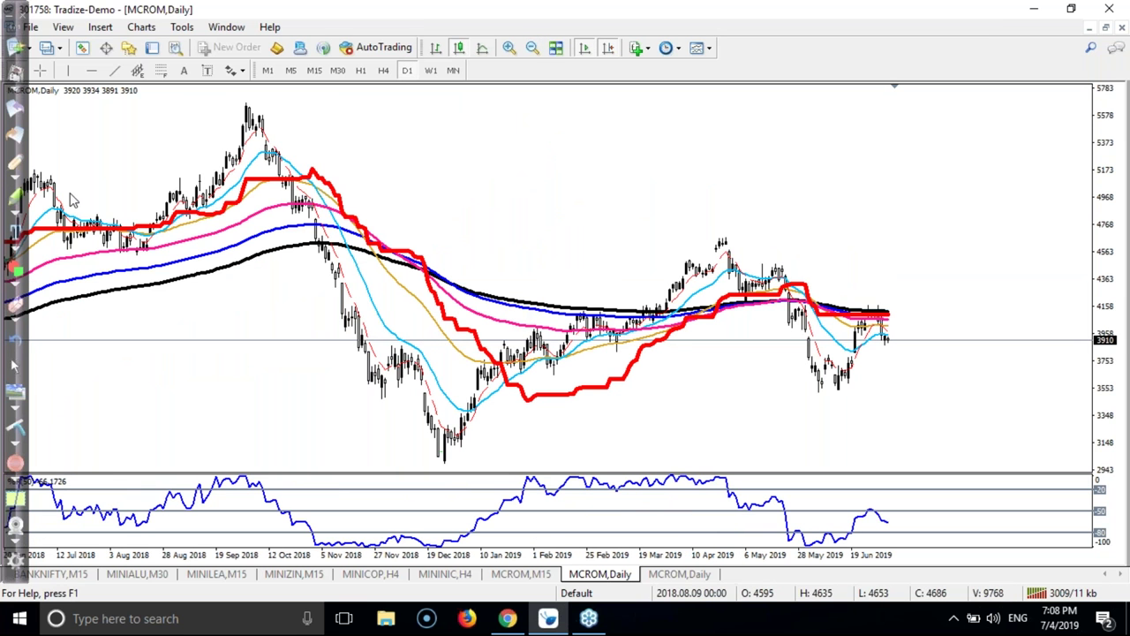
Circle the late May drop below the moving averages in red pen, and place a horizontal line at 3860 on the daily chart.
click(17, 163)
drag(799, 286, 799, 301)
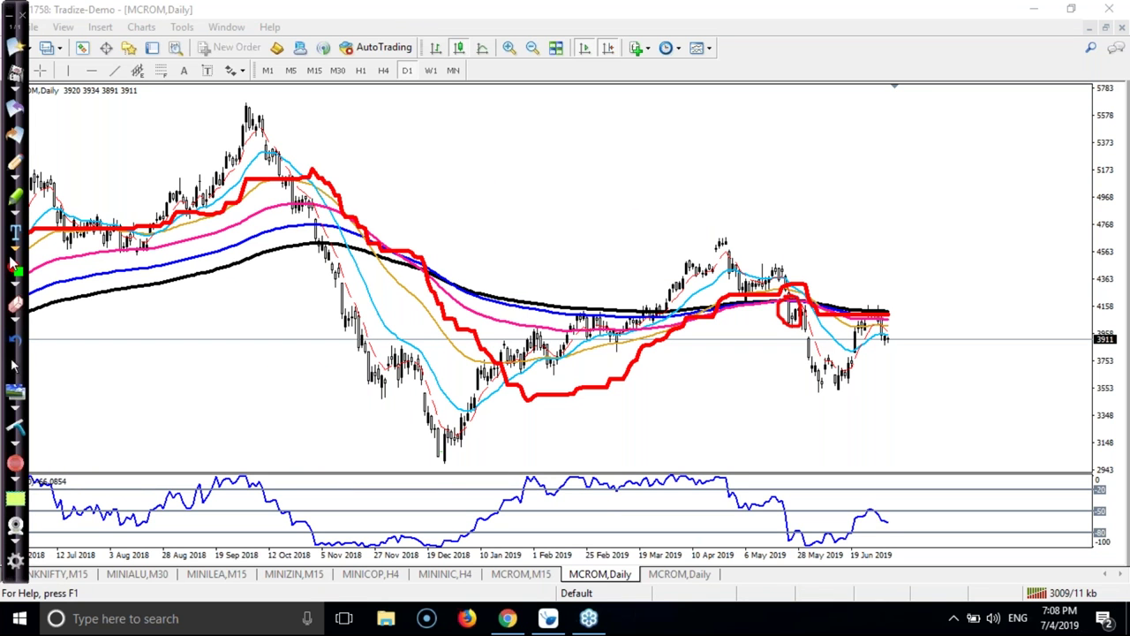
click(15, 202)
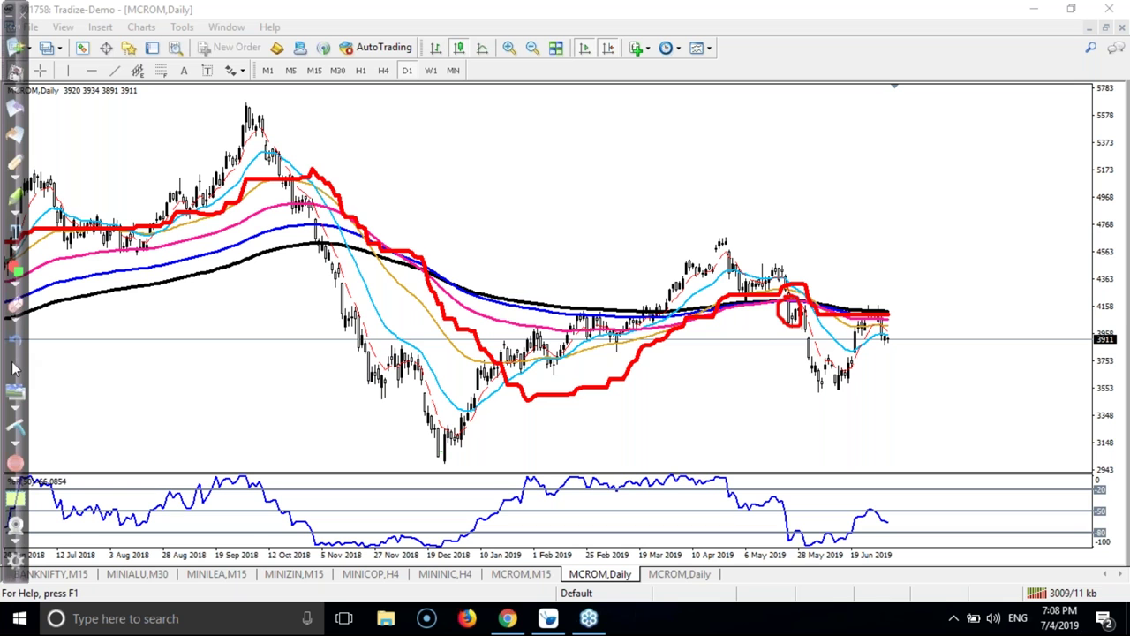
click(91, 70)
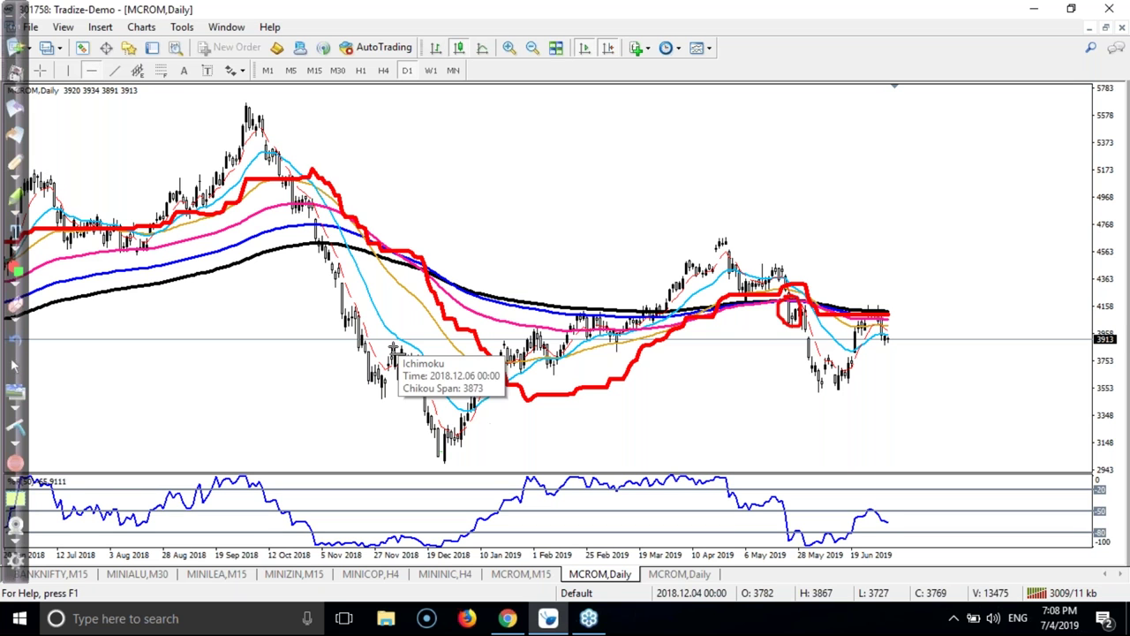
click(392, 347)
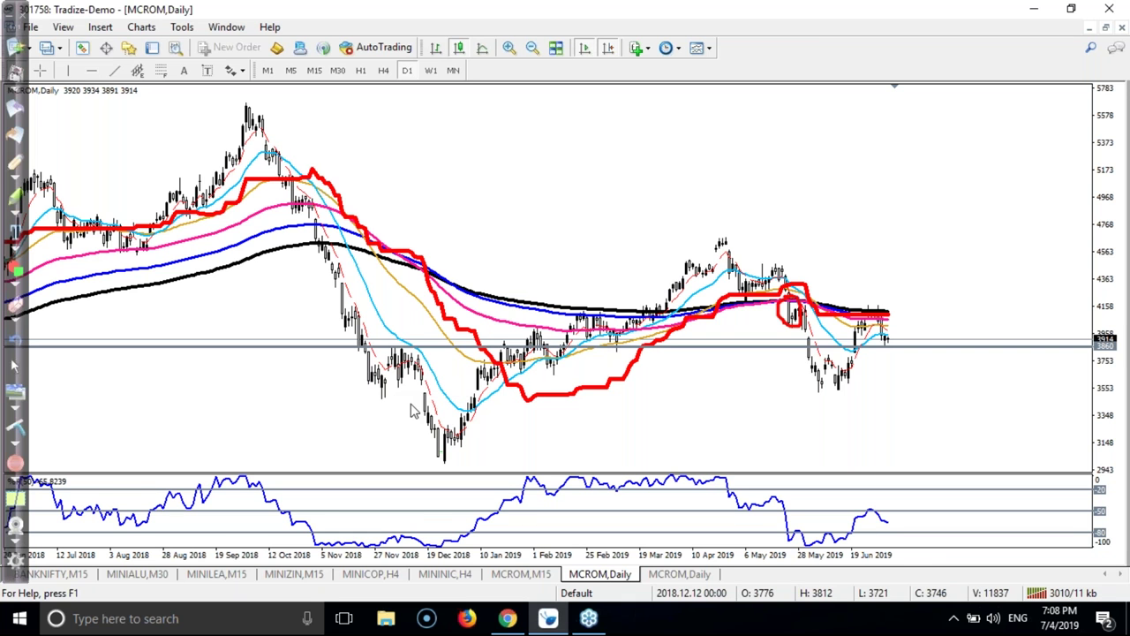
Trace the late November drop and rebound and the January test of the horizontal line in red, and circle the line's 3860 price label.
key(ctrl+shift+1)
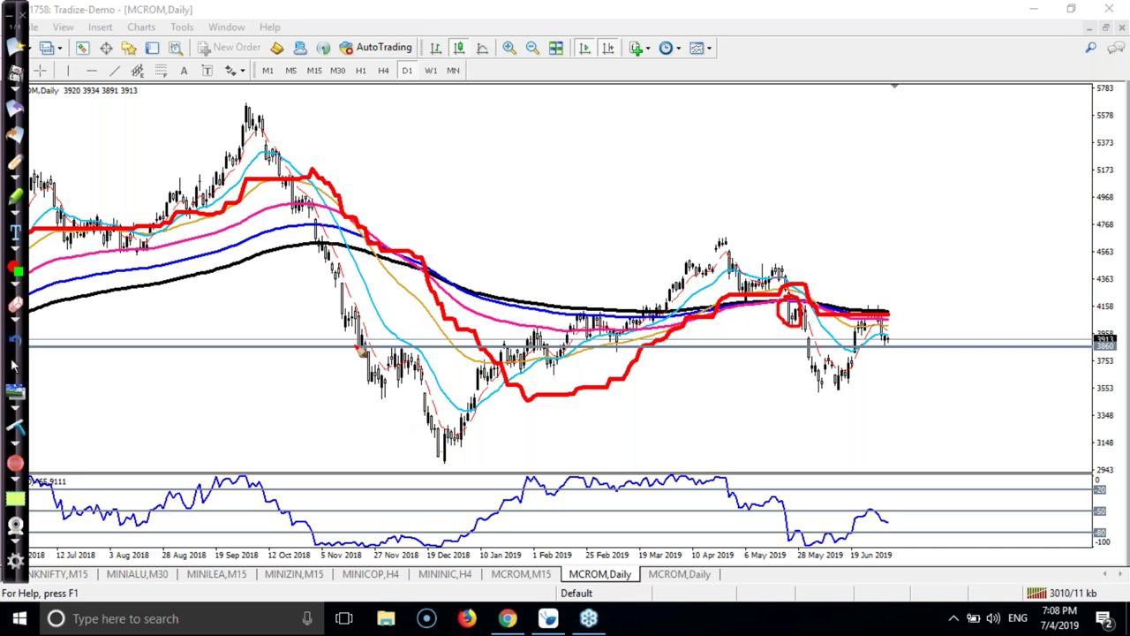
mouse_move(359, 350)
mouse_down()
mouse_move(403, 343)
mouse_move(409, 354)
mouse_up()
drag(475, 389, 505, 343)
drag(483, 347, 507, 374)
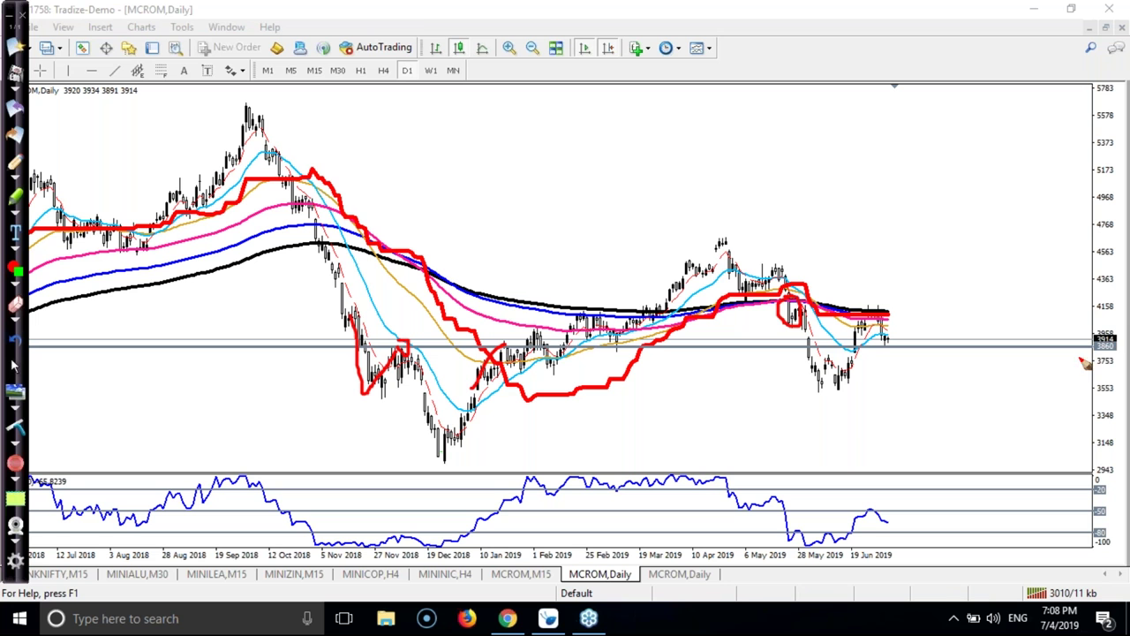
drag(1100, 347, 1095, 357)
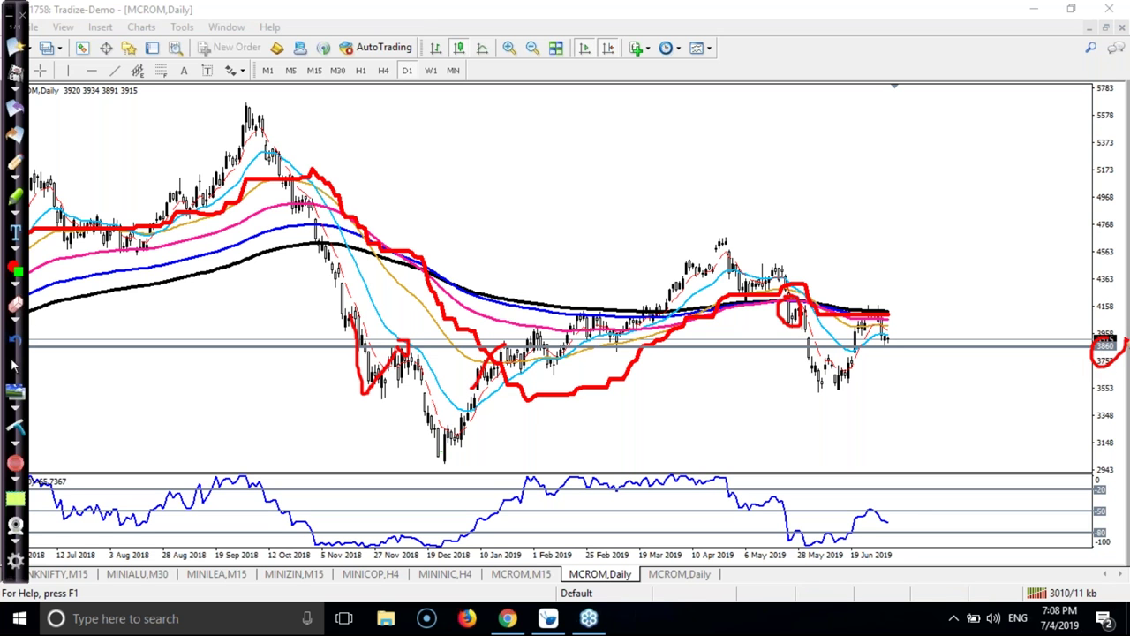
Mark the January and February pullbacks in red, underline the latest candles at the horizontal line, and circle and underline the late May break.
drag(504, 342, 528, 380)
drag(581, 313, 618, 356)
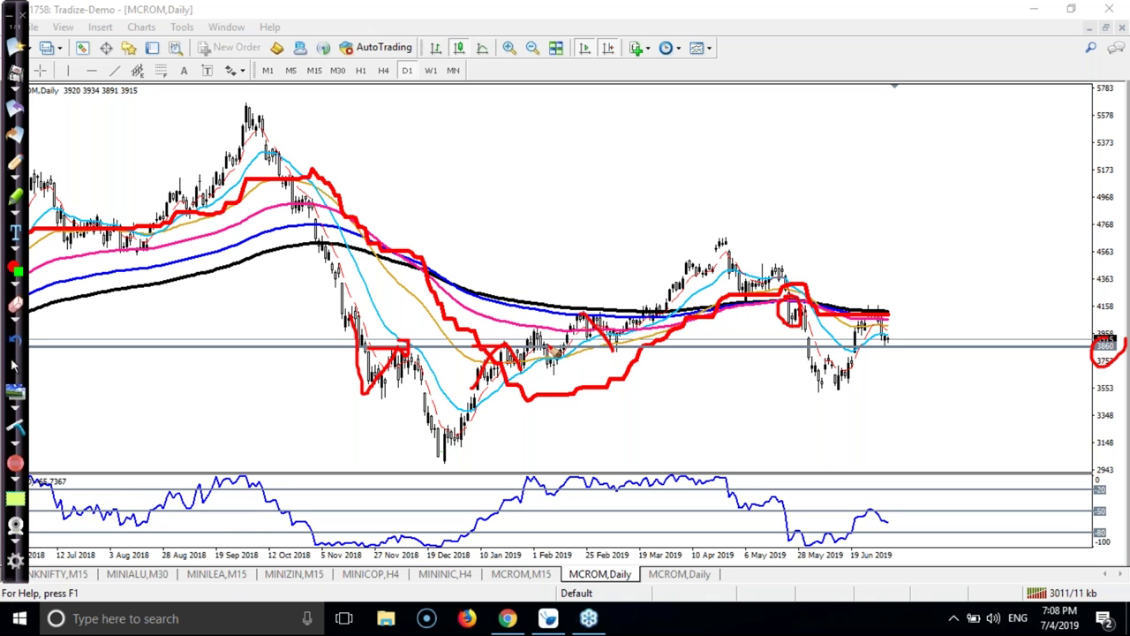
drag(872, 350, 899, 349)
mouse_move(805, 341)
mouse_down()
mouse_move(800, 351)
mouse_move(819, 356)
mouse_move(807, 341)
mouse_up()
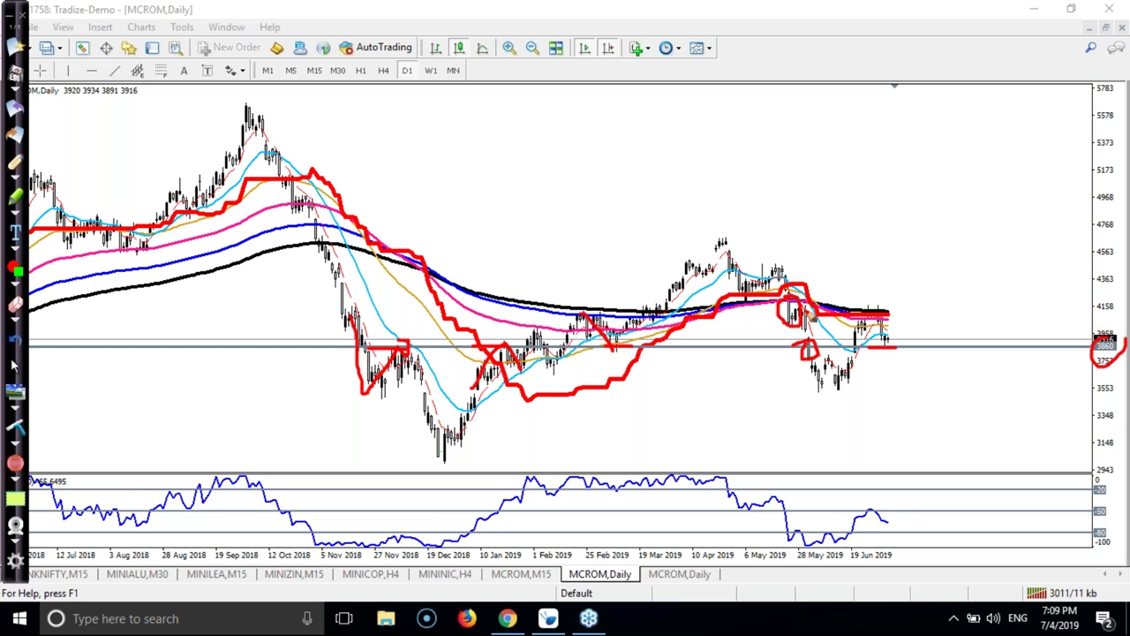
mouse_move(782, 357)
mouse_down()
mouse_move(839, 356)
mouse_move(817, 385)
mouse_up()
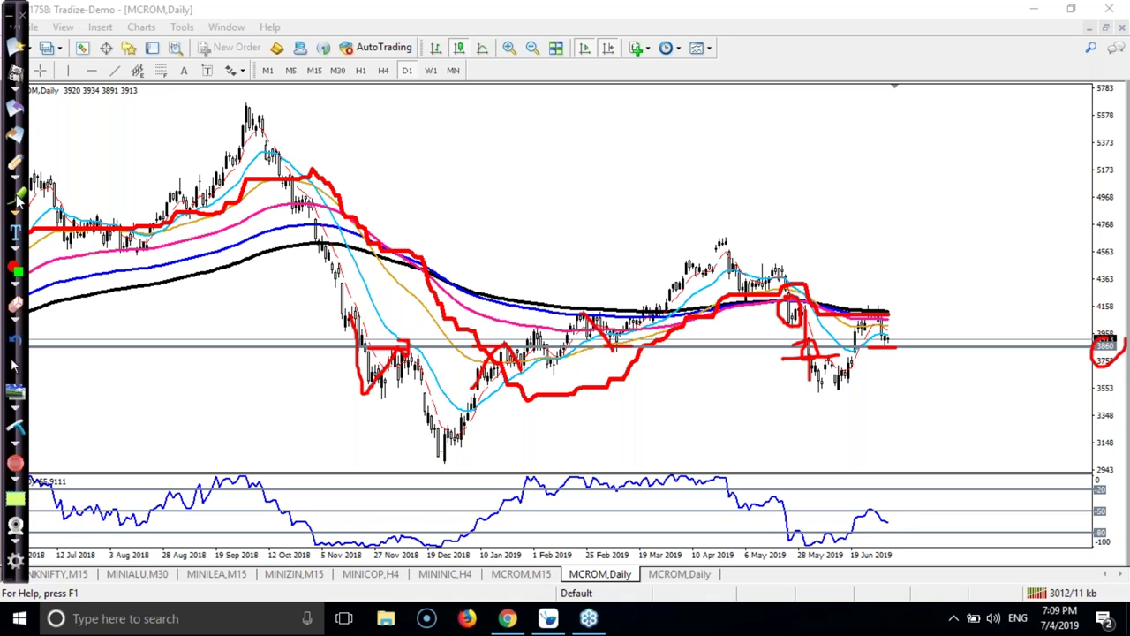
Add a second horizontal line at the late November 2018 low and adjust it to 3480.
click(91, 69)
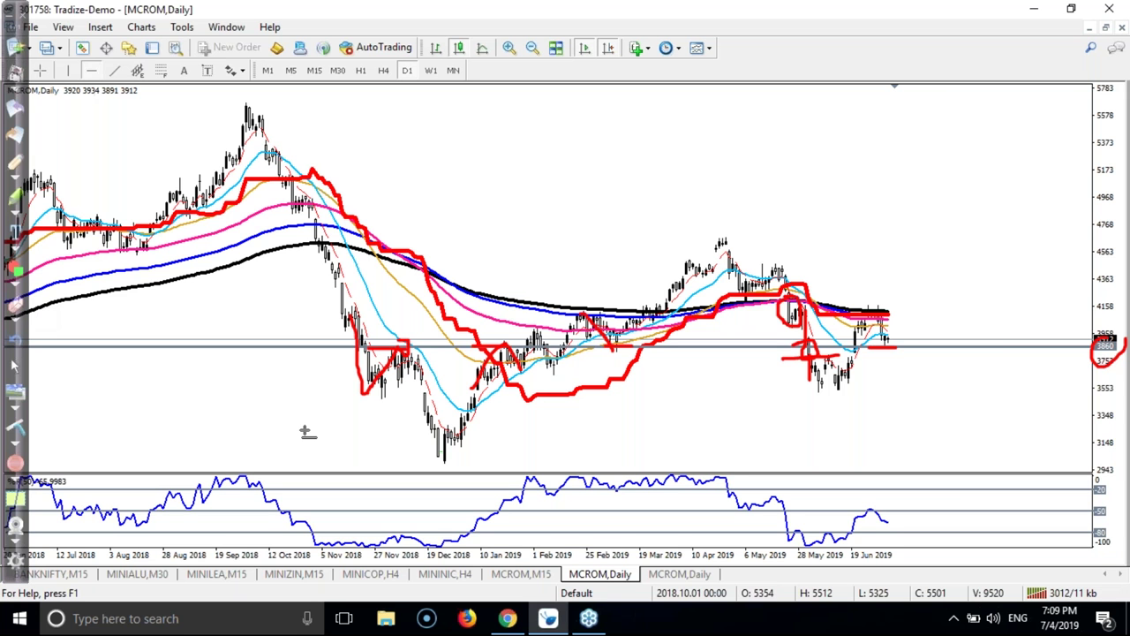
click(393, 399)
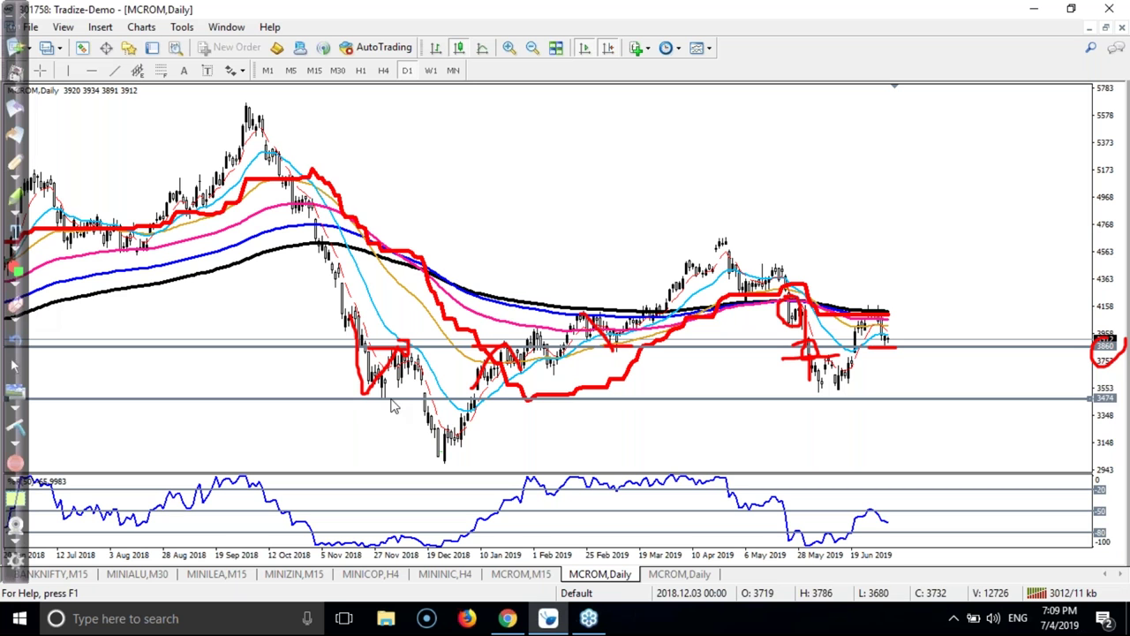
drag(396, 400, 396, 398)
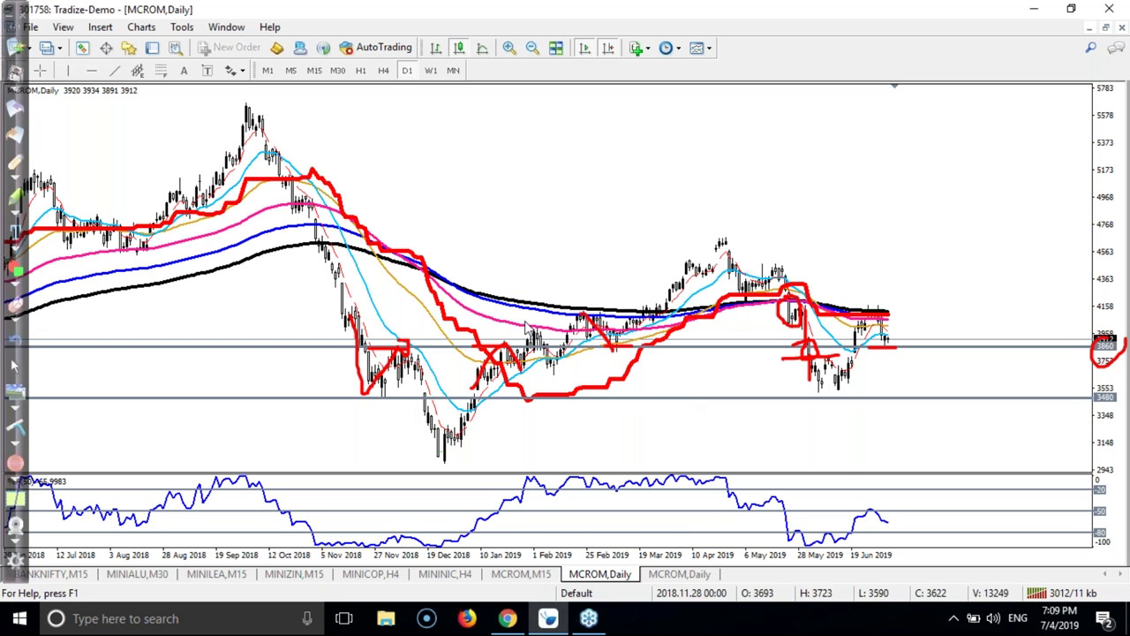
Replace the pen annotations on a closer daily view with circles where price meets both horizontal lines and a trace of the late May drop and pullback.
key(ctrl+shift+c)
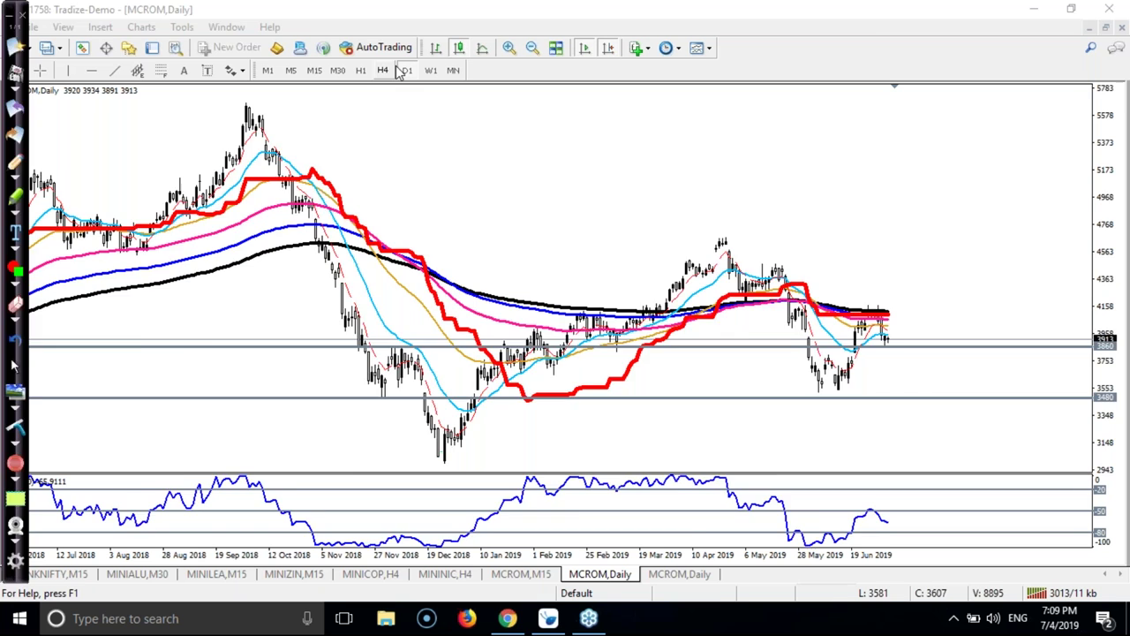
key(ctrl+shift+p)
drag(717, 297, 716, 294)
mouse_move(731, 369)
mouse_down()
mouse_move(756, 371)
mouse_move(744, 378)
mouse_up()
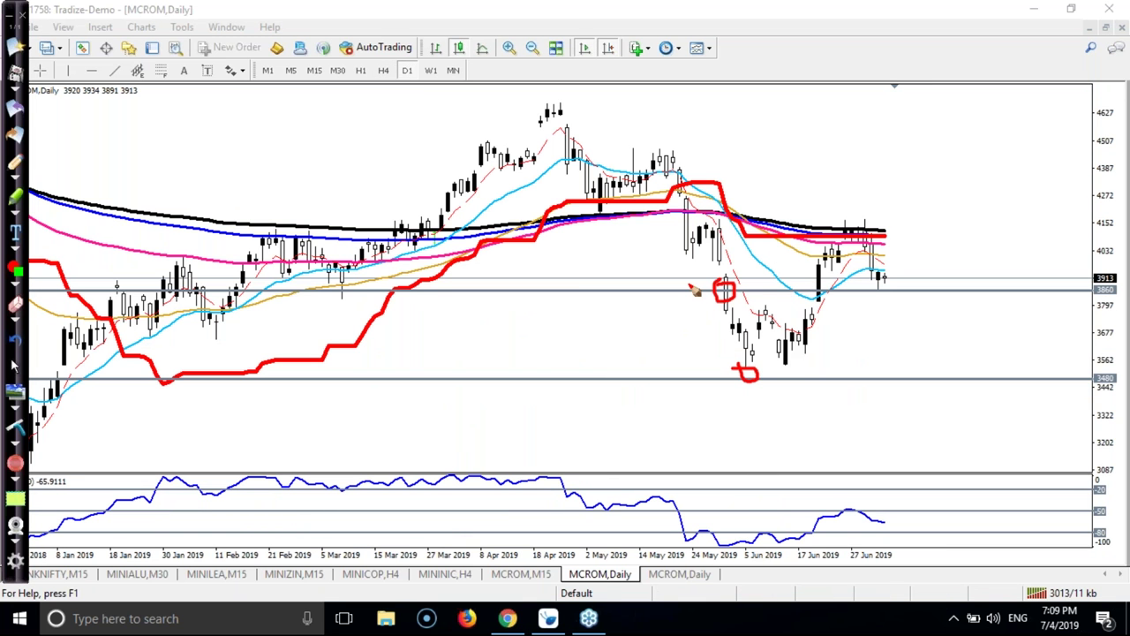
drag(683, 188, 688, 263)
drag(686, 262, 737, 226)
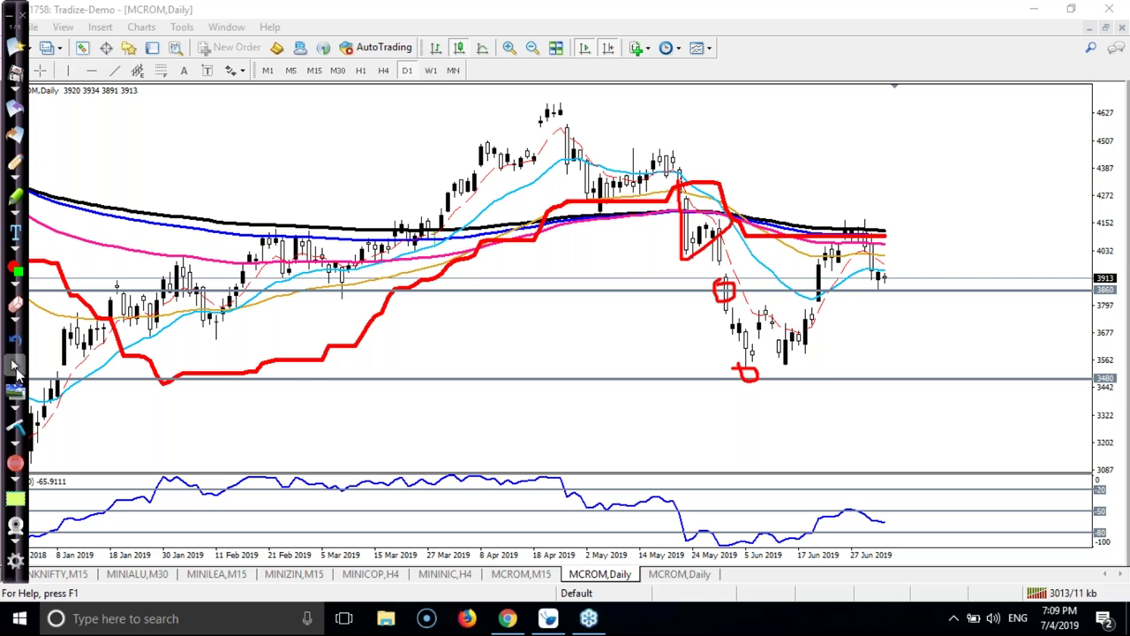
Mark 23 May 2019 with a vertical line on the daily chart, and move the upper horizontal line to 3882.
click(15, 369)
click(685, 311)
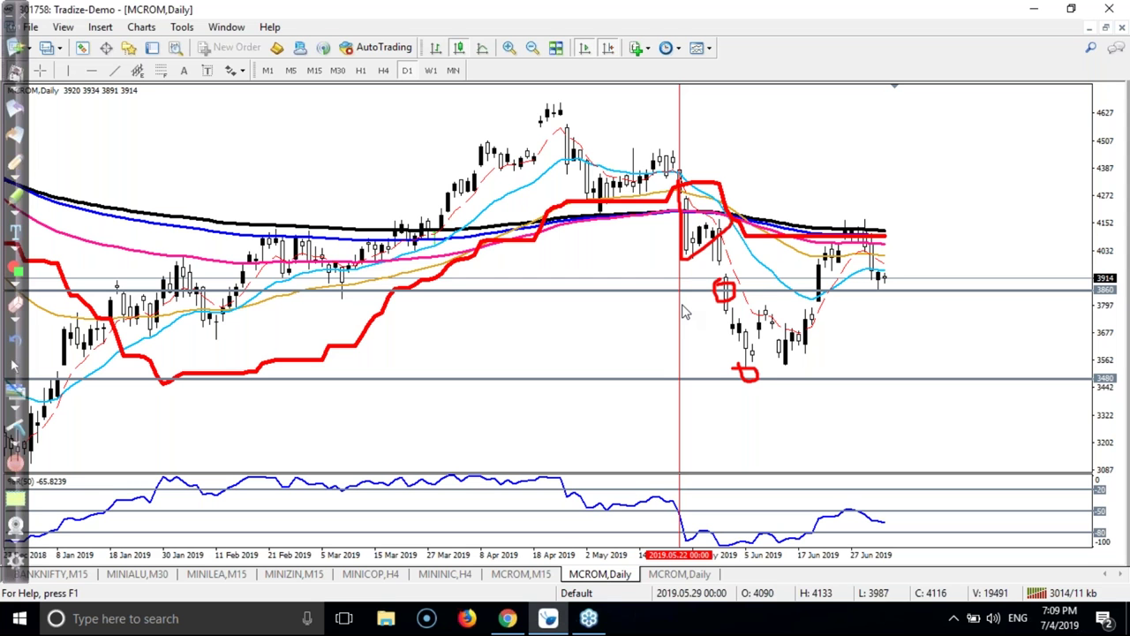
drag(688, 274, 693, 265)
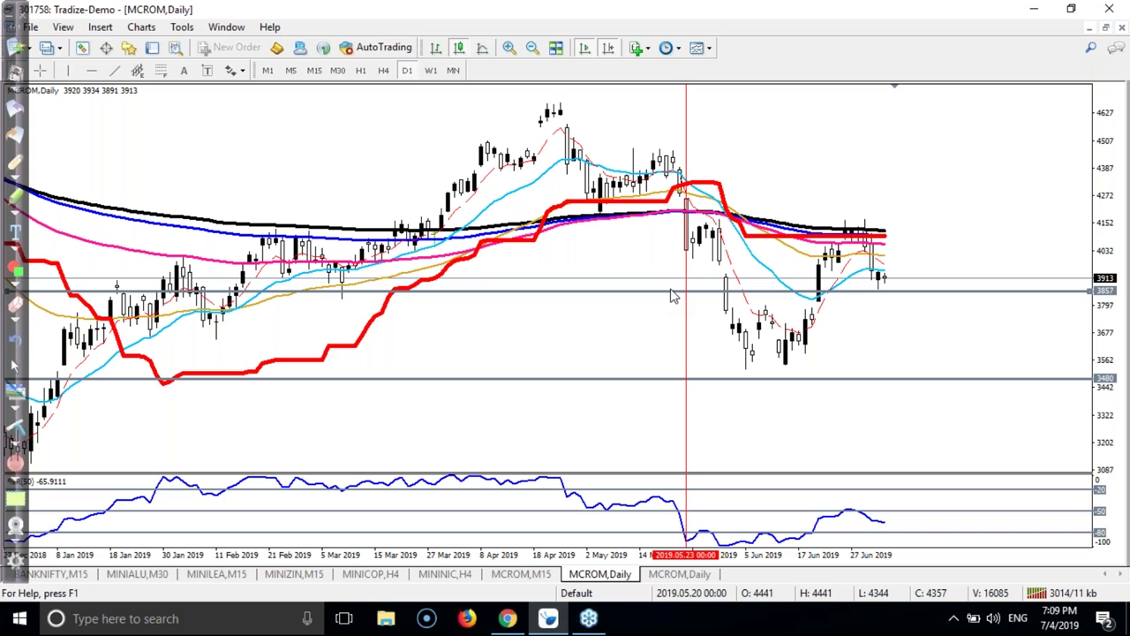
drag(672, 296, 682, 253)
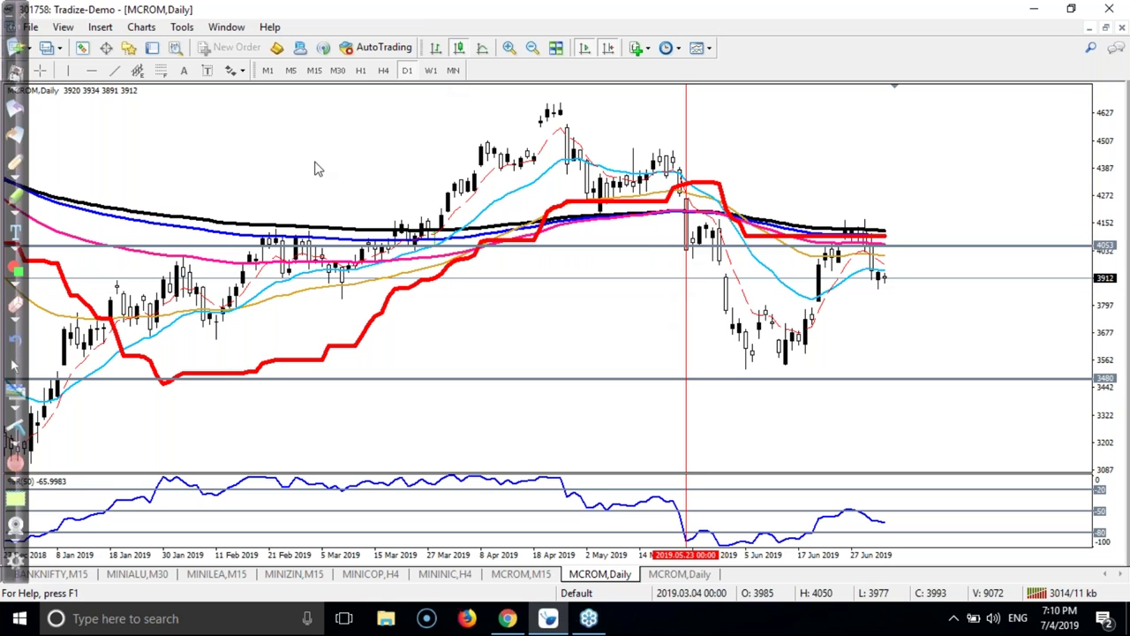
drag(645, 255, 649, 293)
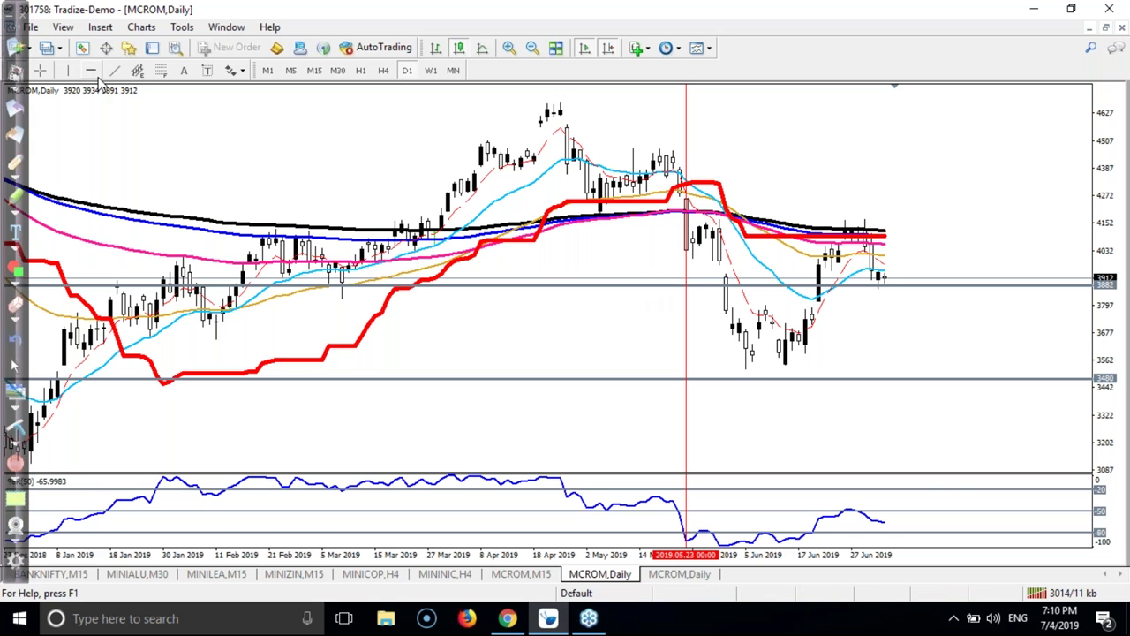
Switch the chart to the M15 timeframe and bring the vertical line at 23 May 2019 into view at a wider zoom.
click(313, 70)
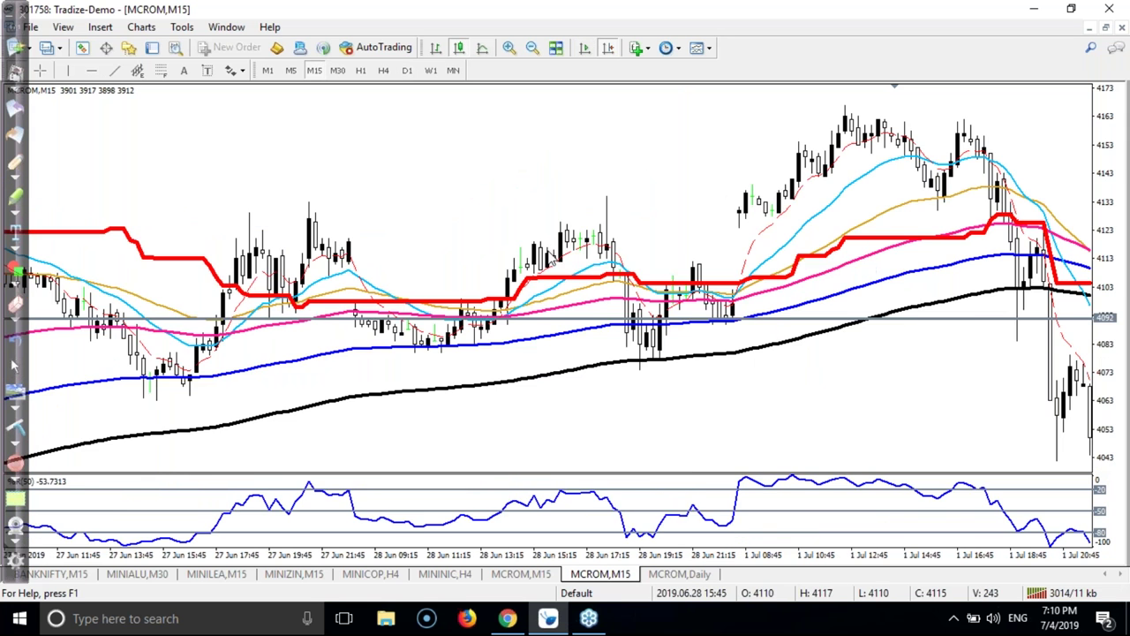
scroll(557, 269, up, 5)
scroll(556, 269, up, 5)
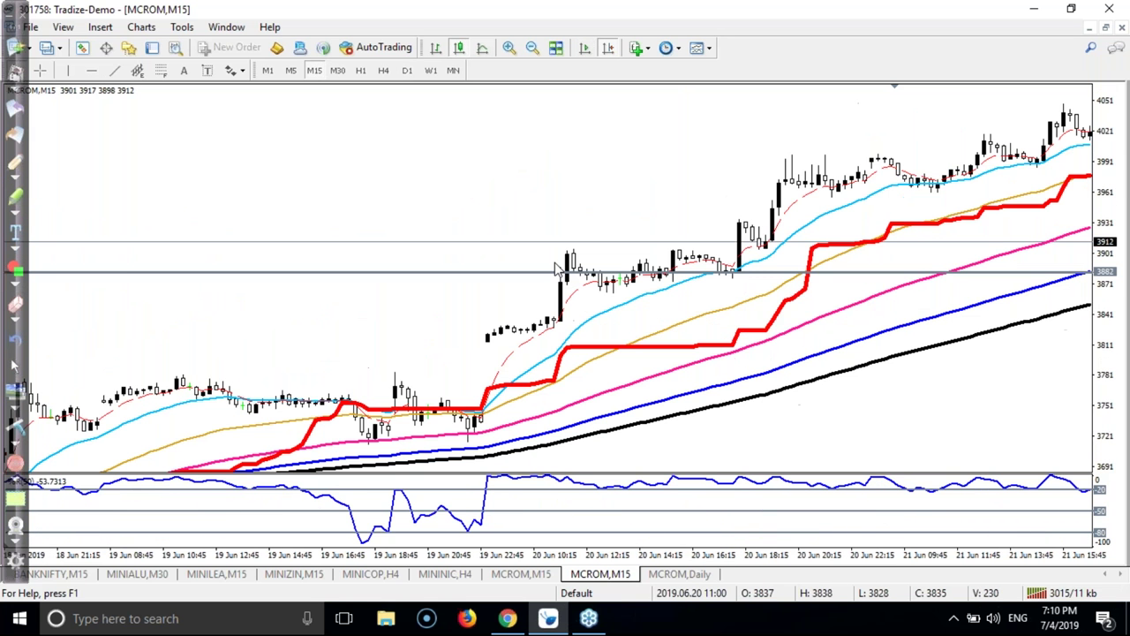
scroll(556, 270, up, 5)
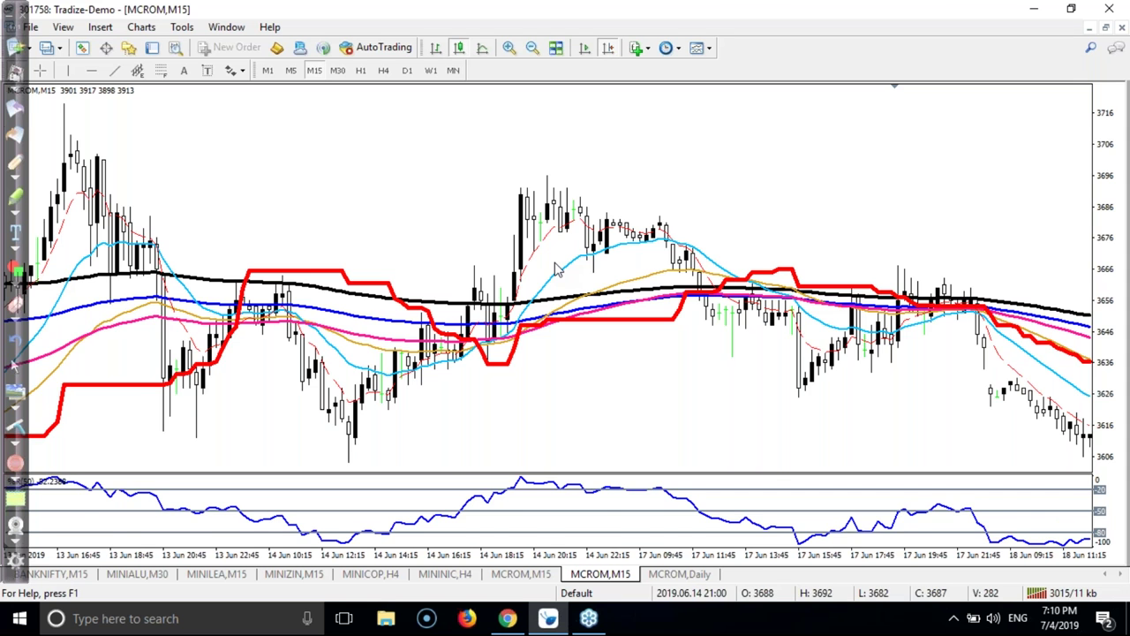
scroll(556, 269, up, 5)
click(532, 51)
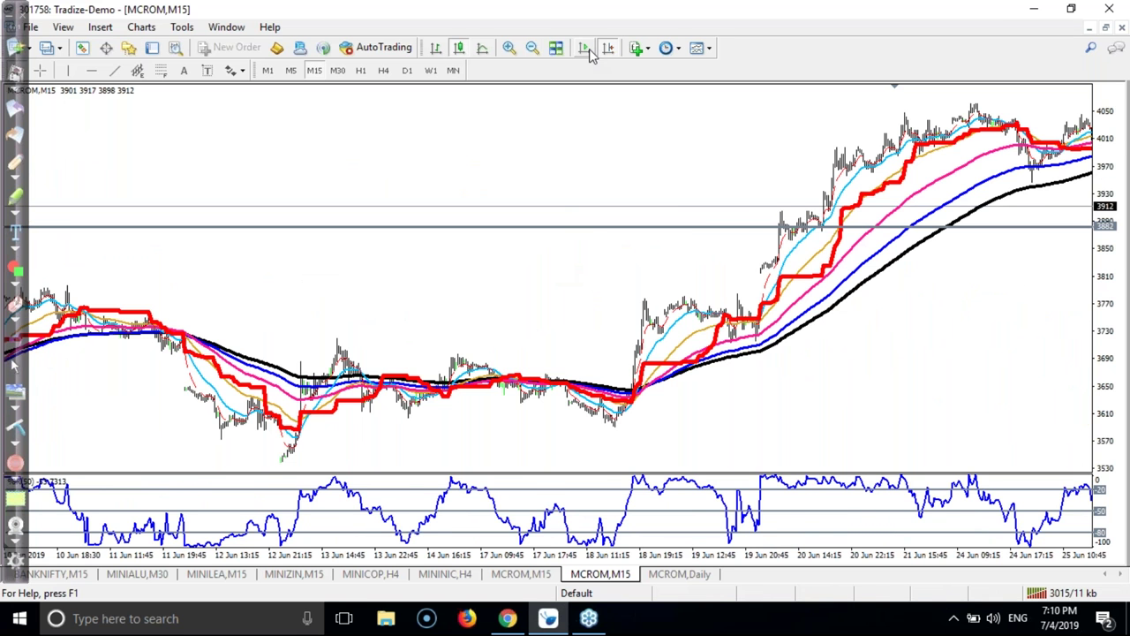
click(587, 51)
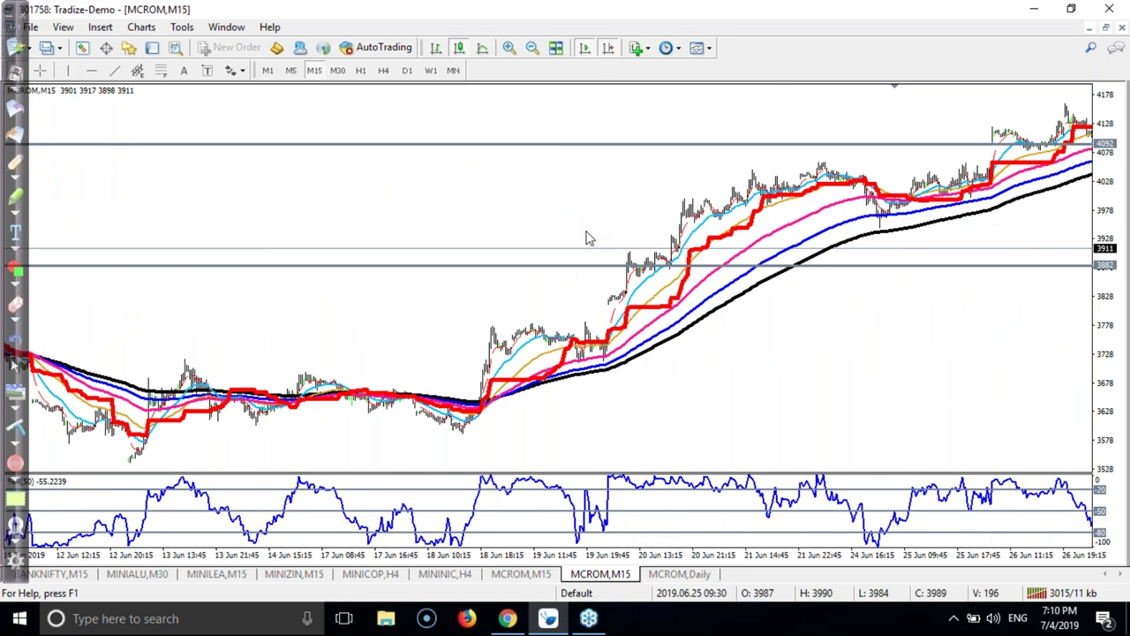
click(584, 51)
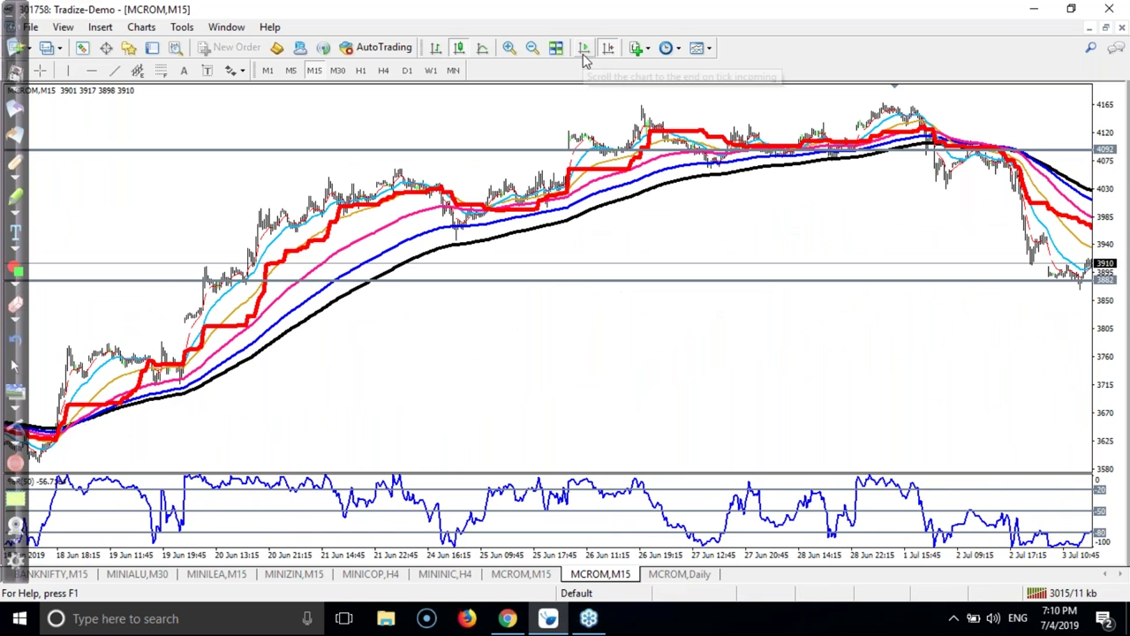
key(Home)
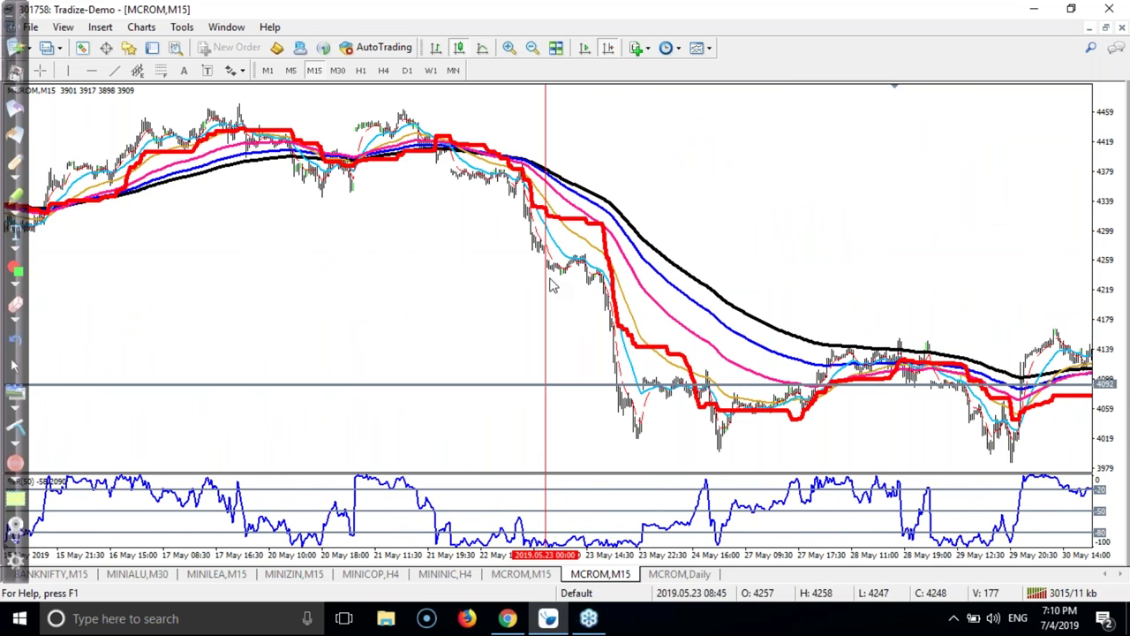
scroll(549, 285, up, 3)
Circle the 7 June pullback in red with a downward arrow, and circle the 11 and 13 June breakdowns with falling lines on the M15 chart.
scroll(549, 284, down, 6)
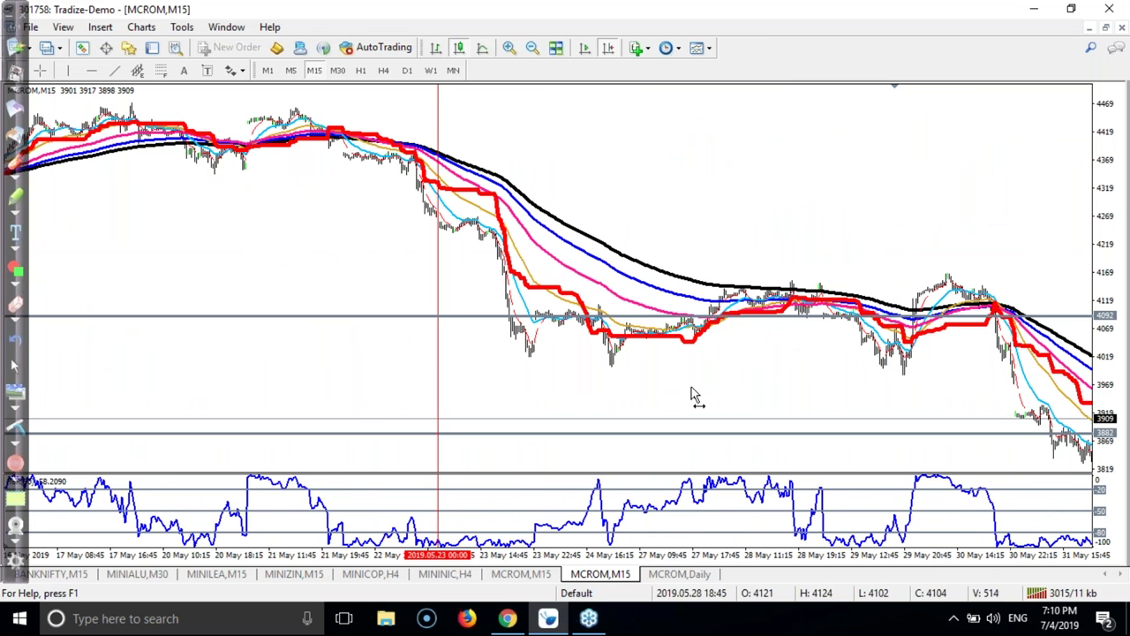
scroll(692, 387, down, 6)
drag(788, 336, 481, 336)
scroll(671, 349, down, 6)
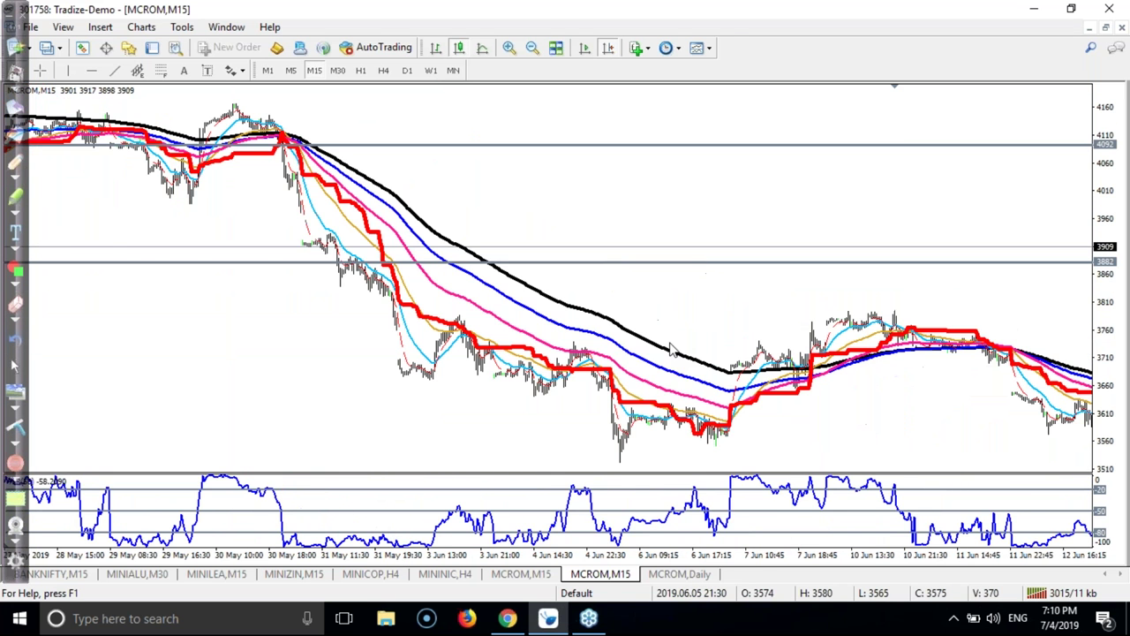
scroll(671, 348, down, 8)
scroll(739, 357, down, 2)
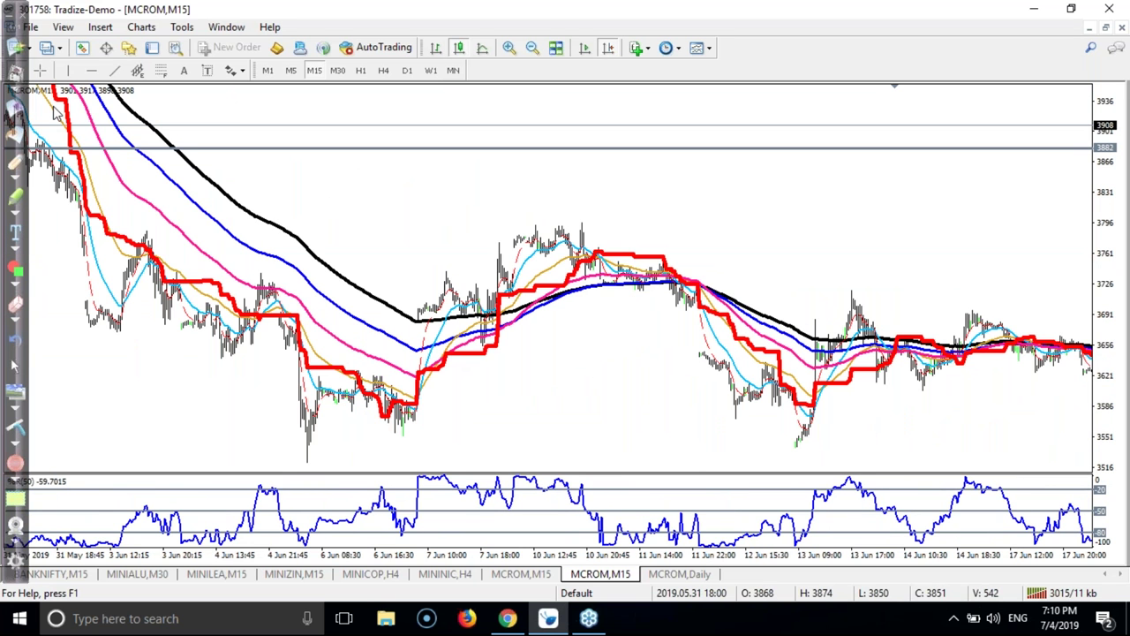
click(15, 177)
drag(494, 287, 501, 299)
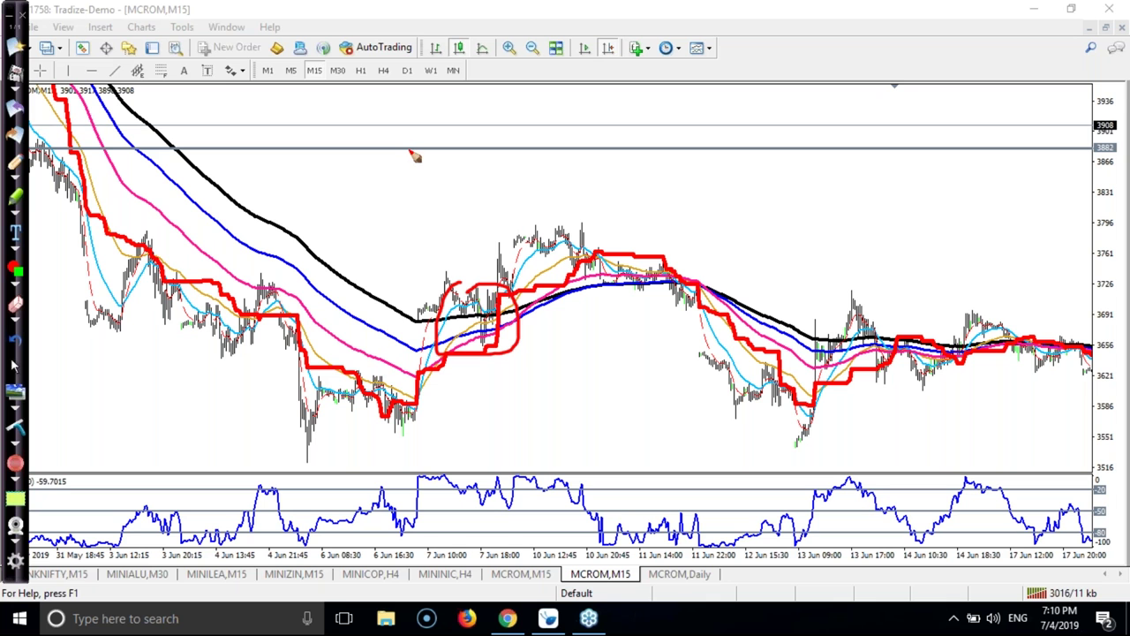
mouse_move(410, 150)
mouse_down()
mouse_move(436, 231)
mouse_move(468, 192)
mouse_up()
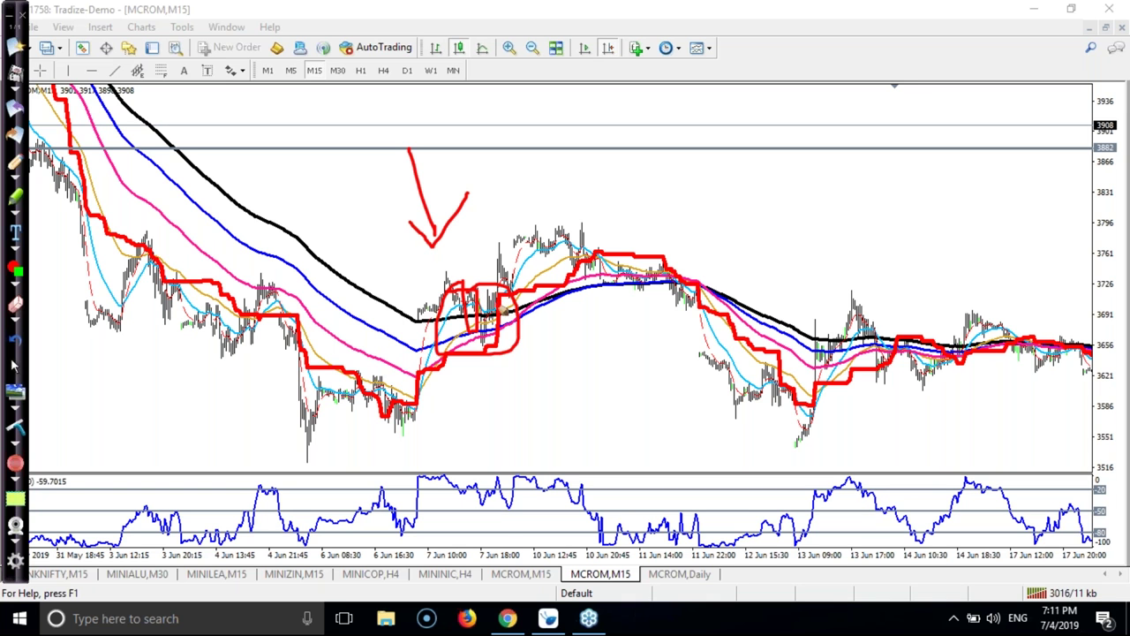
mouse_move(655, 251)
mouse_down()
mouse_move(692, 258)
mouse_move(667, 316)
mouse_move(740, 430)
mouse_up()
mouse_move(898, 386)
mouse_down()
mouse_move(875, 353)
mouse_move(890, 343)
mouse_move(905, 364)
mouse_move(1079, 426)
mouse_up()
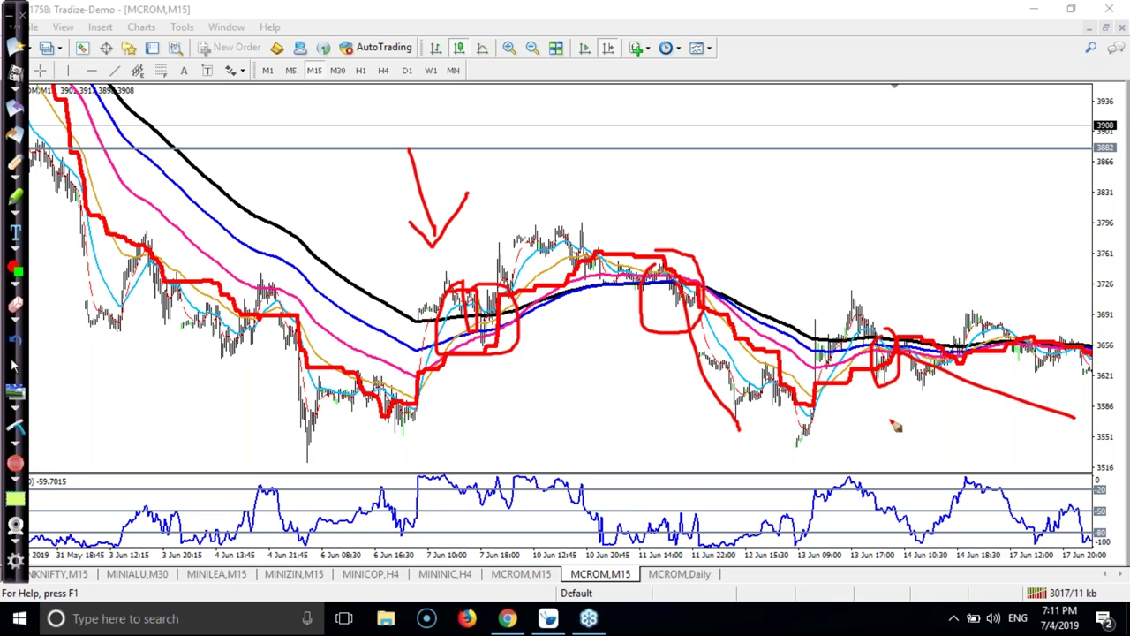
Clear the pen annotations and advance the M15 chart to the rise of 18 to 24 June.
click(13, 432)
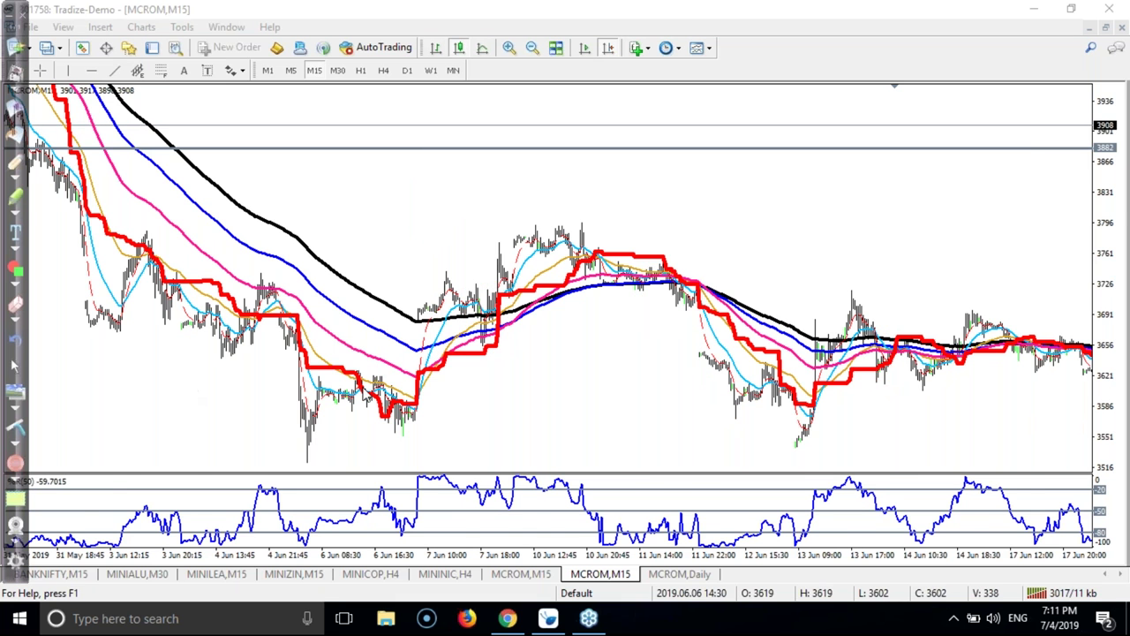
scroll(362, 395, down, 5)
scroll(362, 395, down, 3)
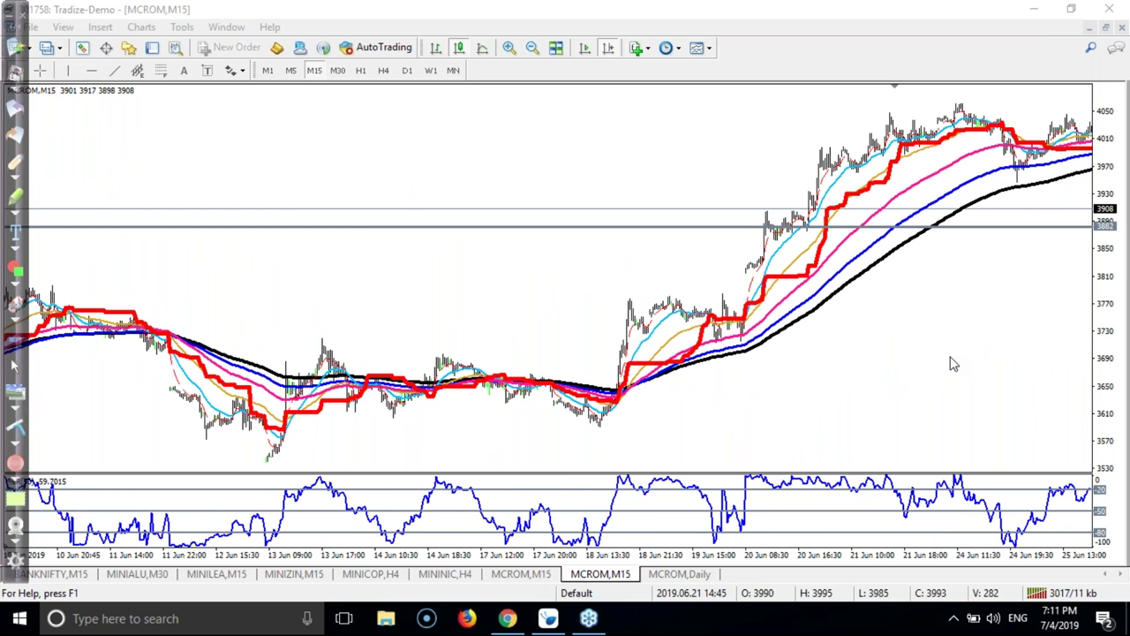
Circle the 13 June low in red on the M15 chart, and add falling lines before it and a triangle at the 18 June rise.
drag(1034, 353, 651, 429)
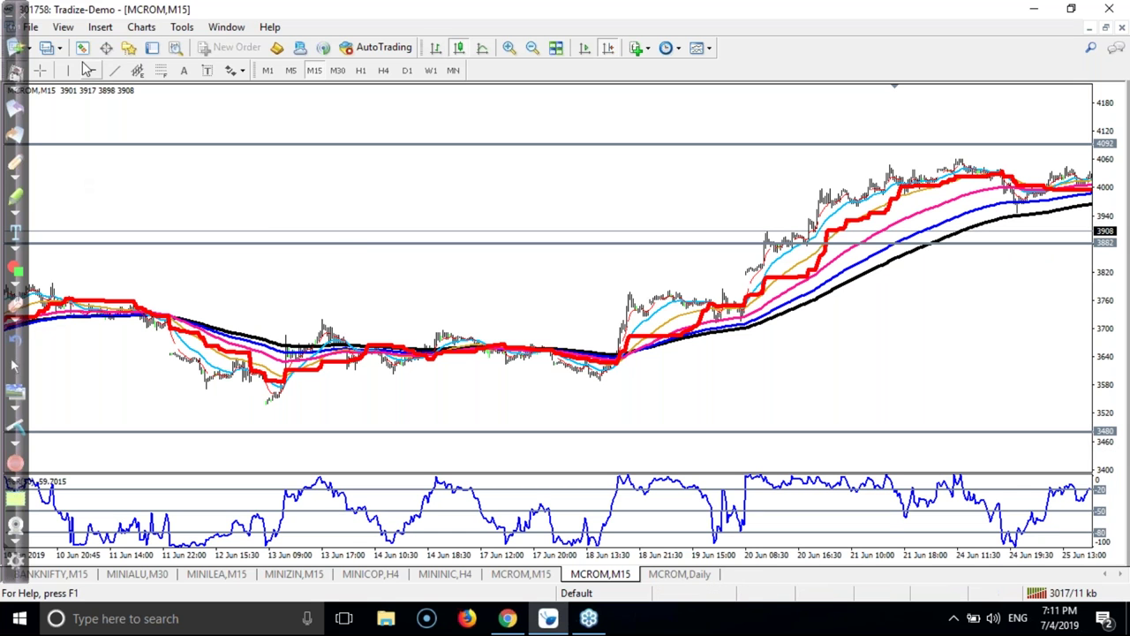
click(14, 173)
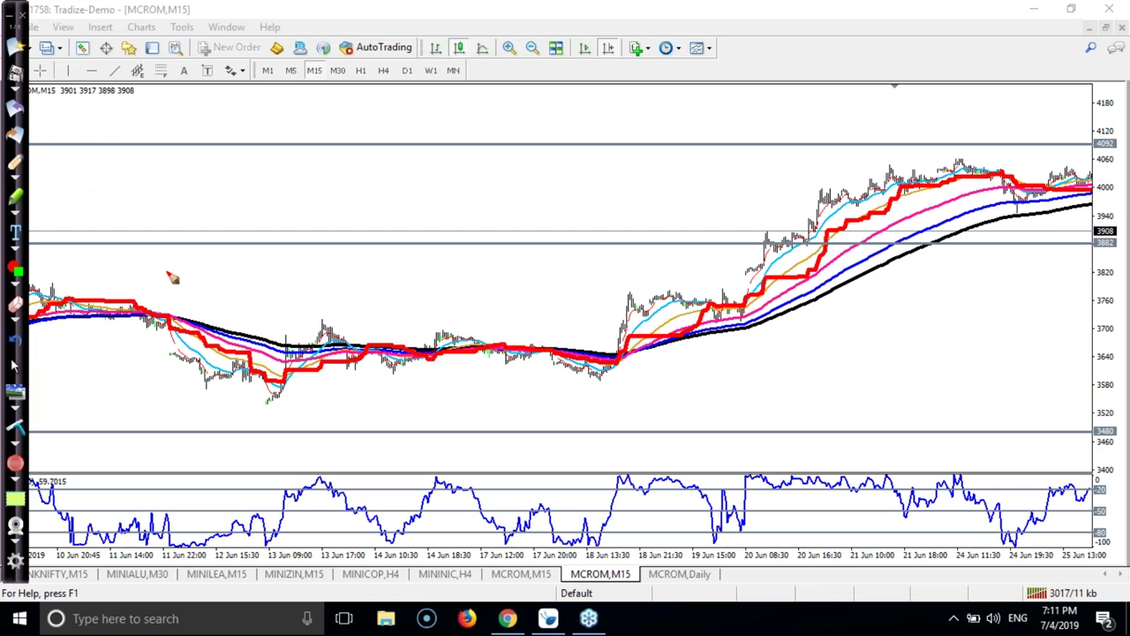
drag(280, 372, 265, 374)
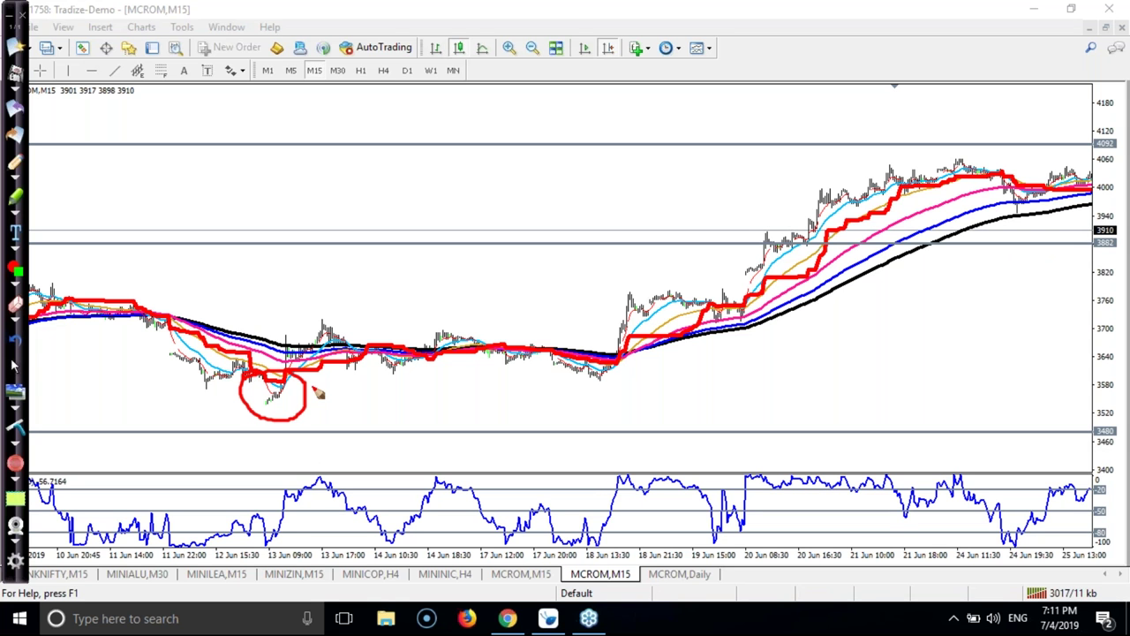
mouse_move(265, 425)
mouse_down()
mouse_move(284, 421)
mouse_move(268, 422)
mouse_up()
mouse_move(74, 212)
mouse_down()
mouse_move(191, 334)
mouse_move(231, 349)
mouse_move(232, 283)
mouse_up()
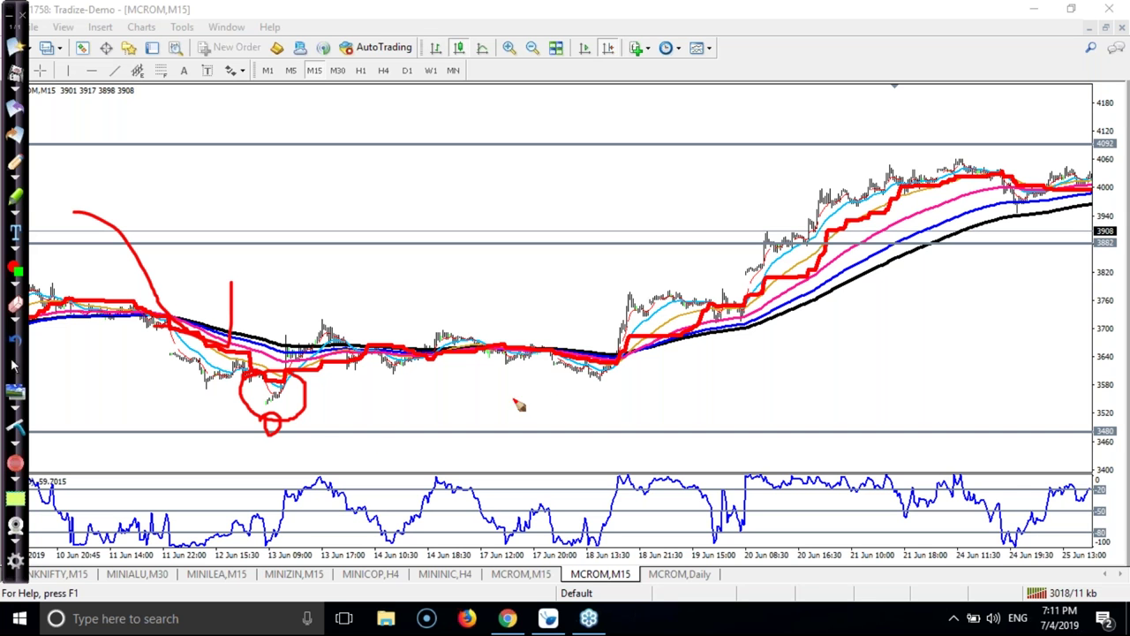
mouse_move(612, 339)
mouse_down()
mouse_move(677, 325)
mouse_move(653, 375)
mouse_move(618, 307)
mouse_up()
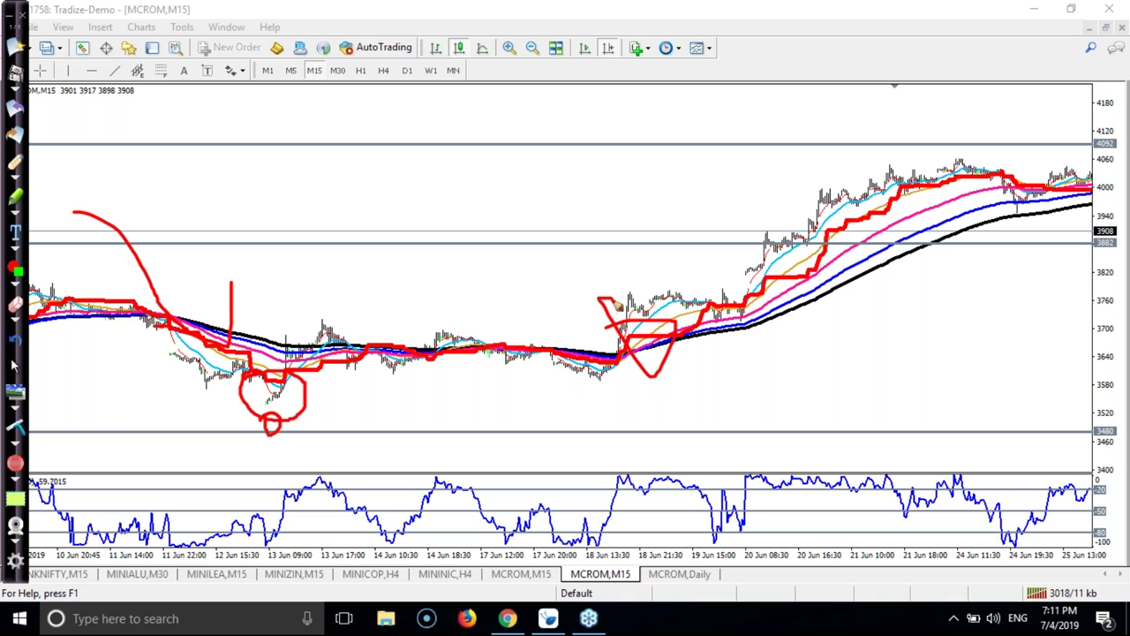
Clear the pen annotations and switch the MCROM chart back to the daily timeframe, showing January to early July 2019.
click(14, 369)
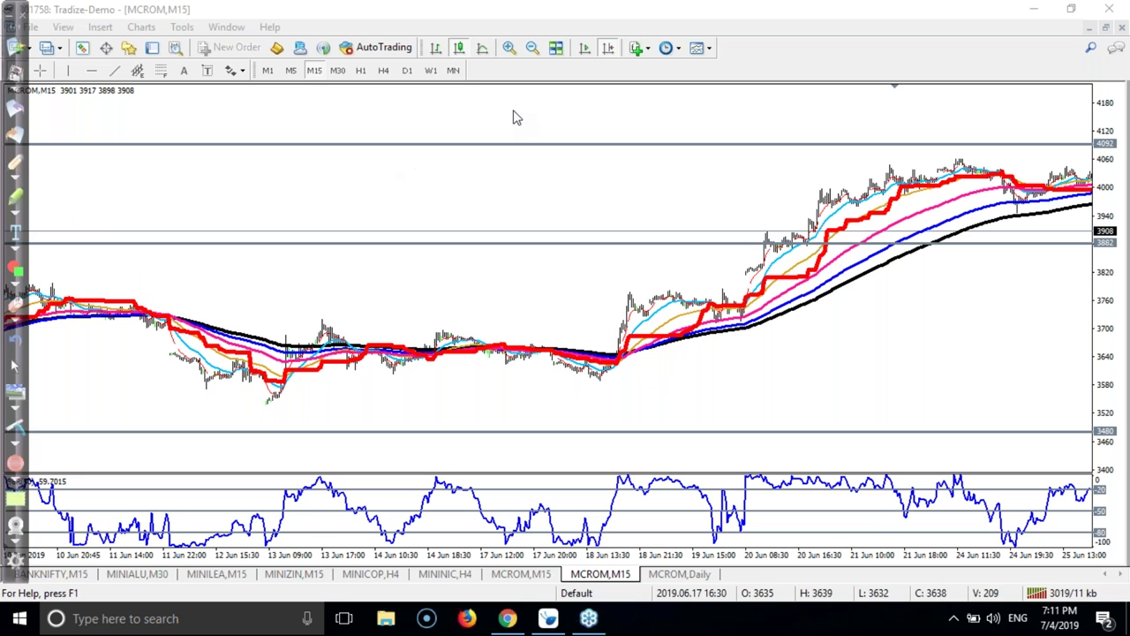
click(509, 49)
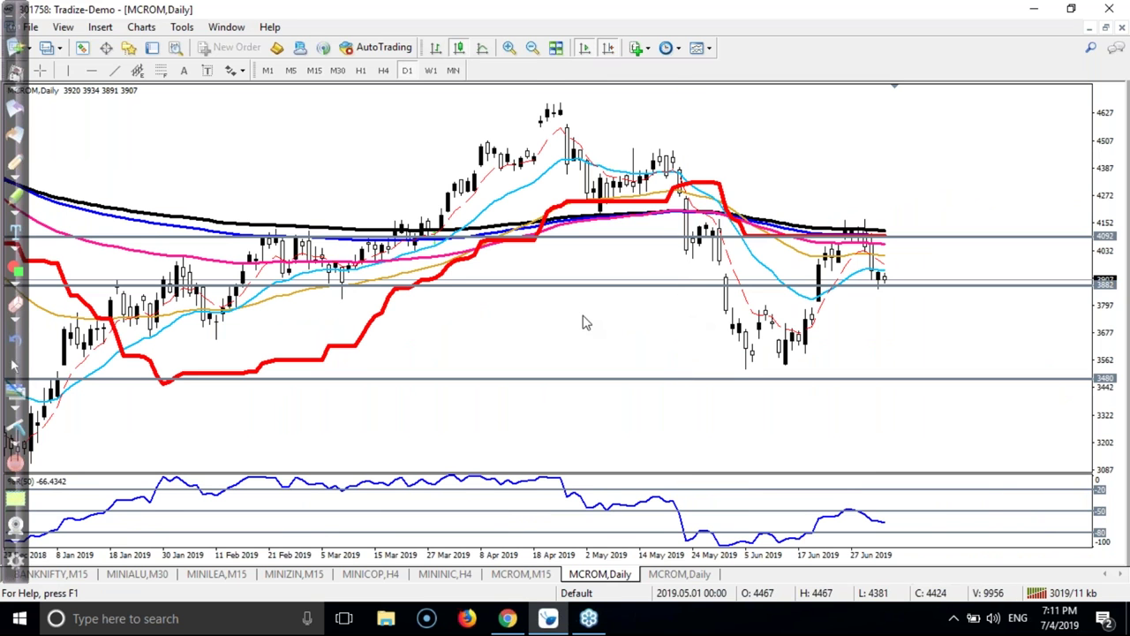
click(532, 49)
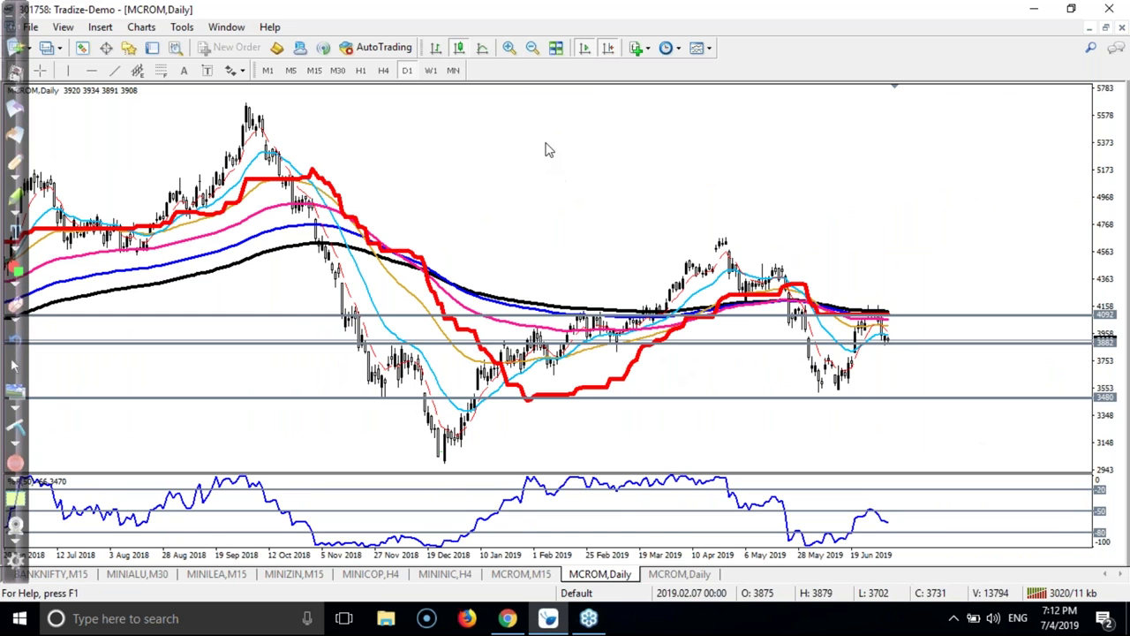
click(511, 48)
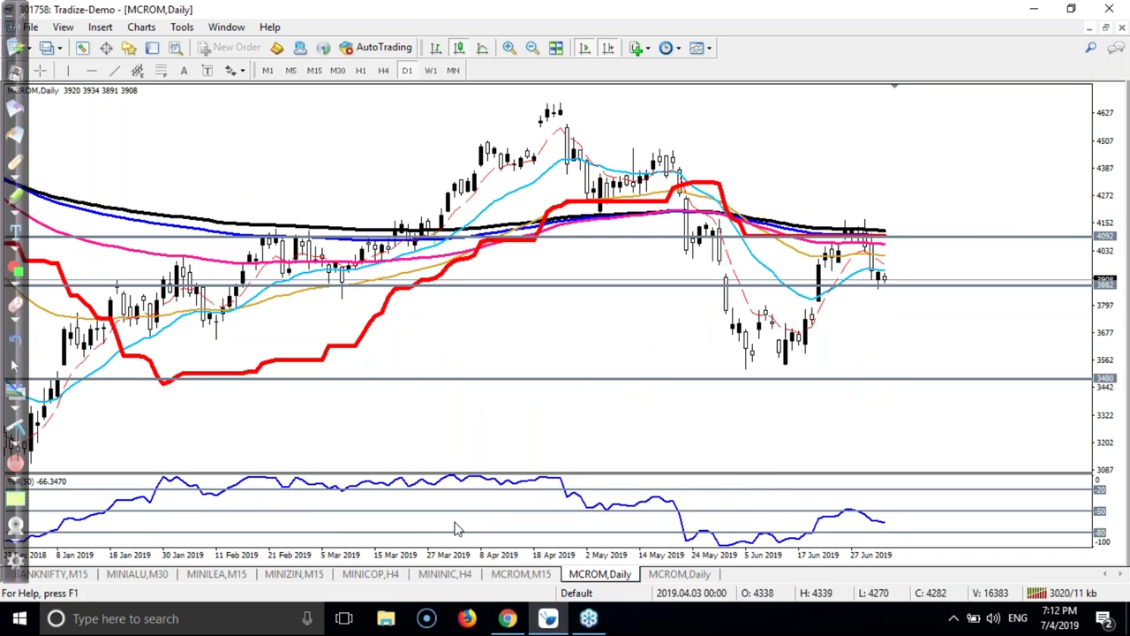
Switch to the GoToWebinar event page in Chrome and highlight "Market Range" in the topic list.
click(508, 618)
scroll(115, 450, up, 3)
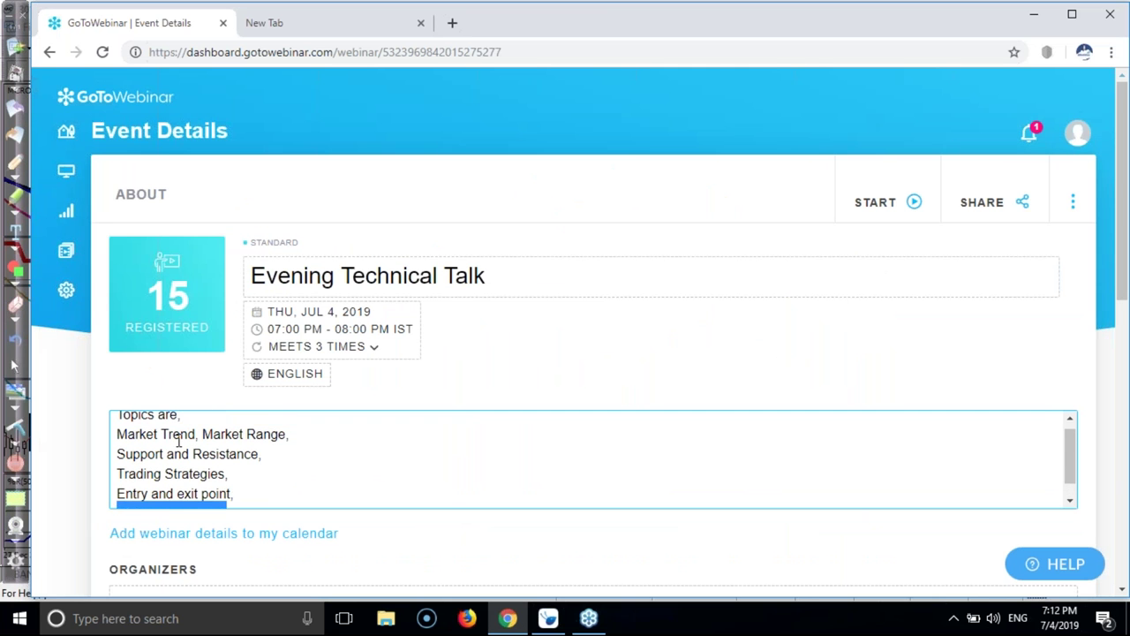
drag(168, 441, 291, 441)
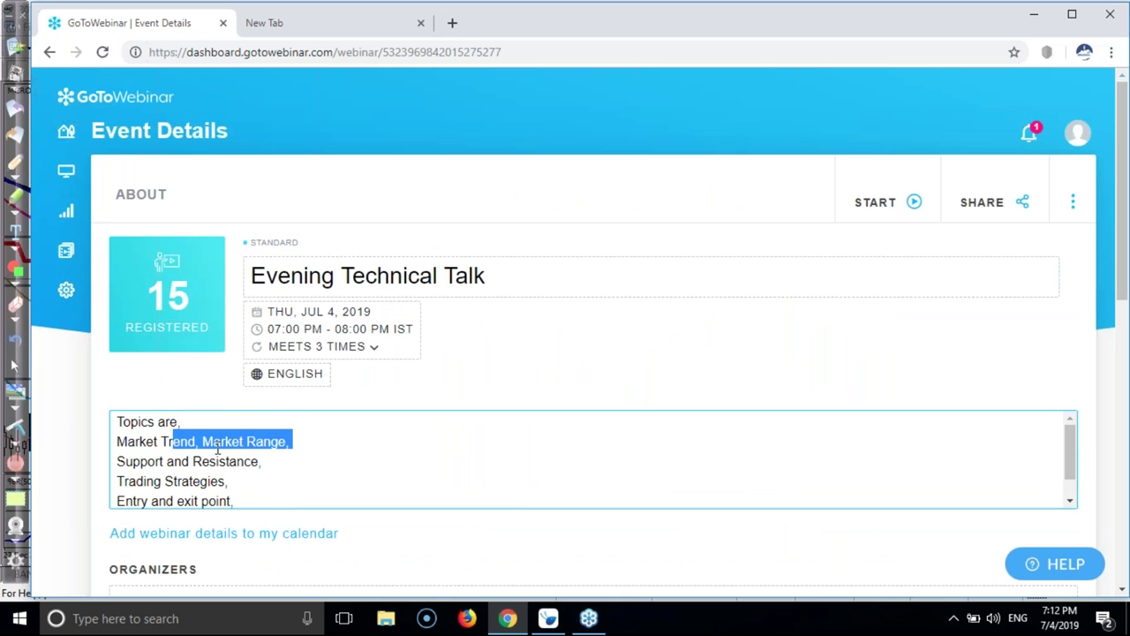
click(209, 444)
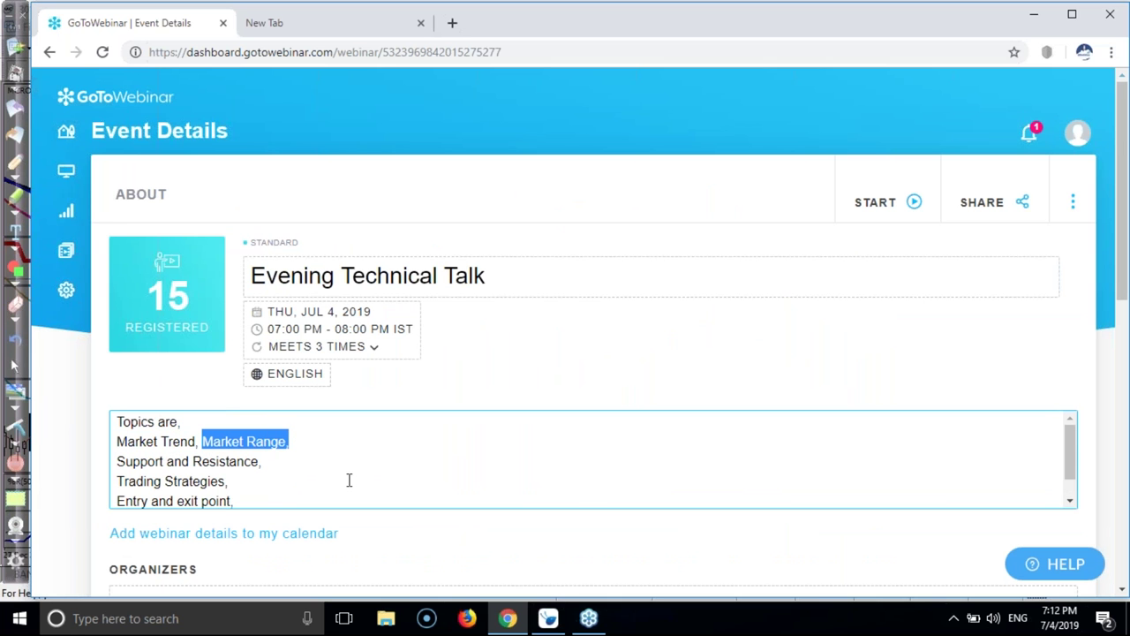
Return to the MCROM daily chart and mark the late-April and mid-May highs in red.
click(548, 618)
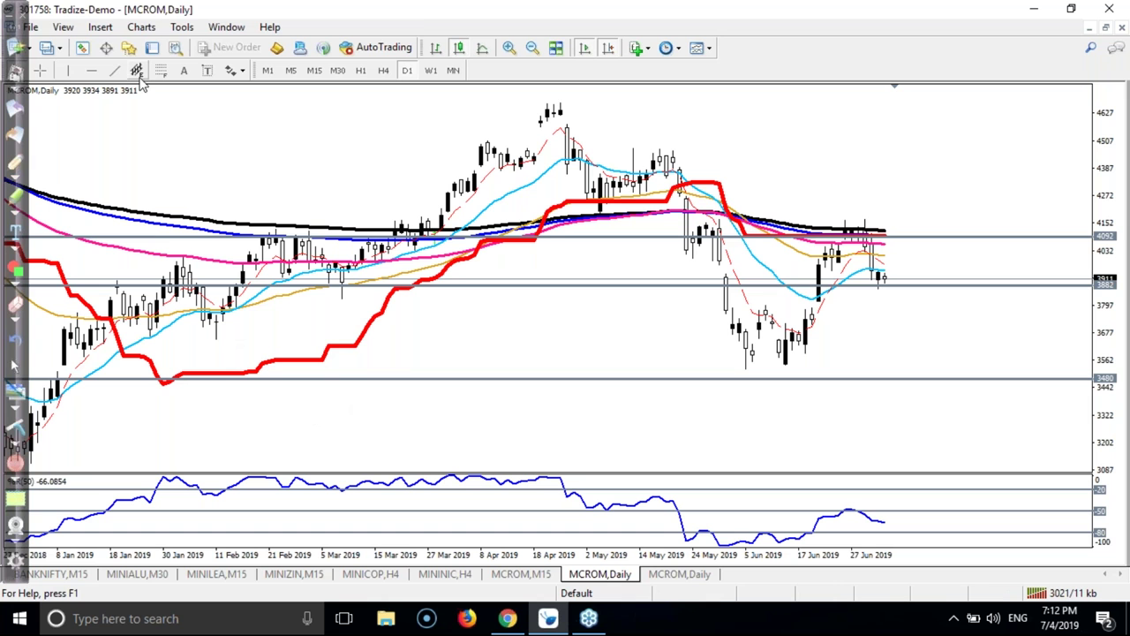
drag(558, 106, 565, 106)
drag(656, 163, 677, 159)
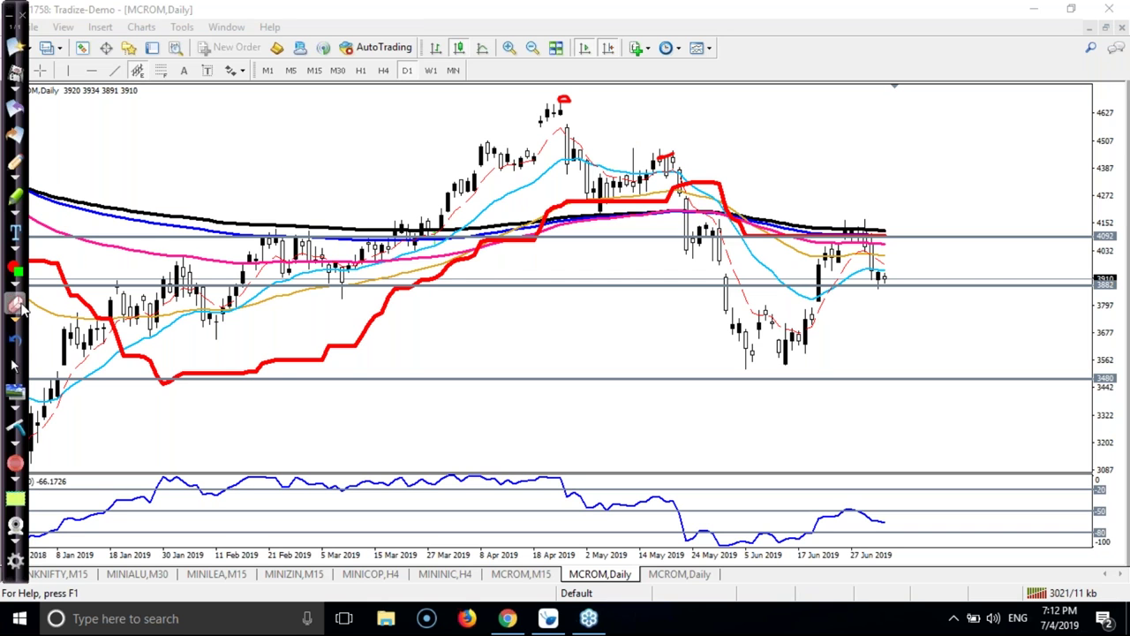
Draw a descending equidistant channel along the late-April and mid-May highs, with its lower line at the early-June low.
click(15, 369)
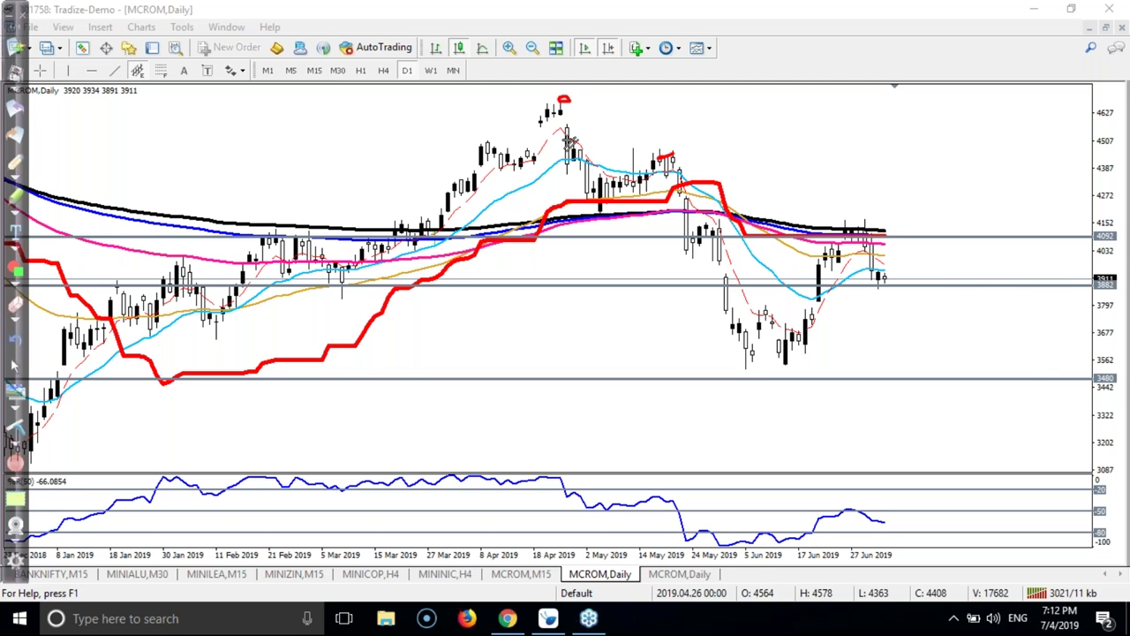
mouse_move(558, 100)
mouse_down()
mouse_move(716, 157)
mouse_move(782, 200)
mouse_up()
drag(600, 200, 610, 309)
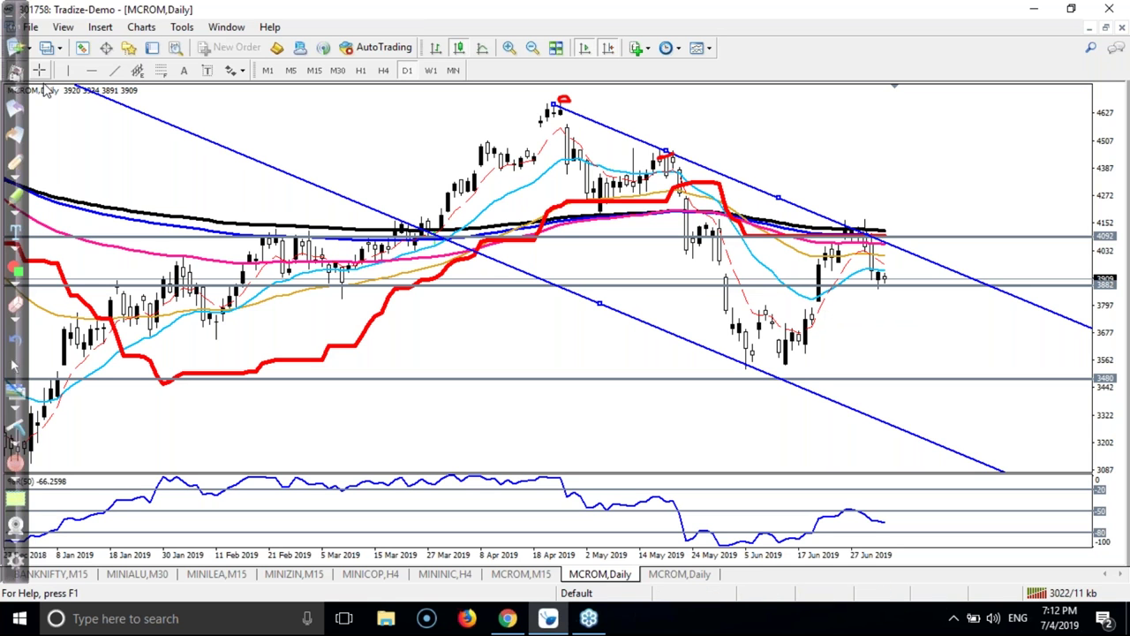
Trace the swings inside the channel in red with a projected fall from the latest high, and clear the pen annotations.
mouse_move(777, 337)
mouse_down()
mouse_move(817, 304)
mouse_move(848, 226)
mouse_move(867, 237)
mouse_move(849, 244)
mouse_move(837, 228)
mouse_move(888, 235)
mouse_move(816, 234)
mouse_move(896, 232)
mouse_up()
mouse_move(562, 113)
mouse_down()
mouse_move(619, 248)
mouse_move(664, 207)
mouse_move(682, 161)
mouse_move(748, 367)
mouse_move(824, 316)
mouse_move(851, 237)
mouse_move(877, 289)
mouse_move(905, 403)
mouse_up()
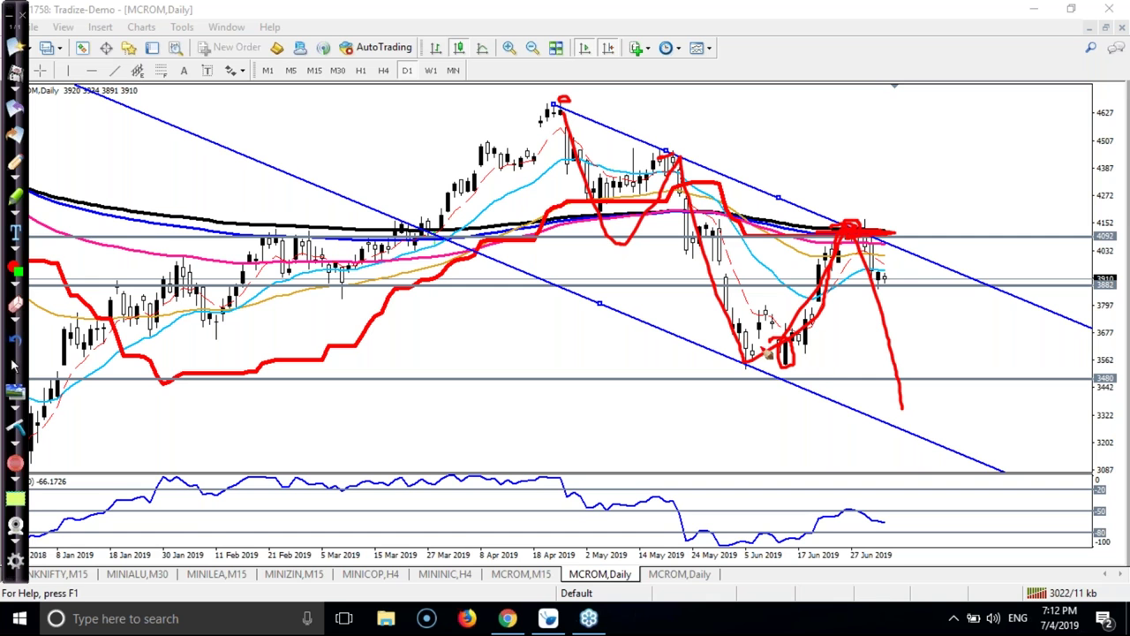
click(20, 427)
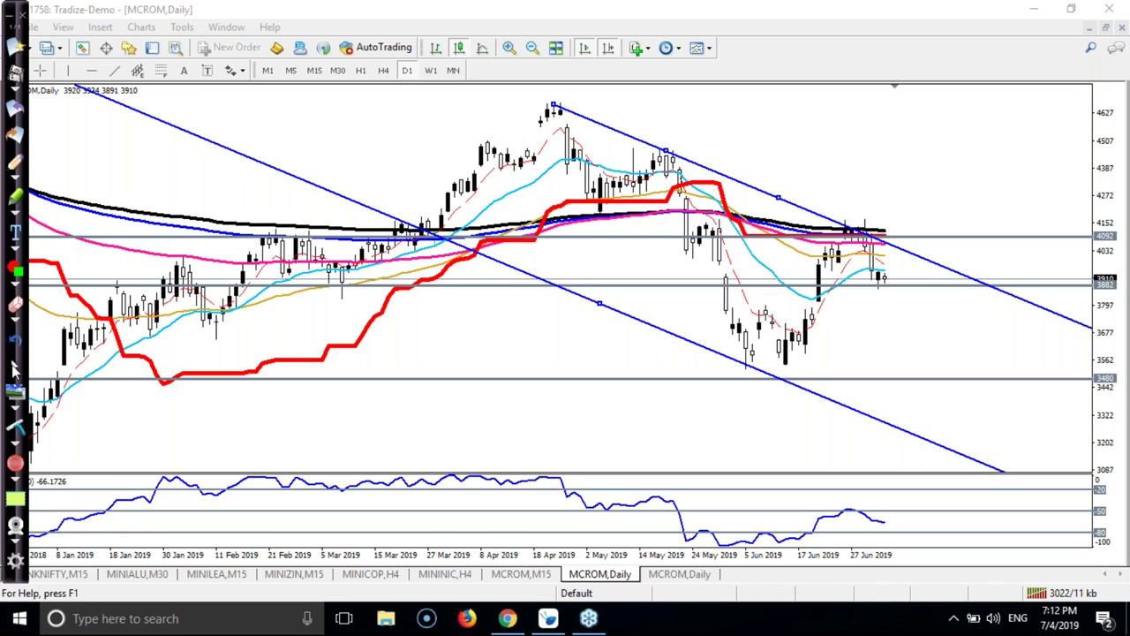
click(13, 369)
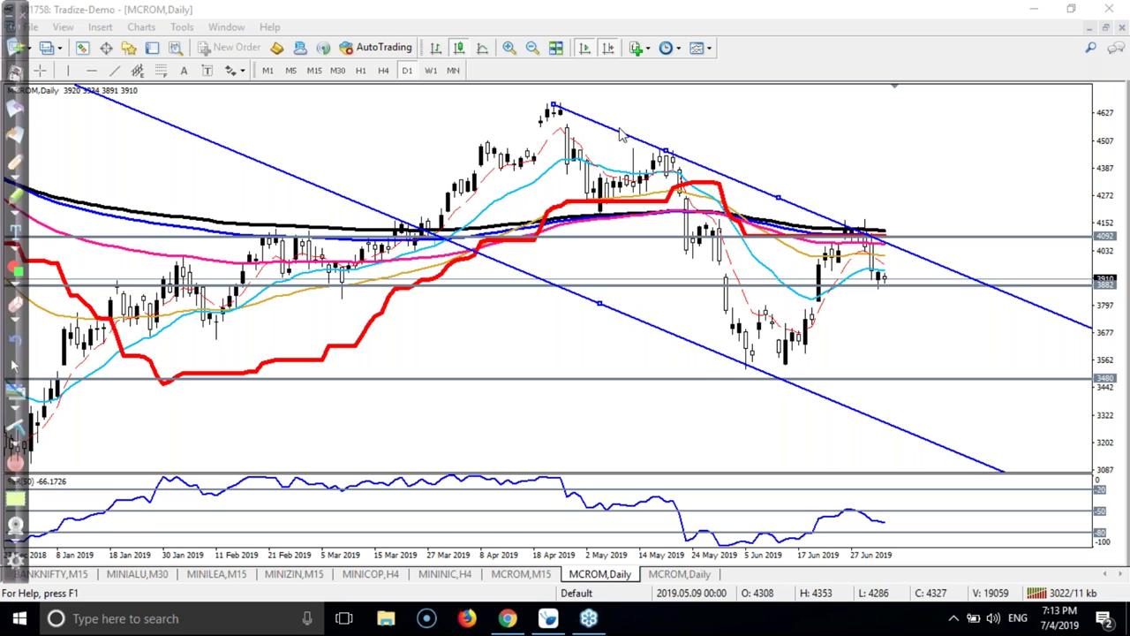
Highlight "Support and Resistance" in the topic list on the GoToWebinar event page, and return to the MCROM daily chart.
click(514, 624)
drag(117, 460, 266, 467)
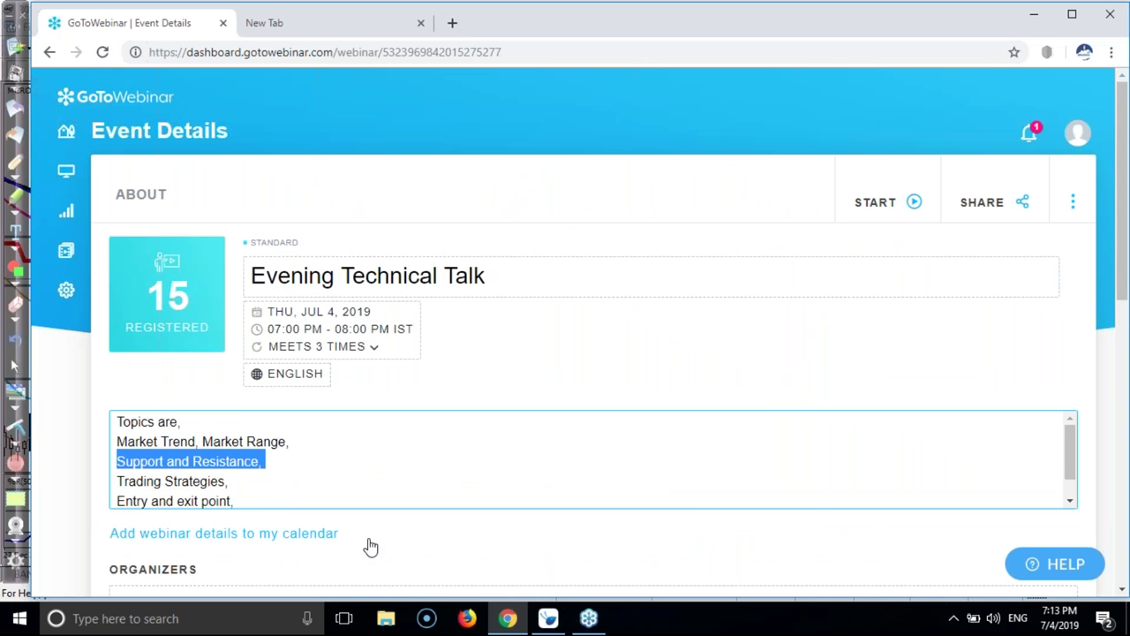
click(548, 618)
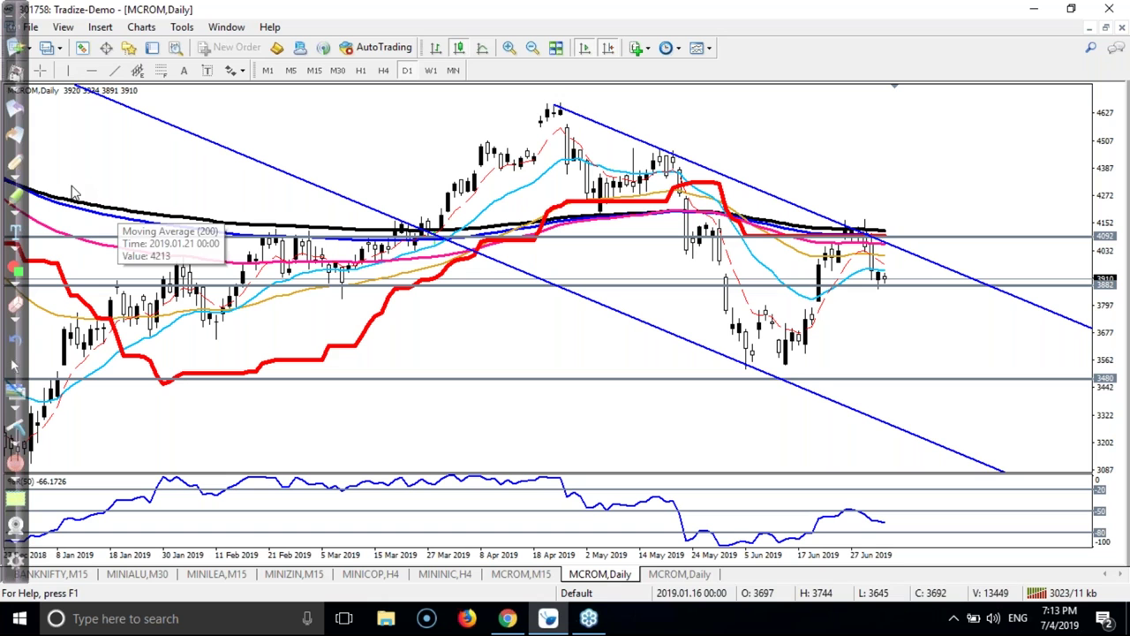
Mark the price touches along the 4092 line from February to early July in red, and circle the 4092 price label.
click(15, 168)
drag(303, 235, 300, 234)
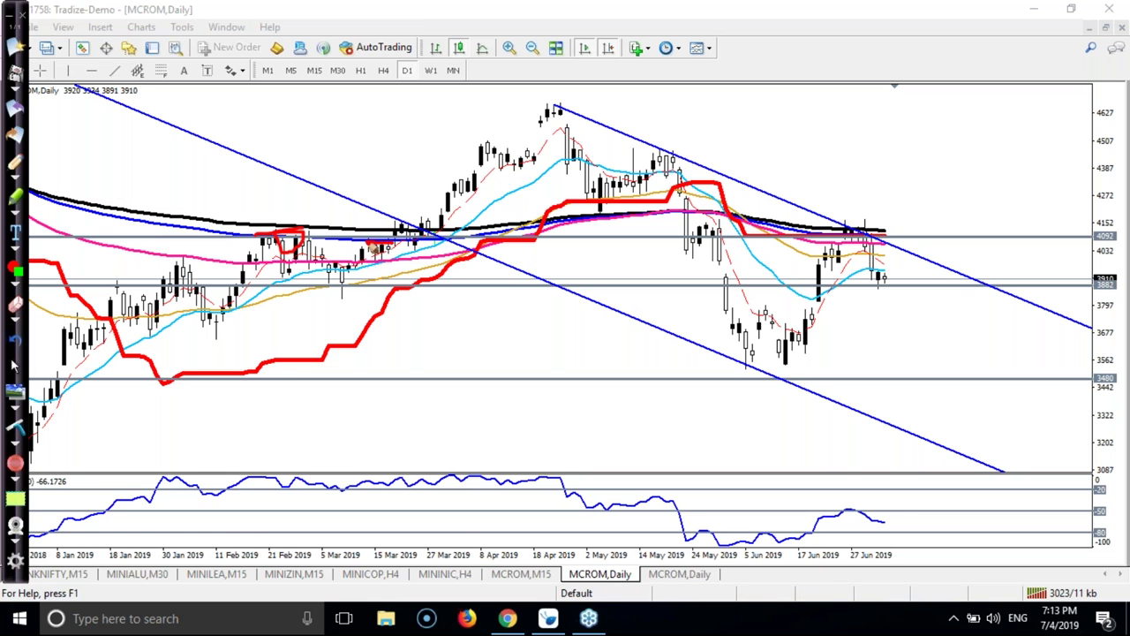
drag(464, 247, 423, 248)
mouse_move(854, 233)
mouse_down()
mouse_move(887, 232)
mouse_move(854, 249)
mouse_move(865, 230)
mouse_up()
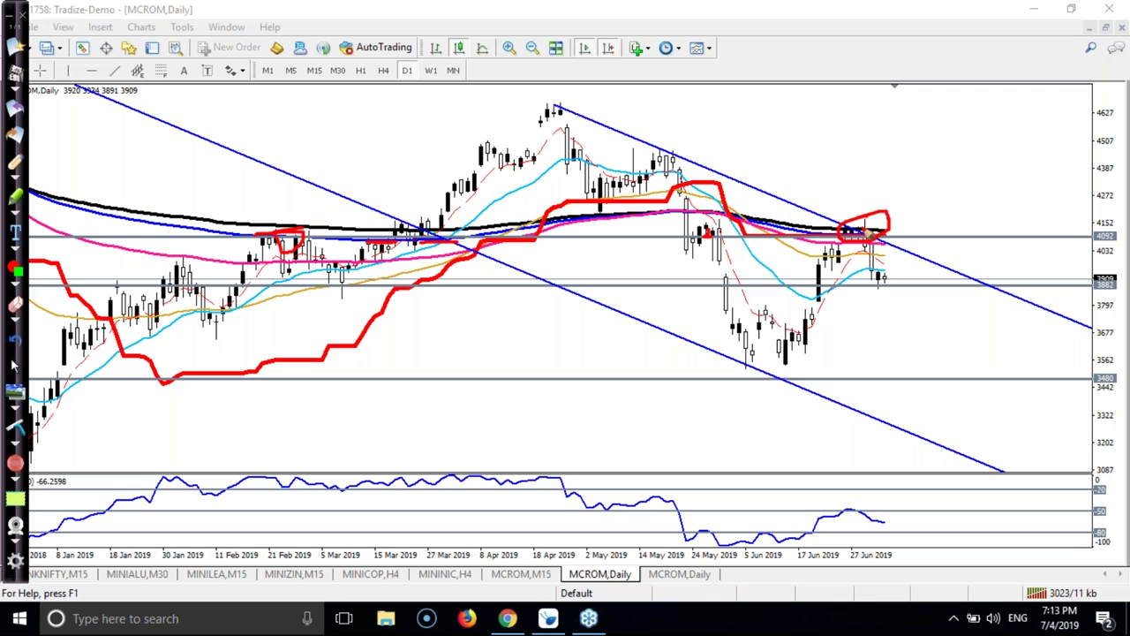
mouse_move(1108, 223)
mouse_down()
mouse_move(1097, 252)
mouse_move(1068, 214)
mouse_up()
drag(869, 237, 907, 231)
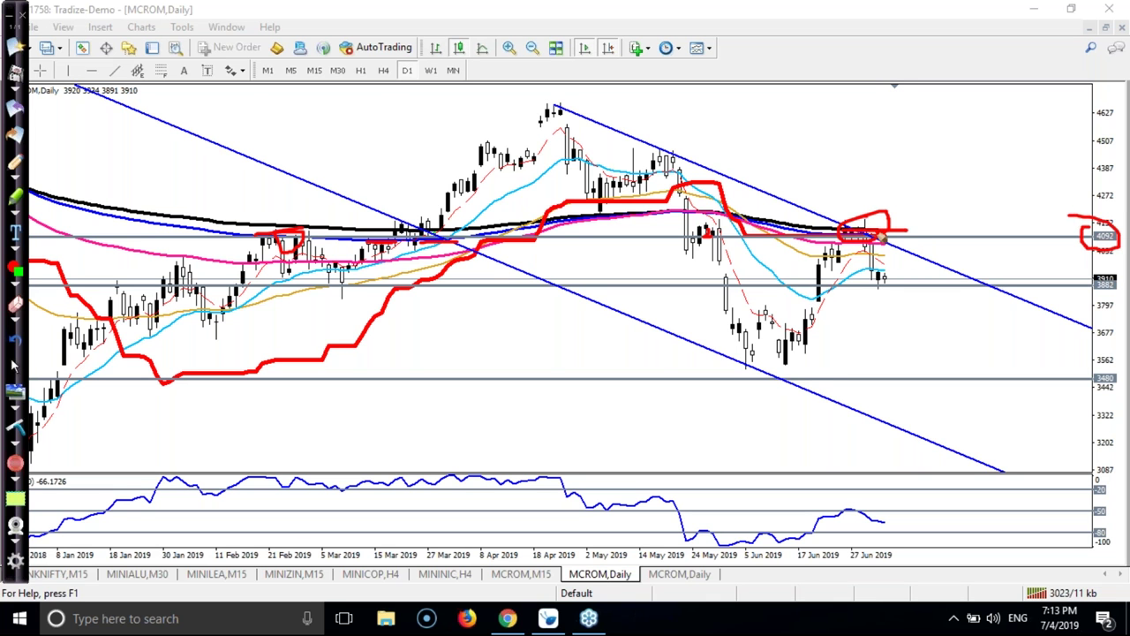
Mark the January, March and July touches of the 3882 line in red, and move that horizontal line to 3814.
drag(106, 289, 118, 287)
drag(339, 288, 377, 293)
drag(880, 301, 887, 295)
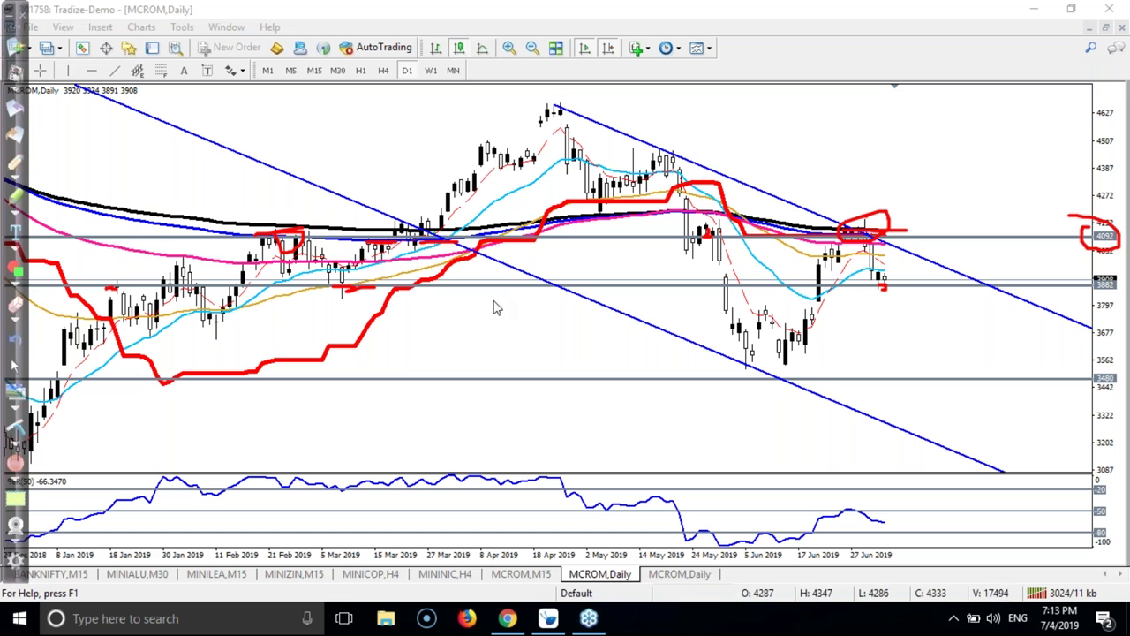
drag(503, 296, 513, 309)
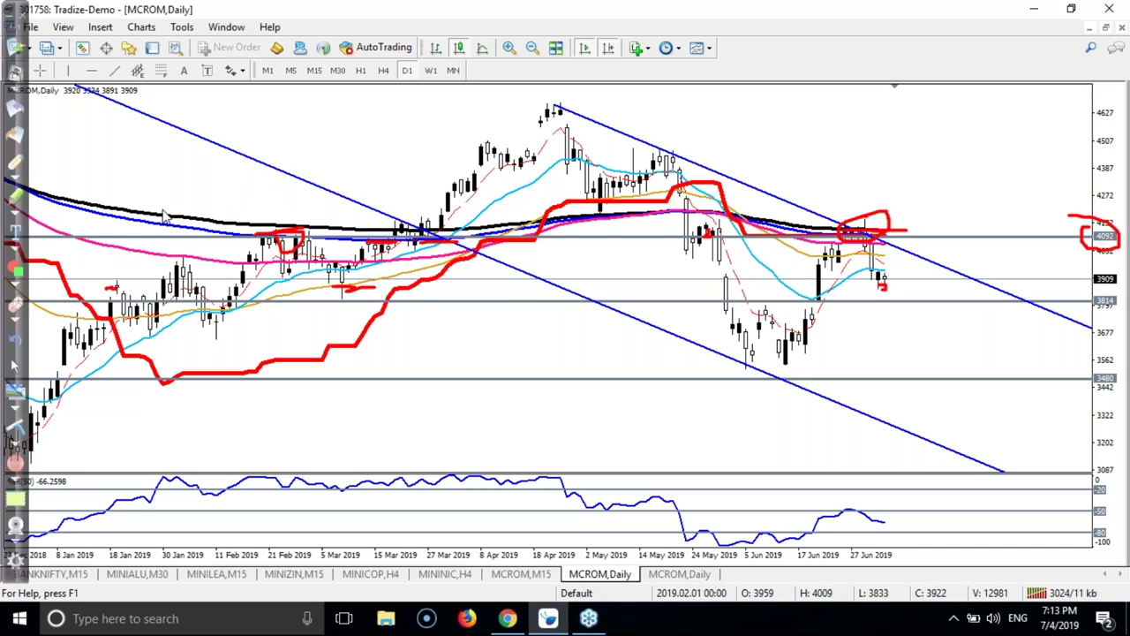
Mark the early-March low and early-June high near the 3814 line in red, and trace the early-July fall from 4092.
click(15, 164)
mouse_move(346, 298)
mouse_down()
mouse_move(361, 321)
mouse_move(342, 300)
mouse_up()
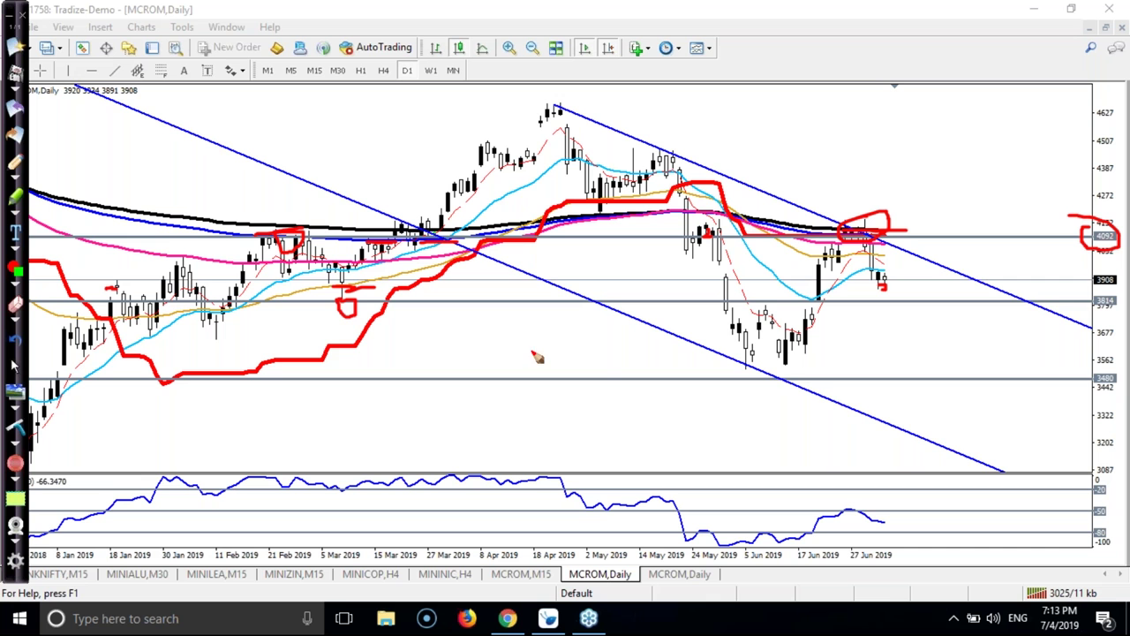
drag(765, 303, 773, 311)
drag(871, 242, 883, 283)
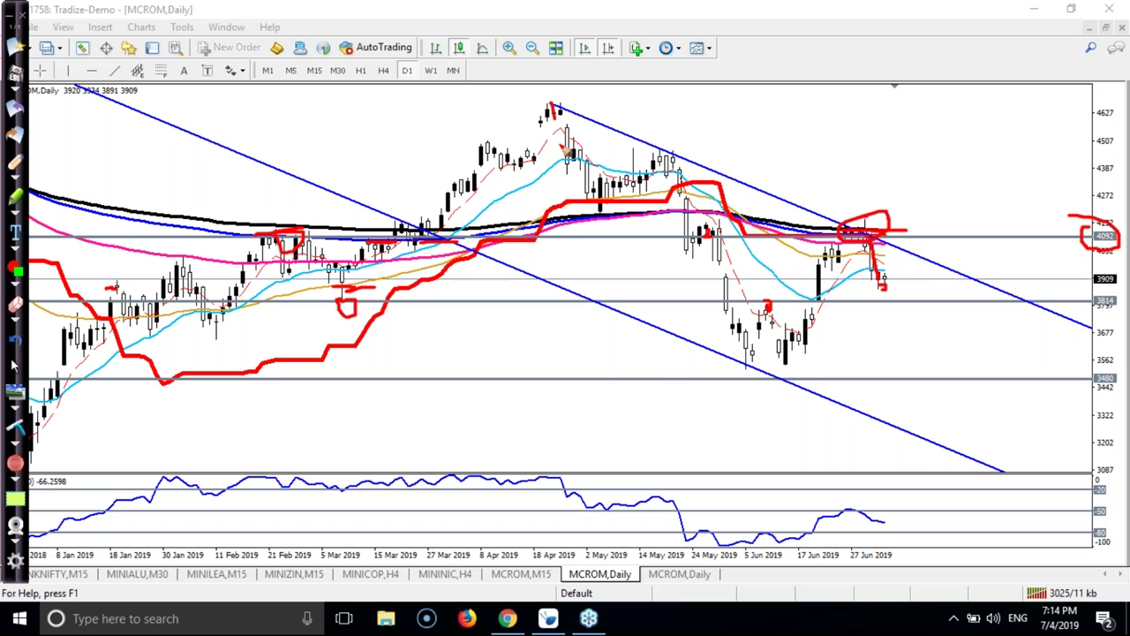
Trace the swings from the late-April high to the 4092 resistance in red, and draw strokes fanning out above it.
mouse_move(550, 103)
mouse_down()
mouse_move(581, 210)
mouse_move(694, 198)
mouse_move(746, 360)
mouse_move(771, 301)
mouse_move(786, 362)
mouse_move(843, 294)
mouse_move(899, 152)
mouse_up()
drag(868, 184, 871, 215)
drag(890, 217, 936, 214)
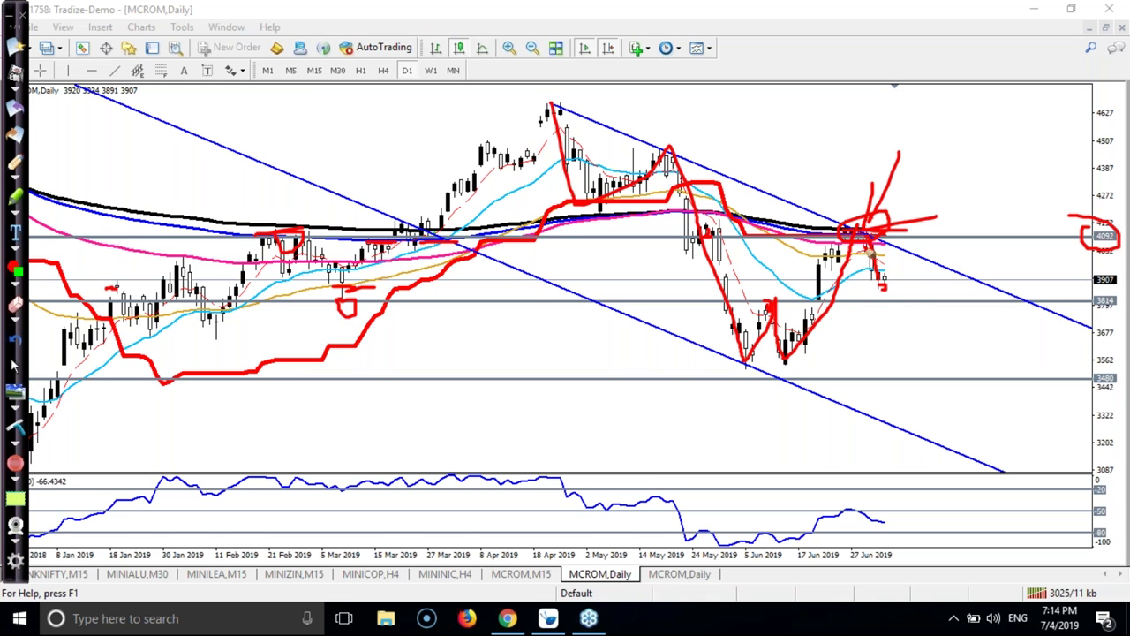
Underline the 3814 support below the latest candles in red, and draw a rebound line rising from it above the channel.
drag(869, 302, 918, 307)
drag(854, 178, 855, 249)
mouse_move(913, 303)
mouse_down()
mouse_move(857, 305)
mouse_move(928, 303)
mouse_up()
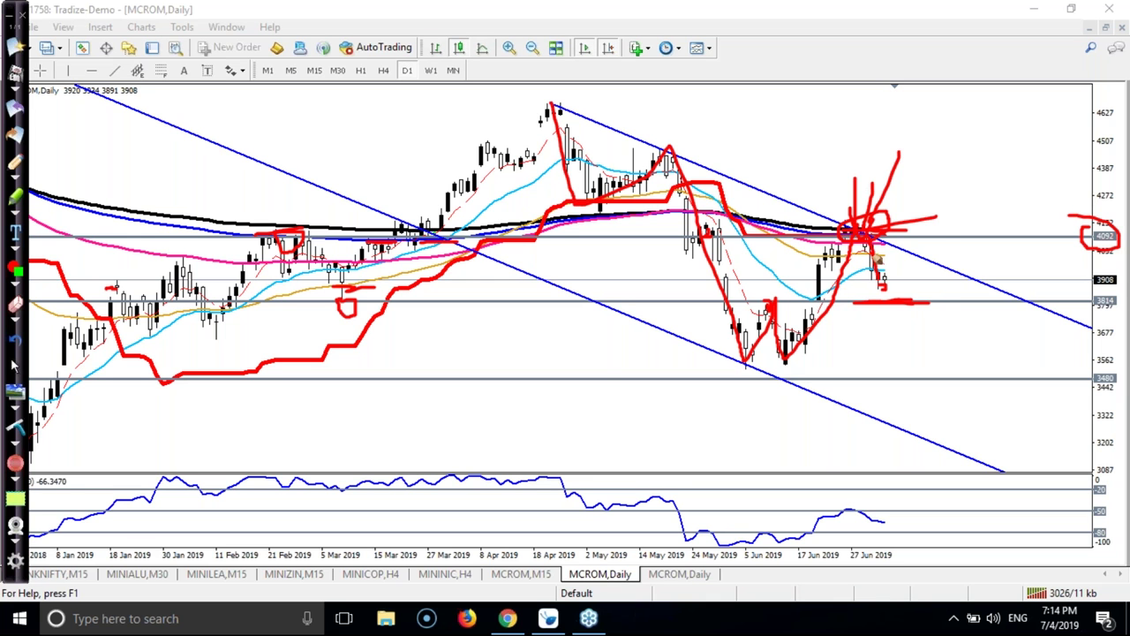
drag(885, 300, 982, 173)
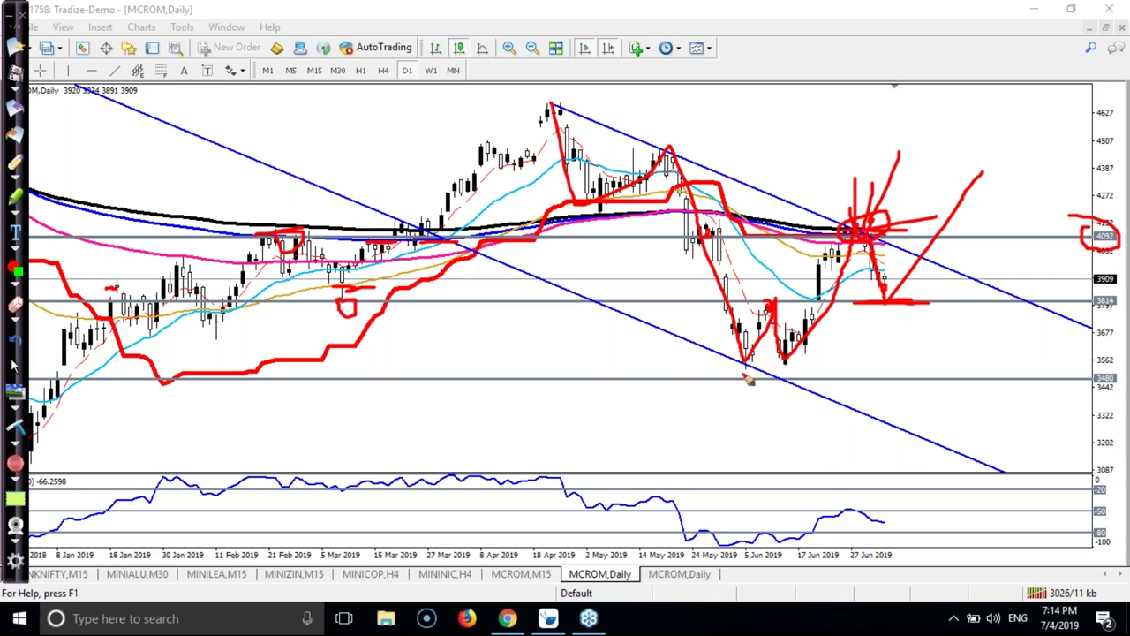
Retrace the June double bottom and the rise to the 4092 resistance in red, and box the current price label.
mouse_move(746, 370)
mouse_down()
mouse_move(772, 305)
mouse_move(787, 377)
mouse_move(825, 327)
mouse_up()
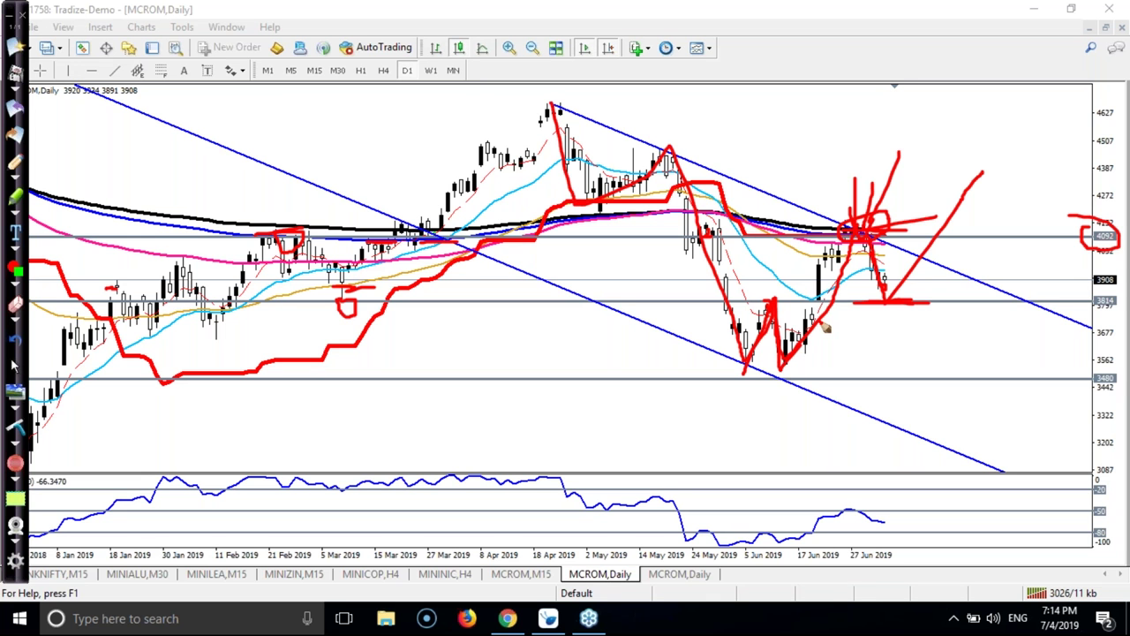
drag(826, 328, 861, 244)
drag(928, 302, 945, 303)
drag(784, 357, 870, 217)
mouse_move(1095, 269)
mouse_down()
mouse_move(1089, 295)
mouse_move(1129, 300)
mouse_up()
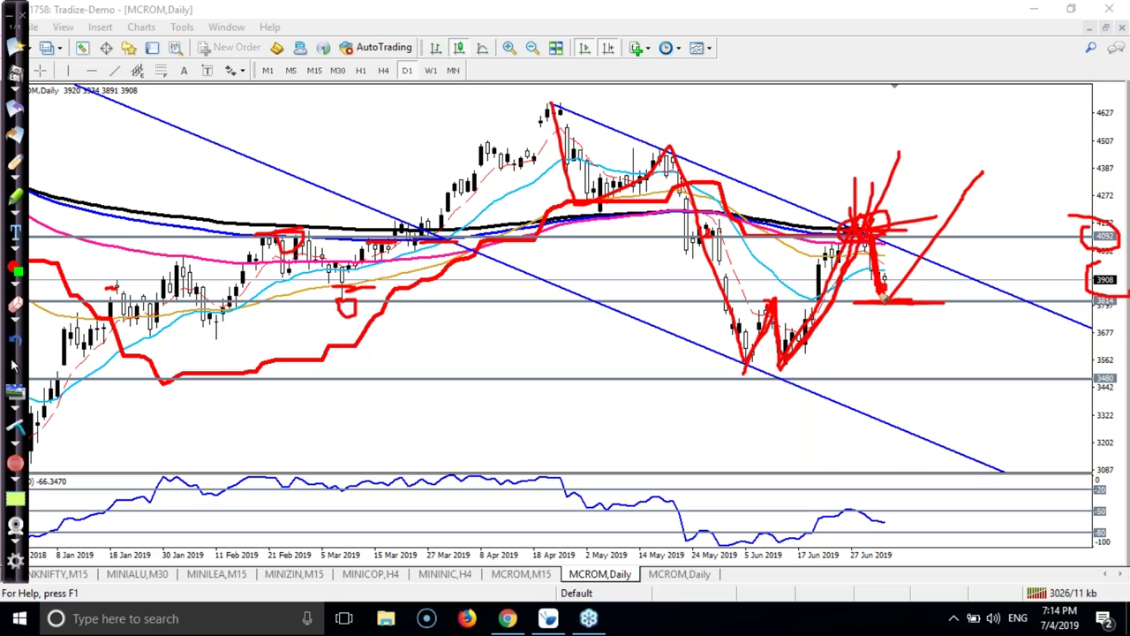
Thicken the 3814 support mark in red, and draw a break below it, a pullback and a fall towards the 3480 line.
drag(875, 305, 890, 304)
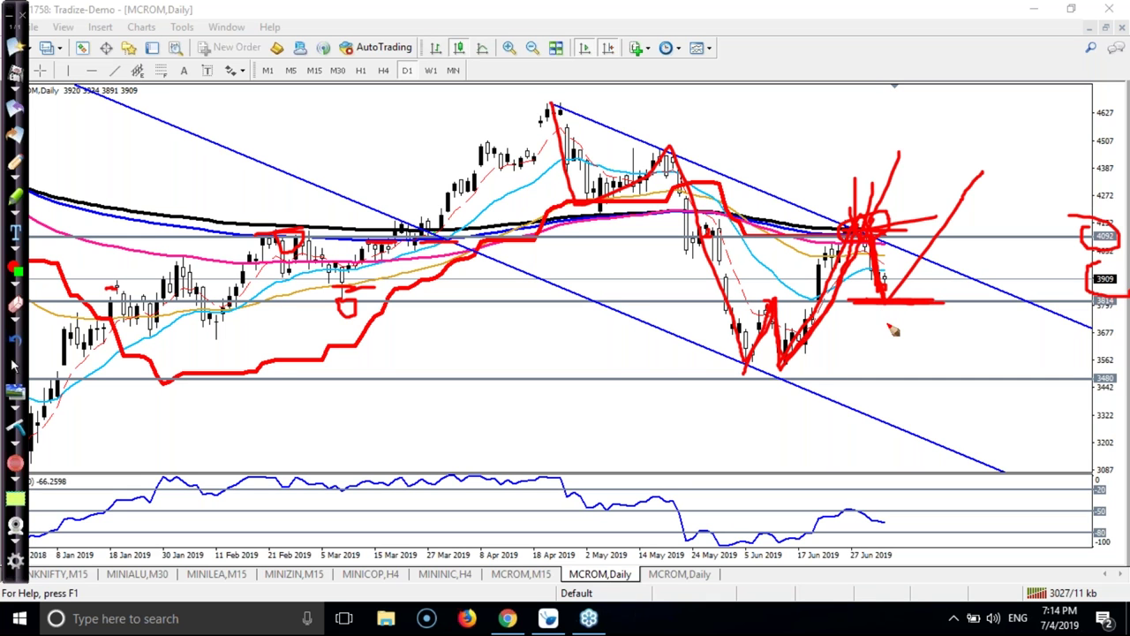
drag(887, 290, 901, 336)
mouse_move(895, 329)
mouse_down()
mouse_move(929, 280)
mouse_move(929, 301)
mouse_move(912, 310)
mouse_move(966, 380)
mouse_up()
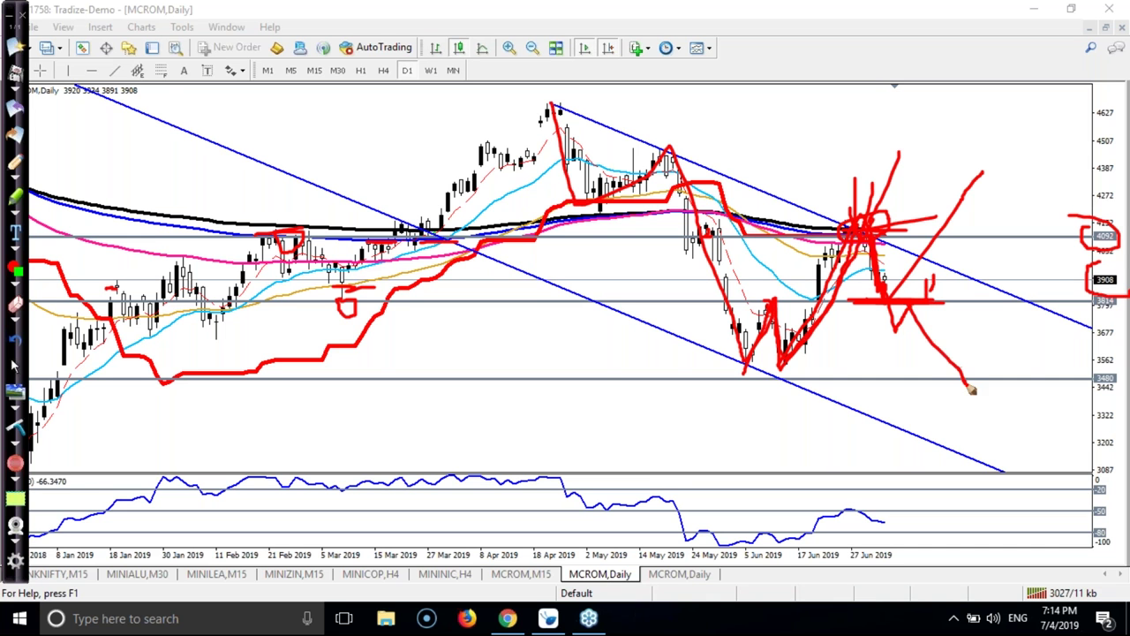
Box the 3814 and 3480 price labels in red, and clear all the pen annotations from the chart.
mouse_move(1095, 296)
mouse_down()
mouse_move(1086, 318)
mouse_move(1101, 316)
mouse_up()
mouse_move(1114, 375)
mouse_down()
mouse_move(1098, 369)
mouse_move(1088, 390)
mouse_move(1128, 389)
mouse_up()
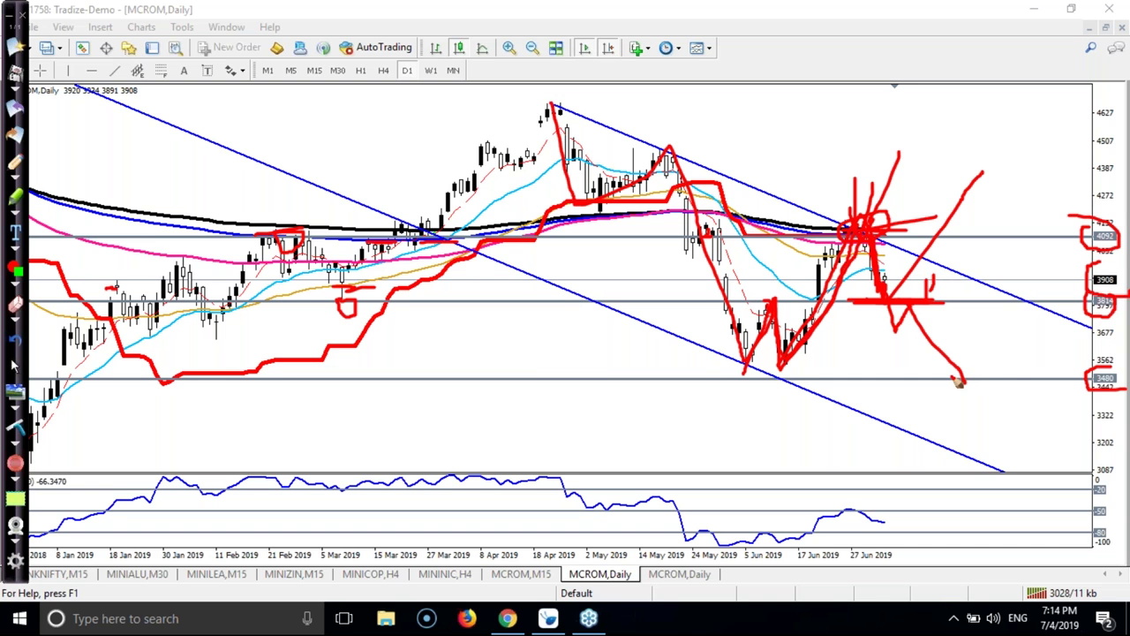
click(8, 370)
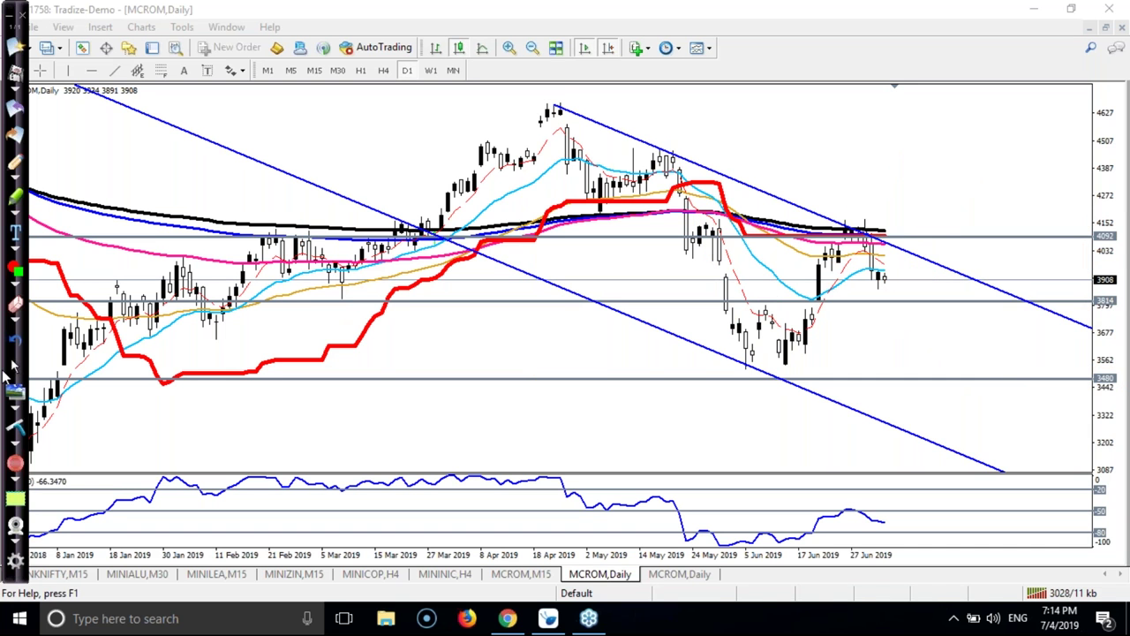
click(14, 364)
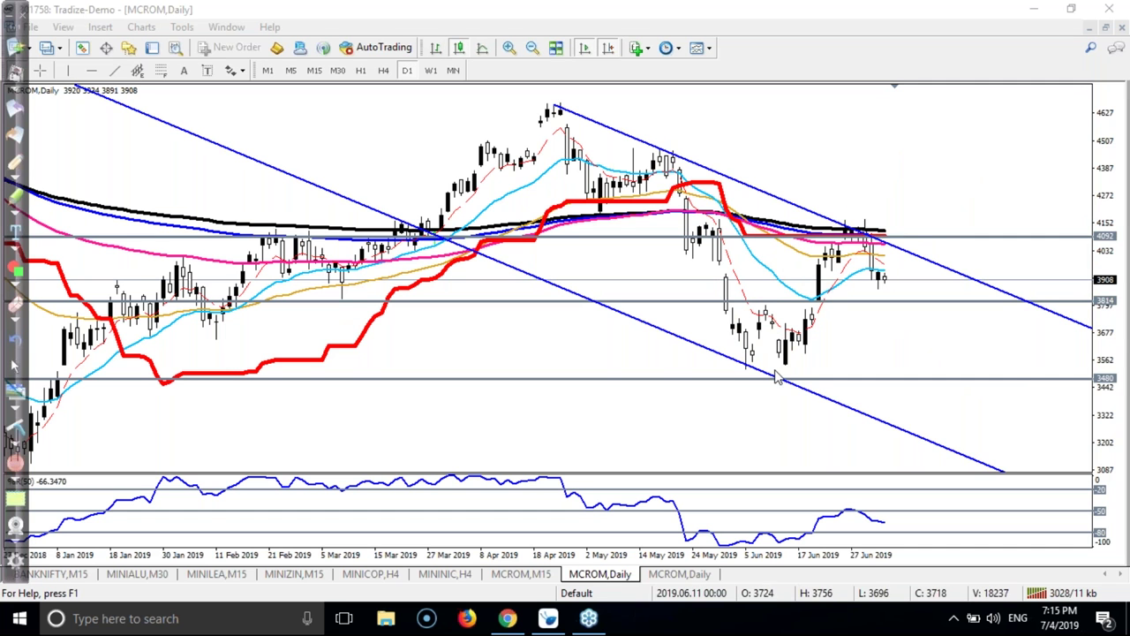
Trace the June double bottom, the rise to the 4092 resistance and the latest decline in red.
click(25, 195)
mouse_move(743, 373)
mouse_down()
mouse_move(766, 313)
mouse_move(784, 364)
mouse_move(810, 287)
mouse_move(851, 229)
mouse_move(879, 289)
mouse_up()
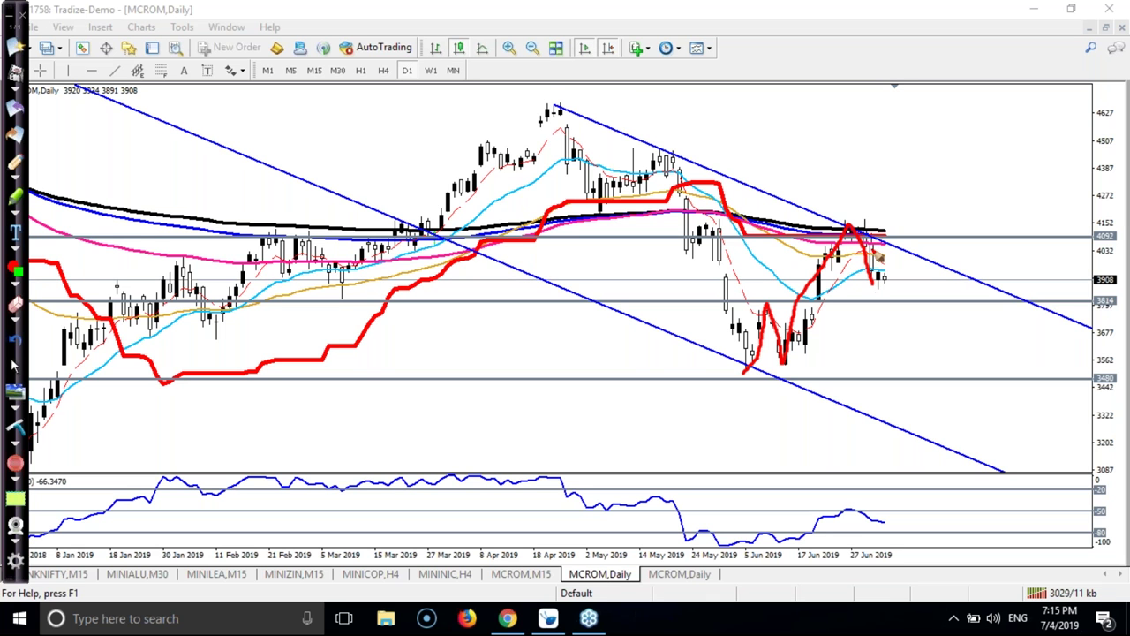
drag(879, 256, 884, 302)
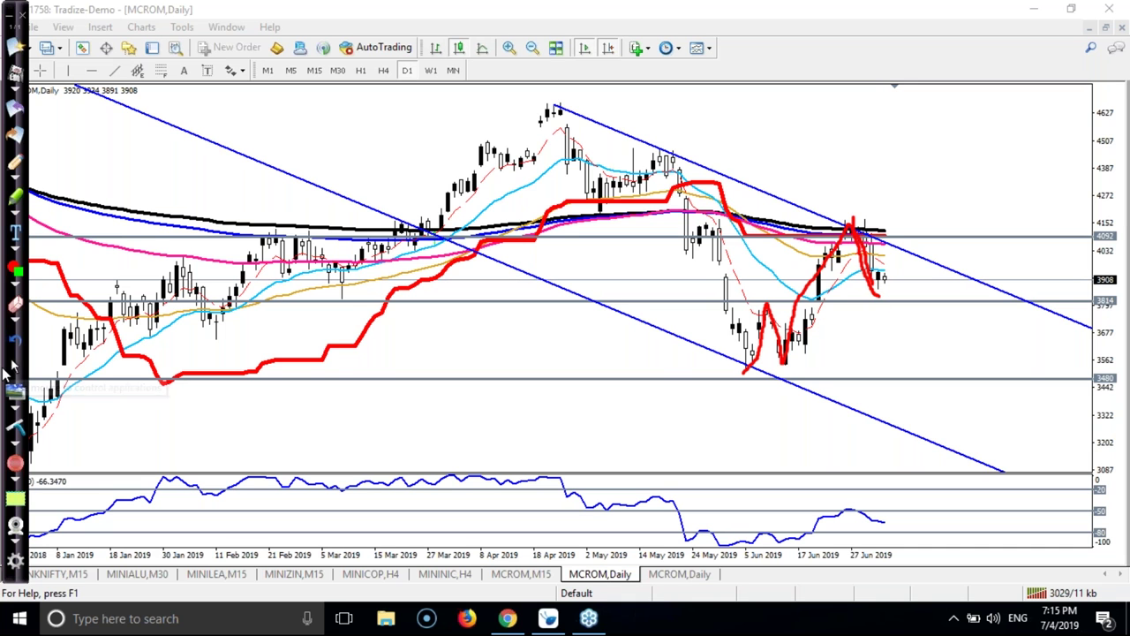
click(22, 365)
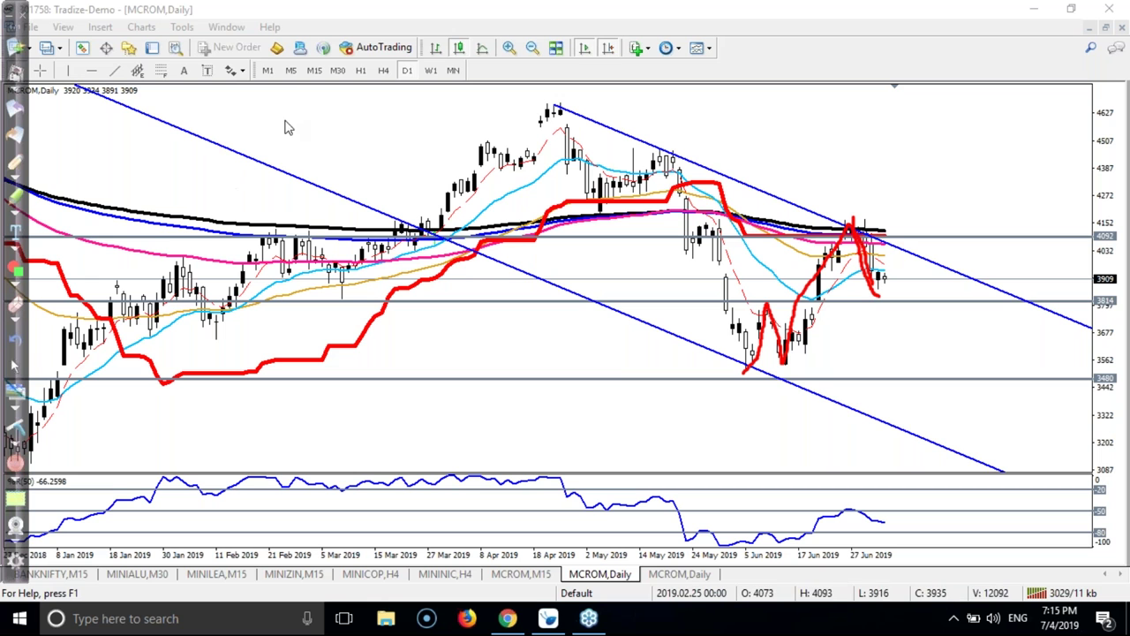
Replace the pen strokes with a Fibonacci retracement from the mid-June low to the high near 4152, with 0.0 at the high.
click(159, 74)
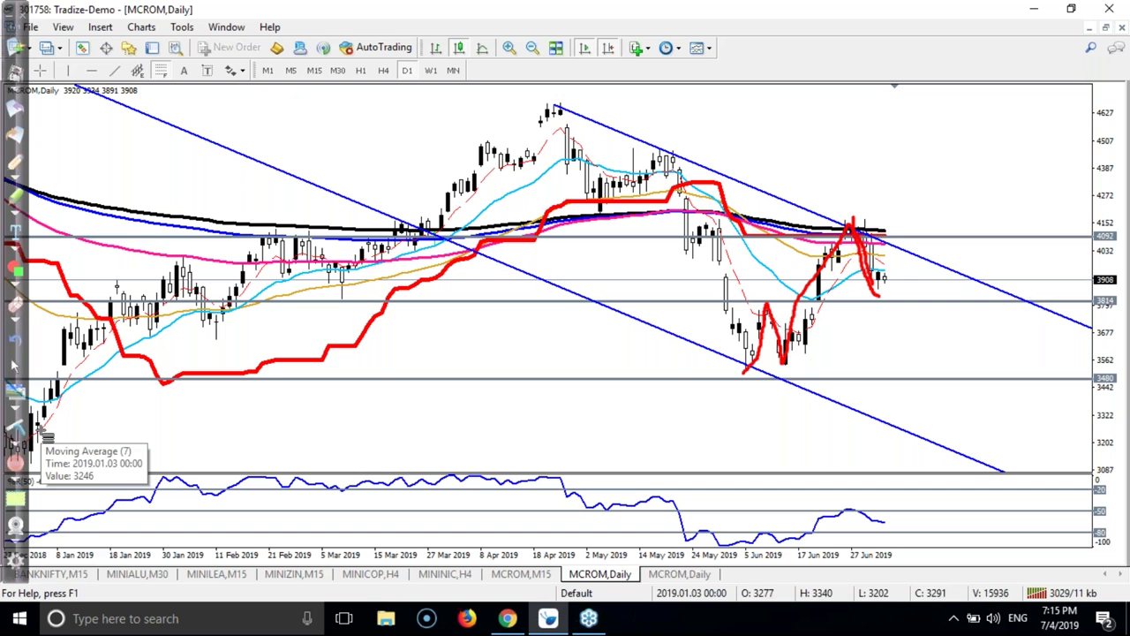
click(14, 364)
drag(863, 218, 784, 360)
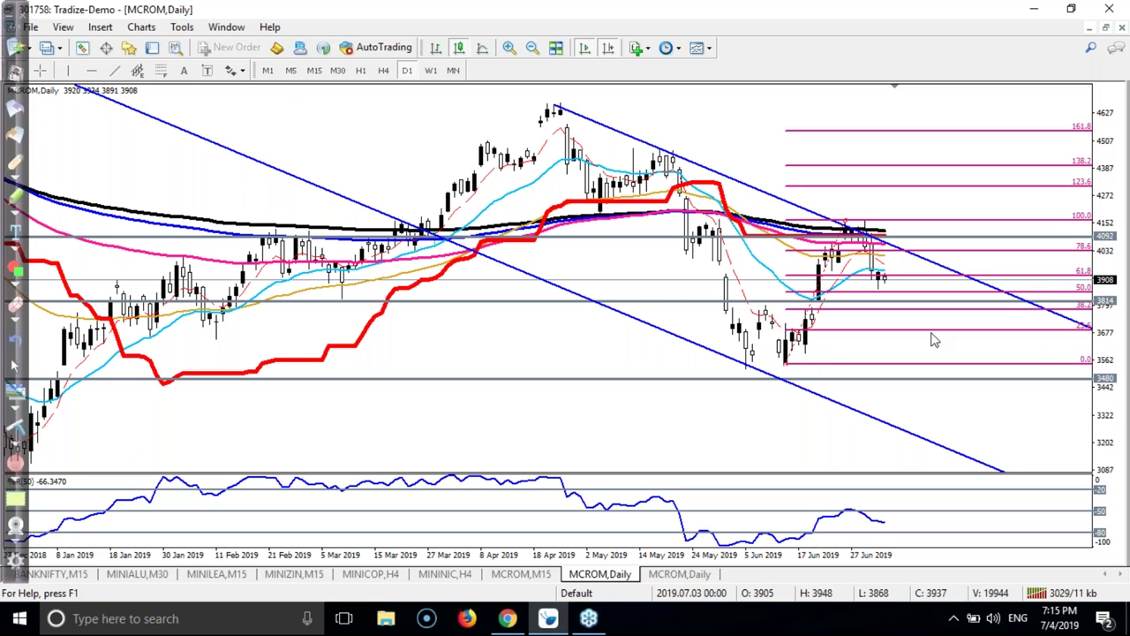
drag(789, 369, 892, 257)
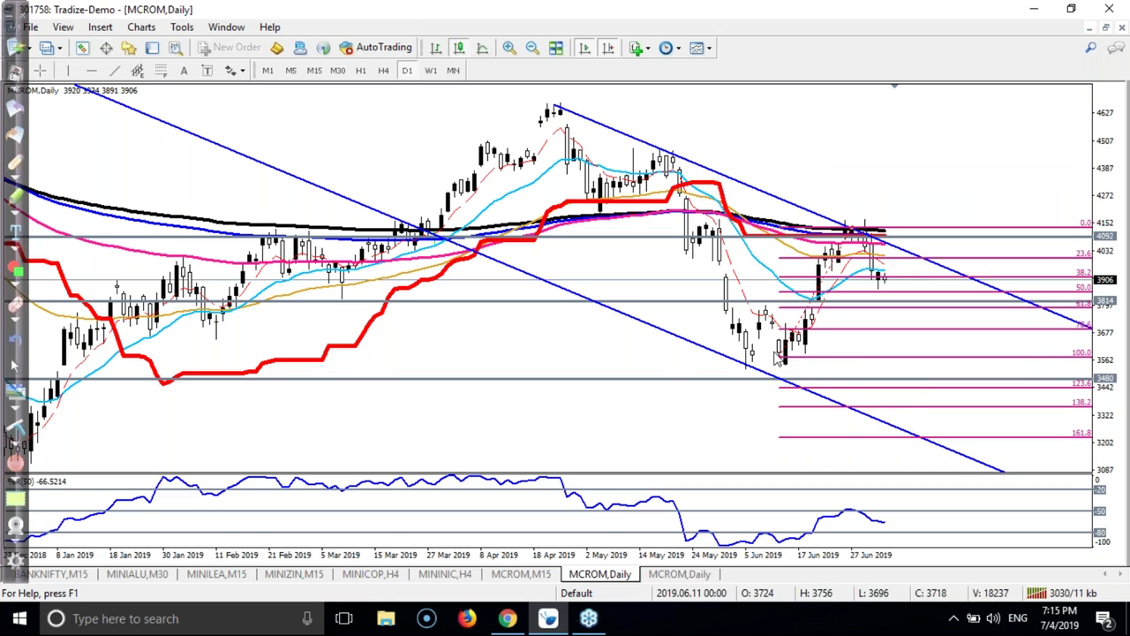
drag(776, 357, 784, 360)
drag(867, 223, 870, 223)
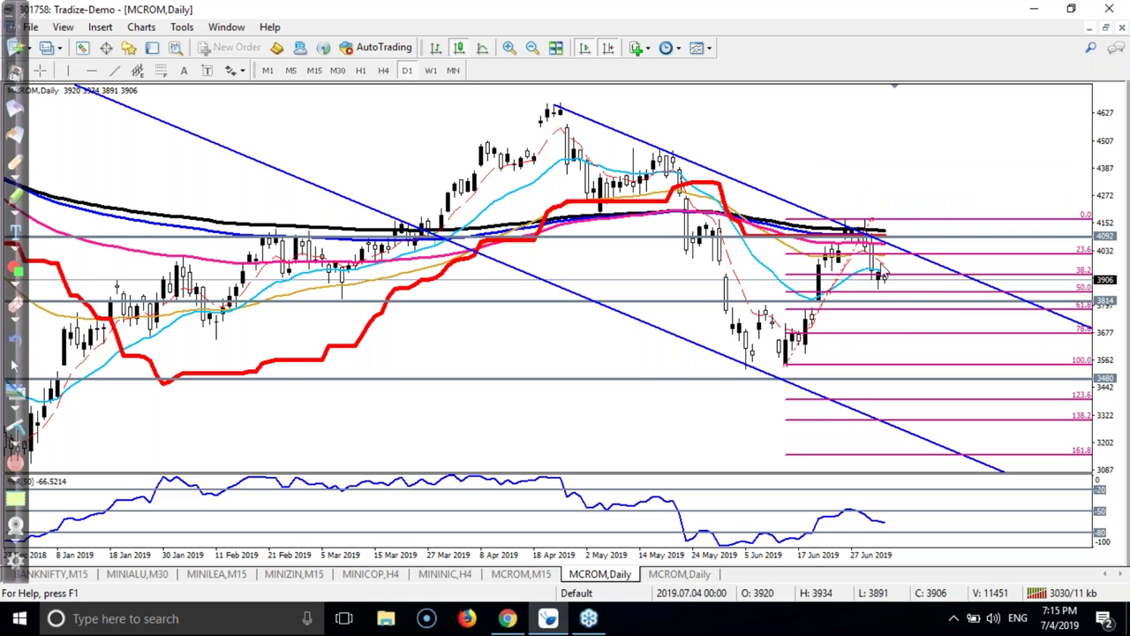
Trace the double bottom, the rise and the pullback below the Fibonacci 50.0 level in red, and project a rise to about 4507.
click(15, 196)
mouse_move(740, 371)
mouse_down()
mouse_move(818, 302)
mouse_move(853, 230)
mouse_move(863, 228)
mouse_move(890, 309)
mouse_move(879, 311)
mouse_move(880, 297)
mouse_up()
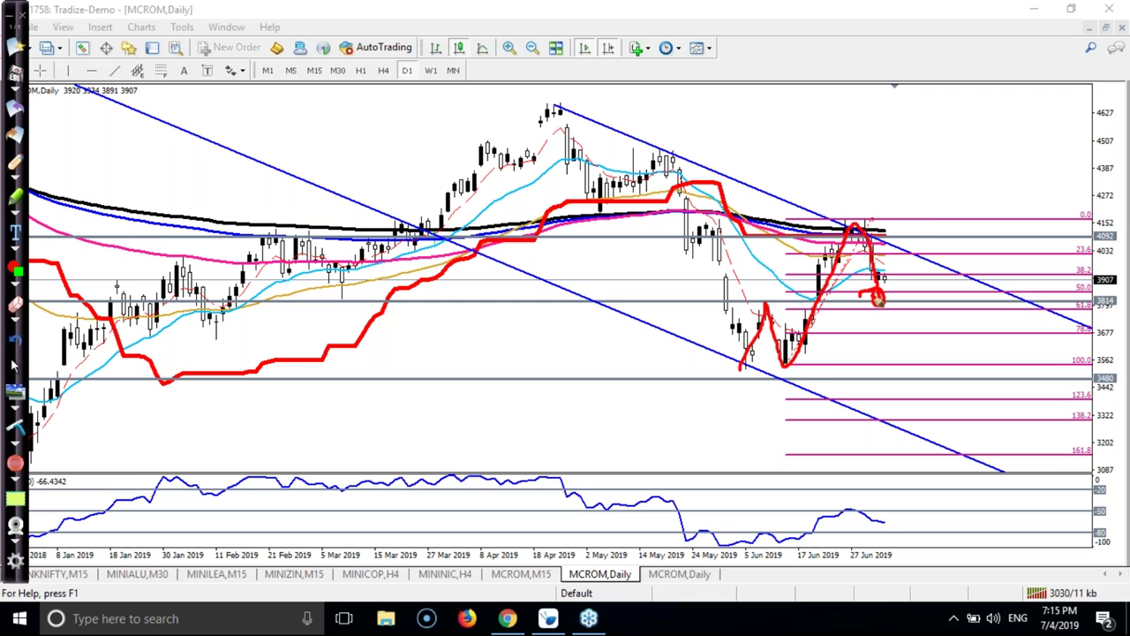
drag(878, 300, 977, 147)
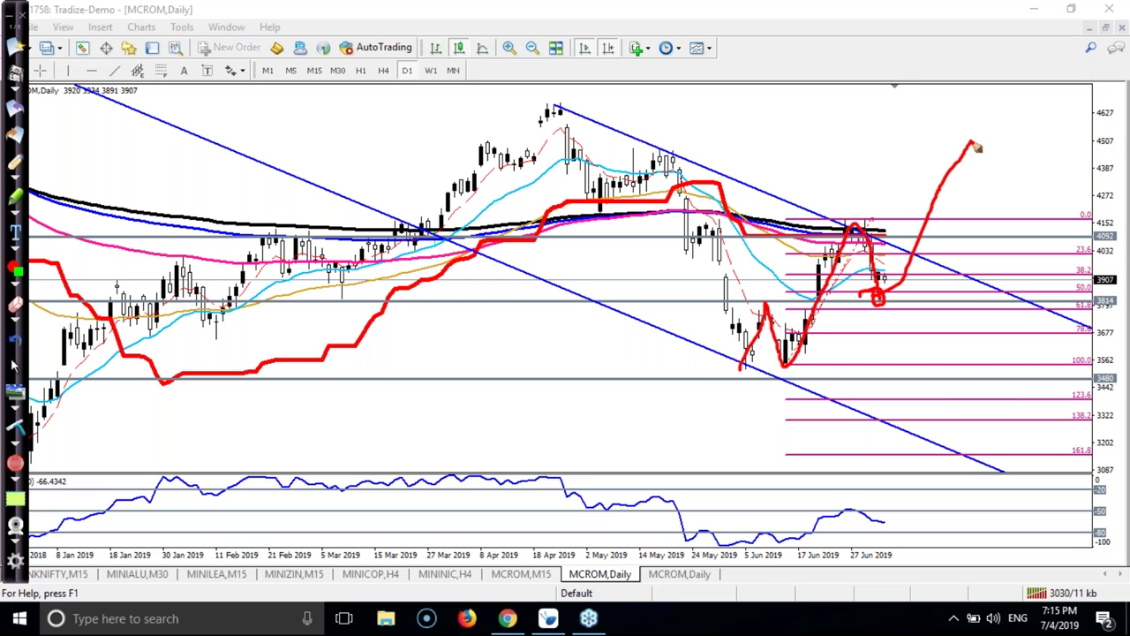
Draw horizontal red lines at the Fibonacci 0.0 level and at about 4507, and box the projected target on the upper line.
drag(840, 219, 968, 219)
drag(608, 141, 1049, 147)
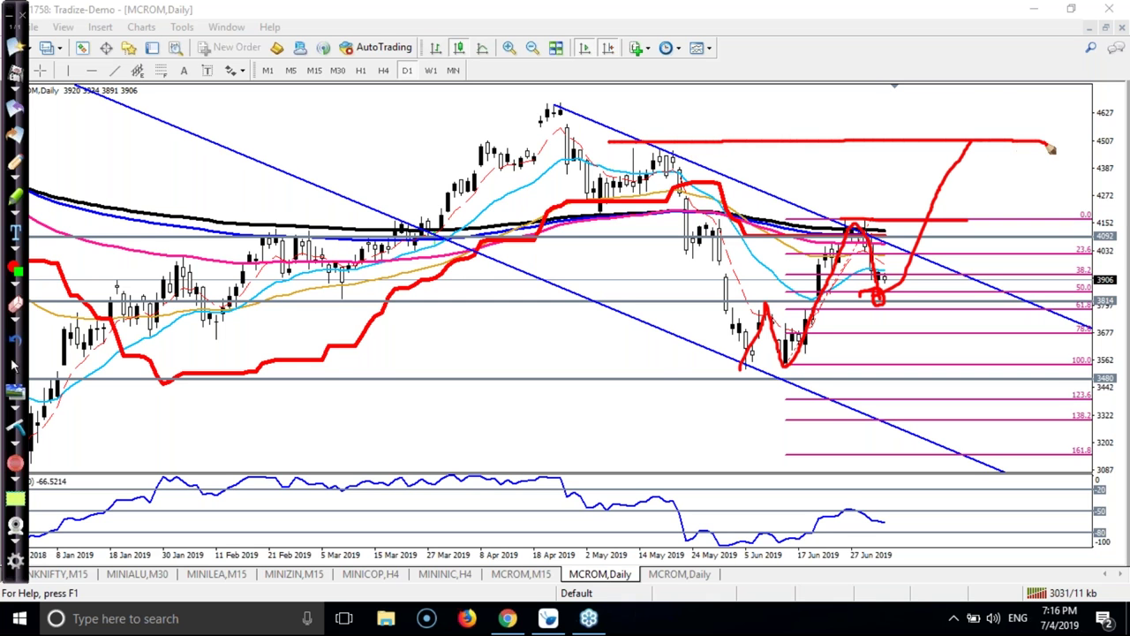
mouse_move(969, 139)
mouse_down()
mouse_move(977, 168)
mouse_move(969, 144)
mouse_up()
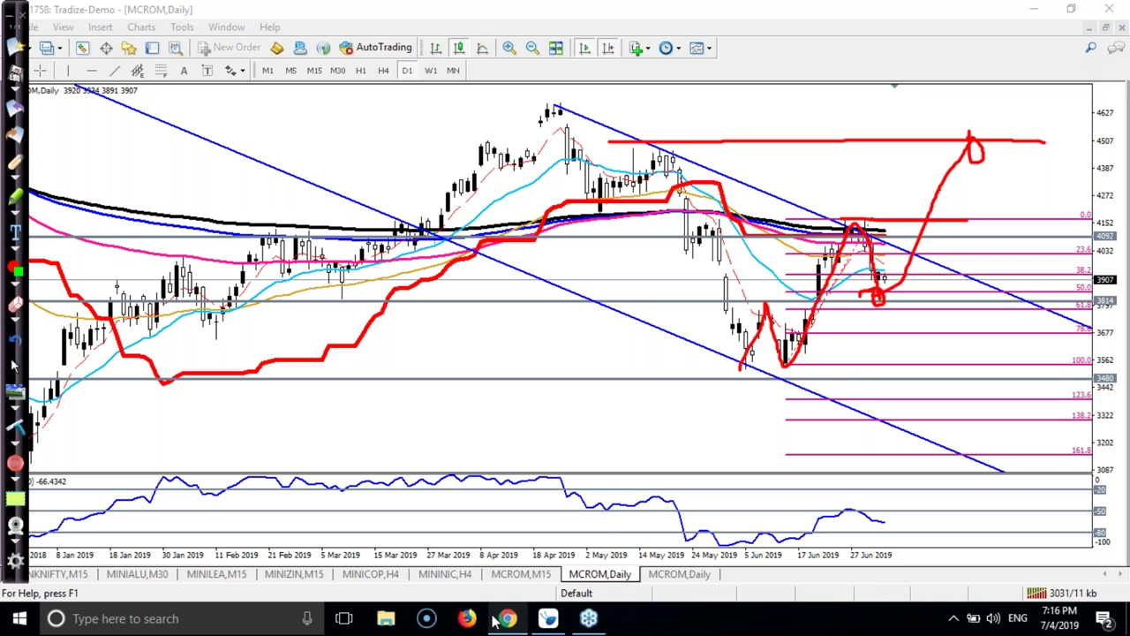
Switch to Chrome and open the Alice Blue home page, aliceblueonline.com, in the empty tab.
mouse_move(496, 622)
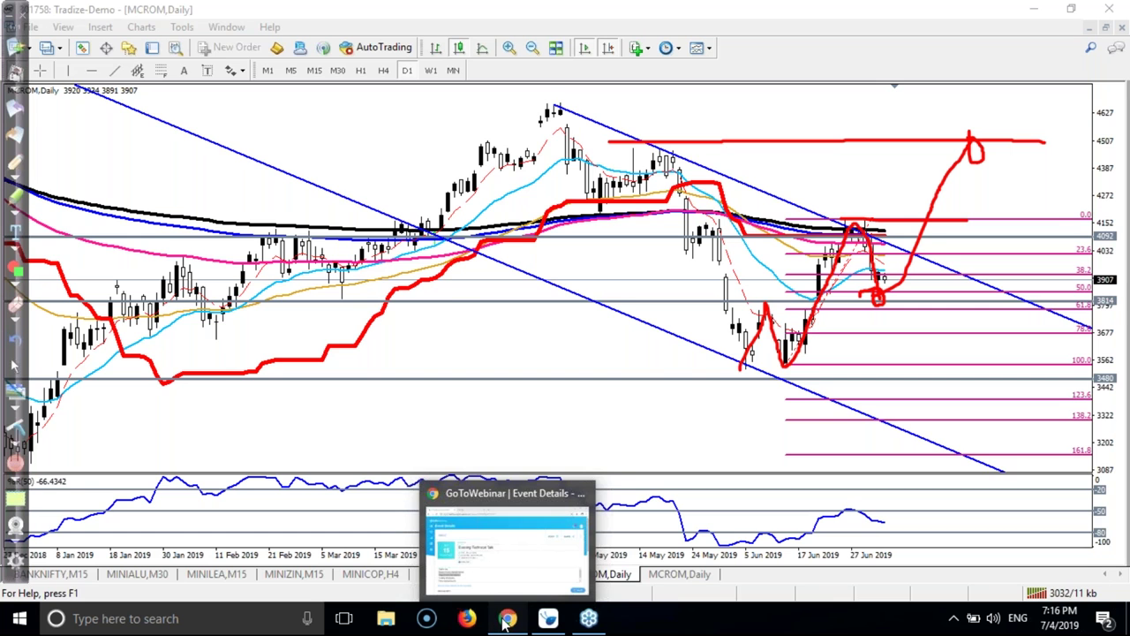
click(506, 621)
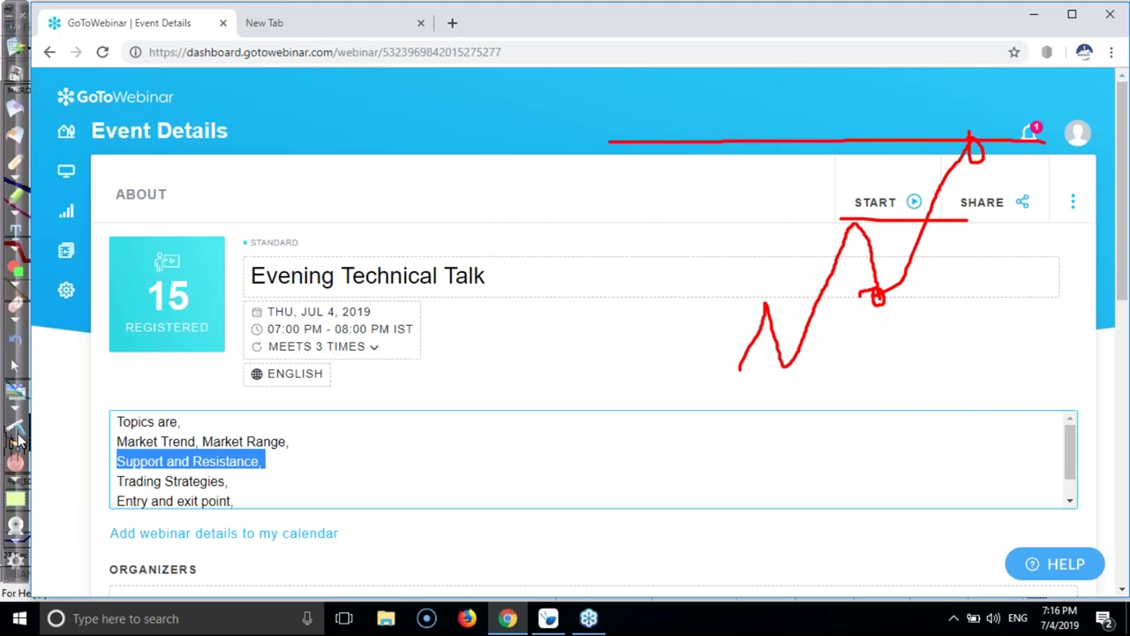
click(291, 24)
text(al)
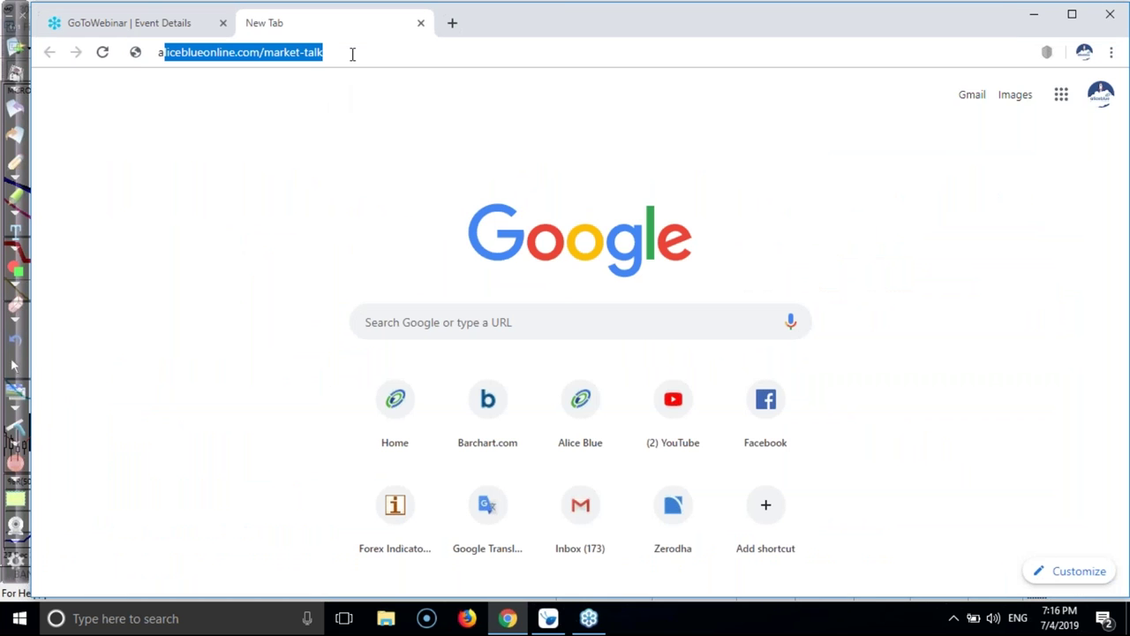
text(k)
key(BackSpace)
text(l)
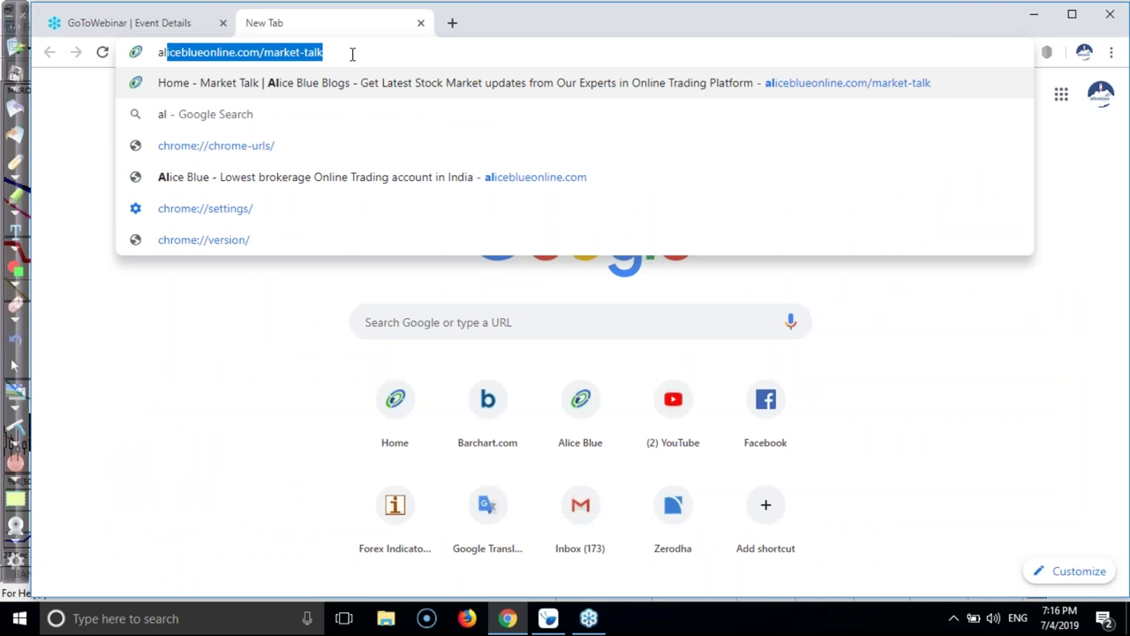
text(i)
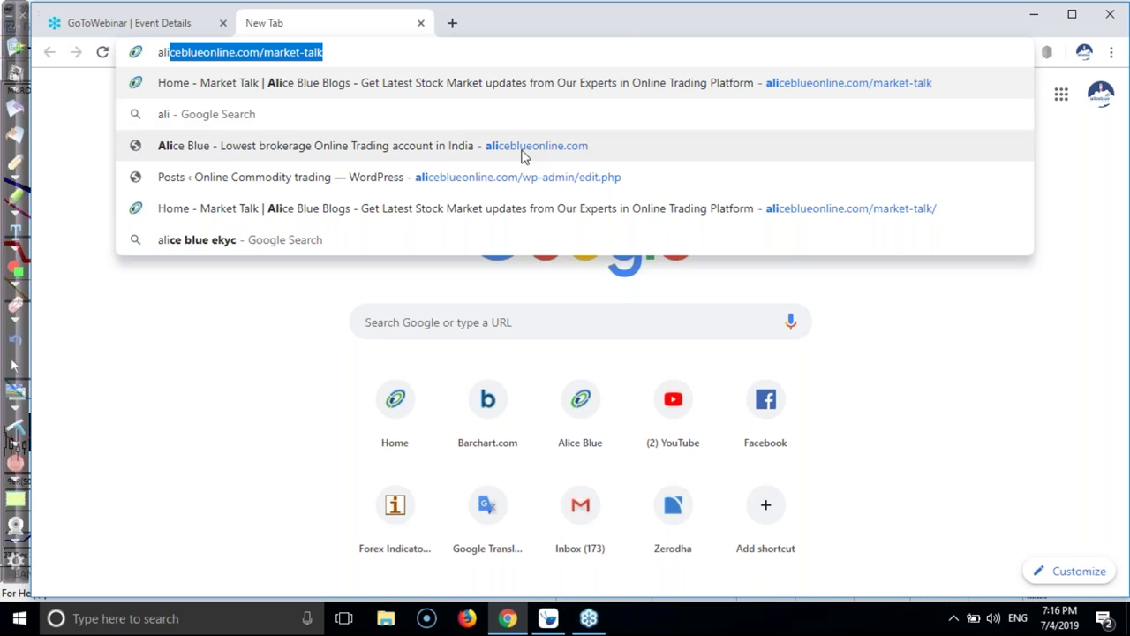
click(524, 147)
Open the site's antiq strategies section and browse its Chart Pattern articles.
mouse_move(789, 146)
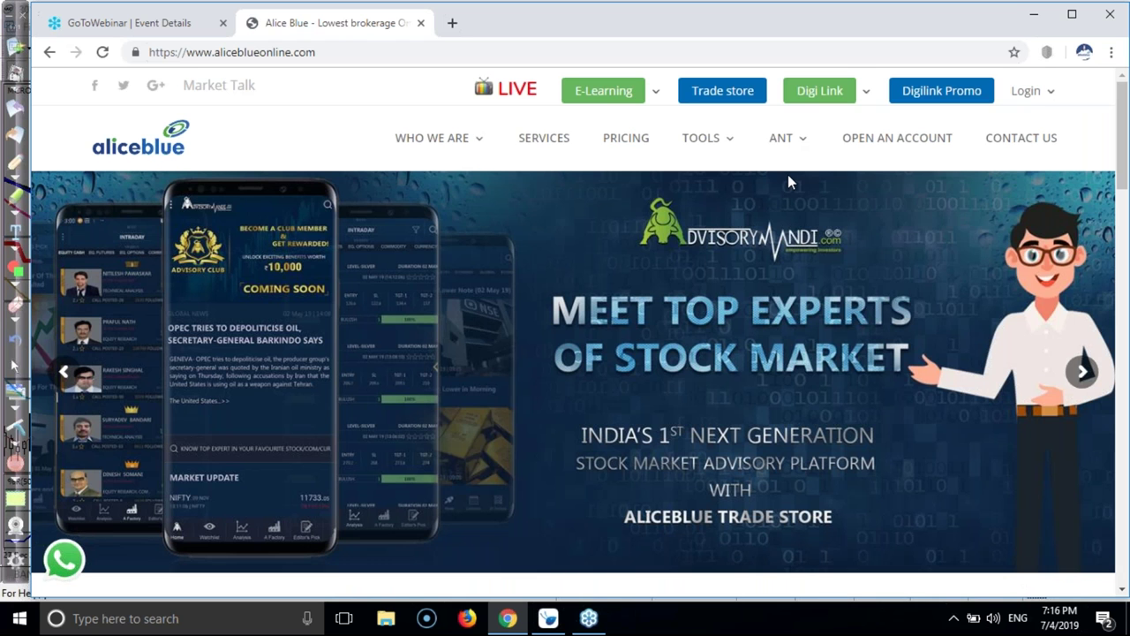
click(810, 320)
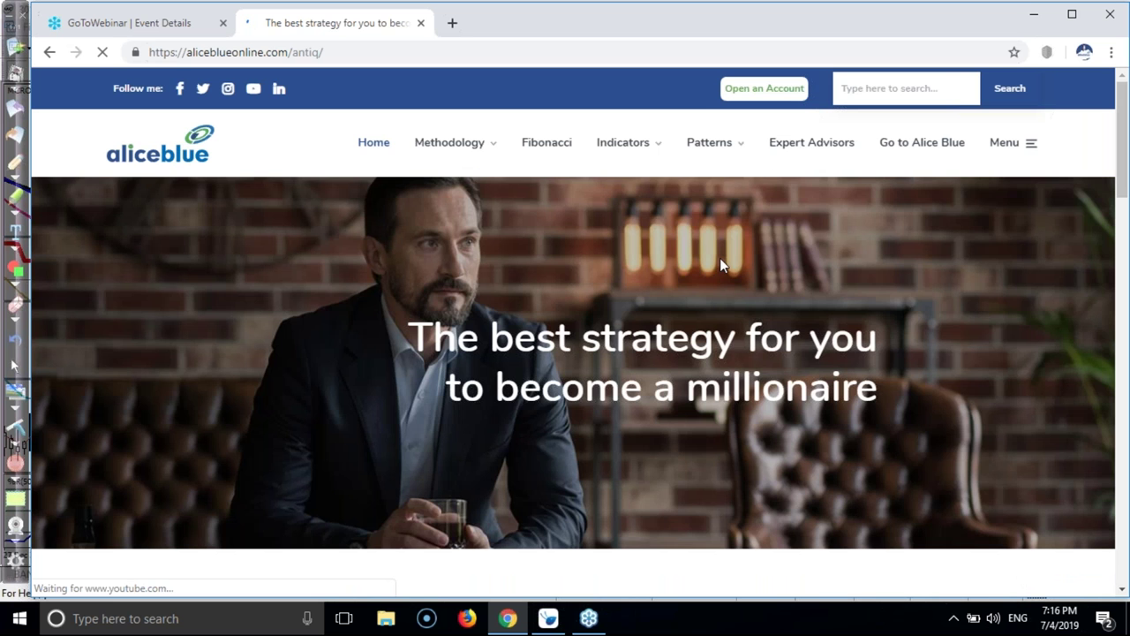
mouse_move(709, 142)
click(708, 226)
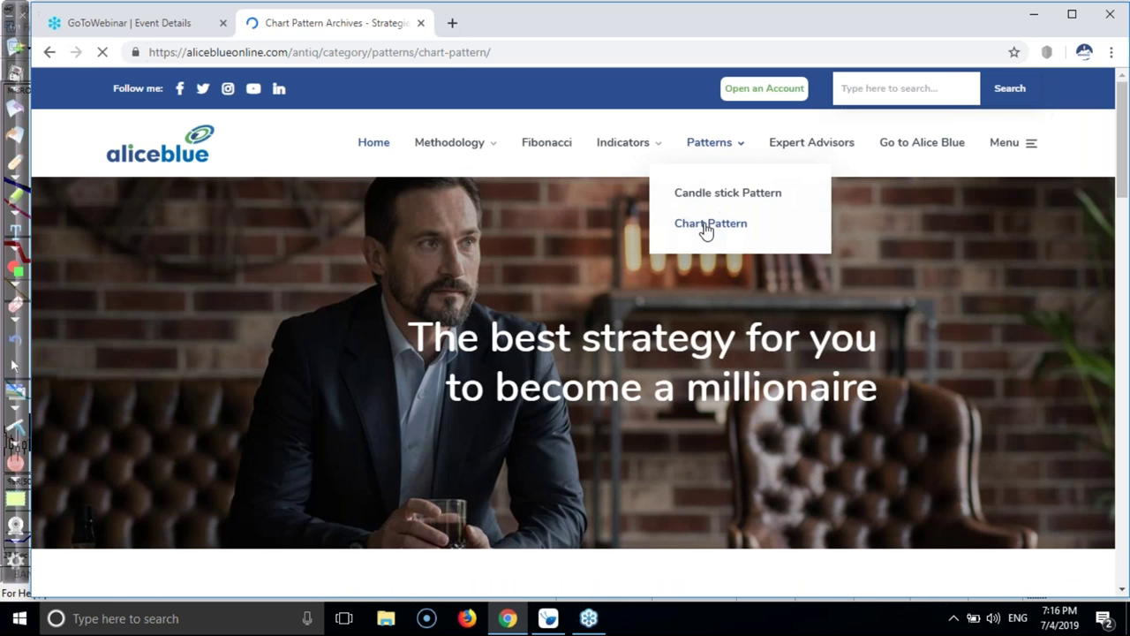
scroll(703, 229, down, 5)
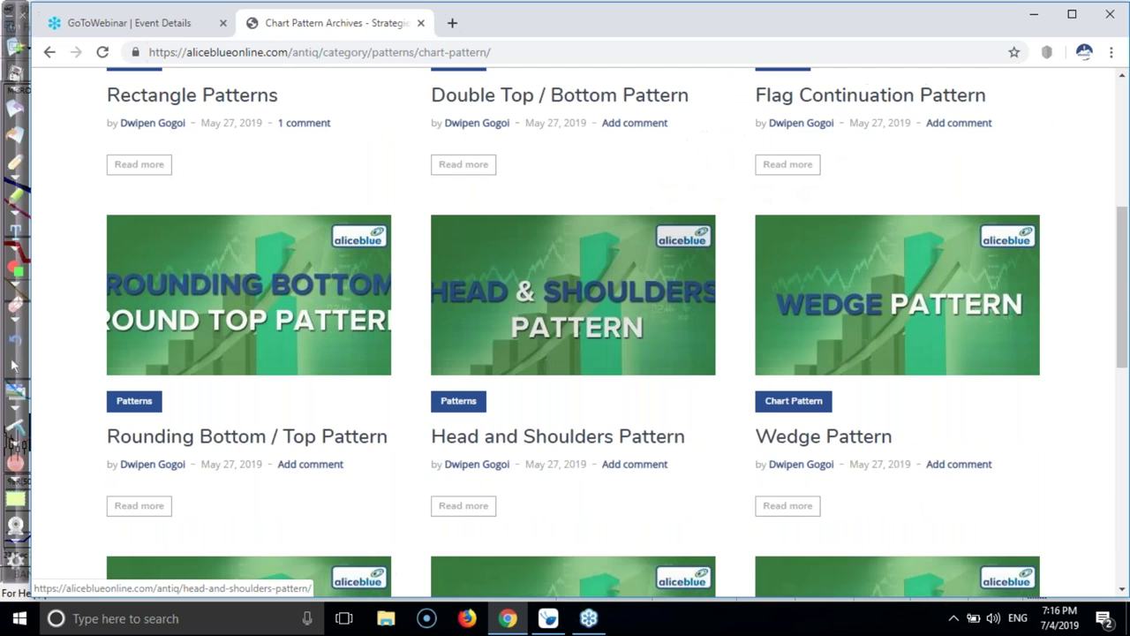
Switch back to MetaTrader, remove the Fibonacci retracement, and trace the June double bottom in red with boxed lows and a neckline.
key(alt+Tab)
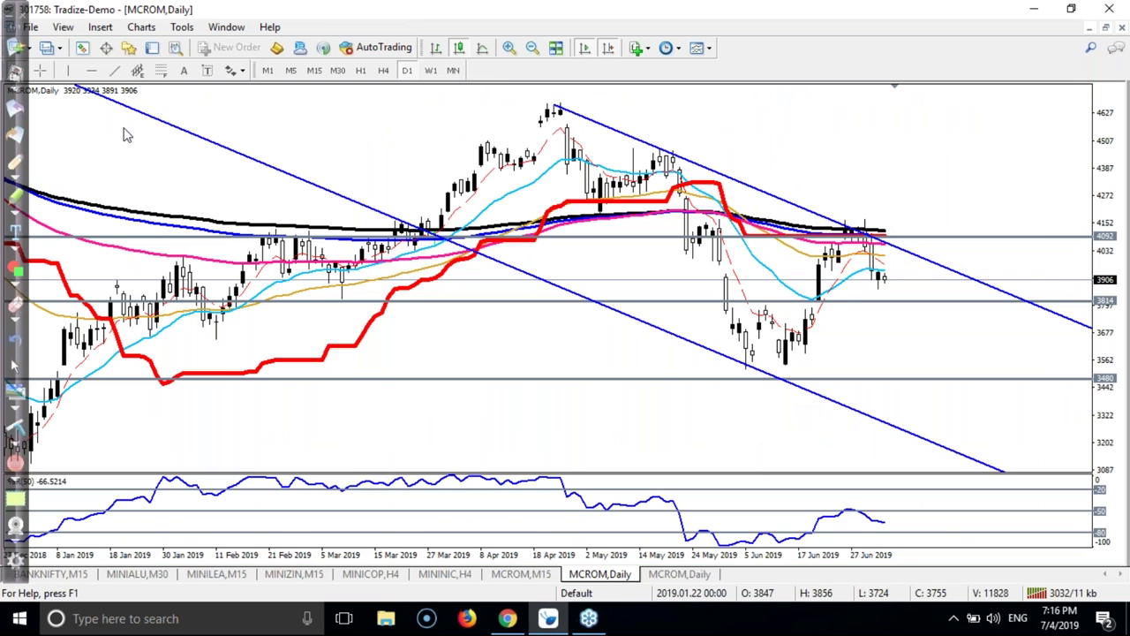
click(19, 165)
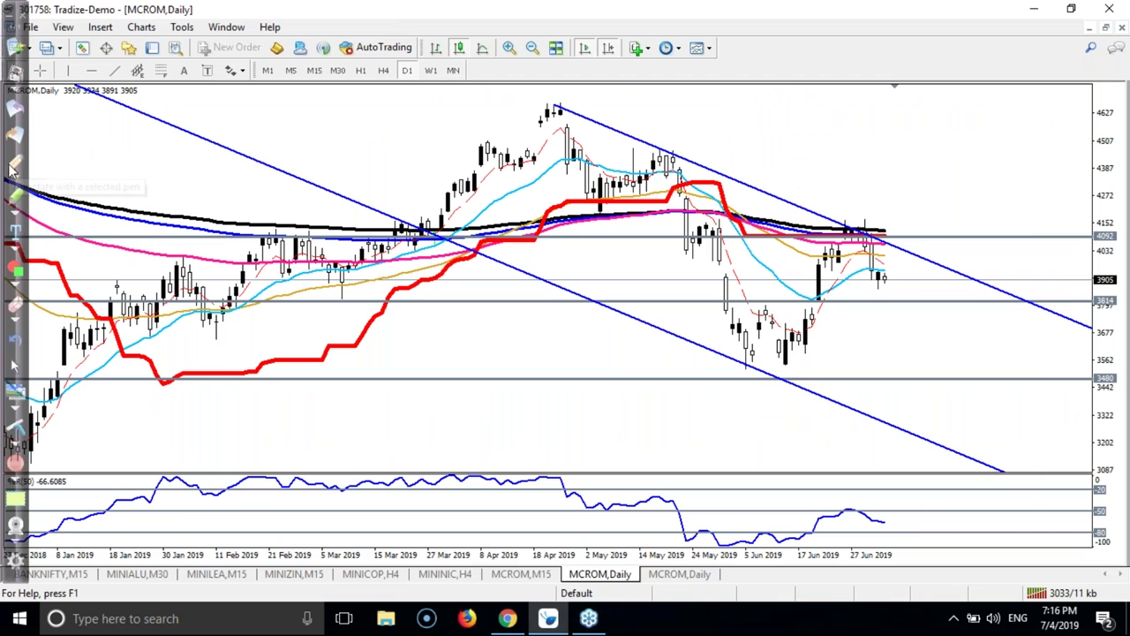
drag(714, 240, 719, 272)
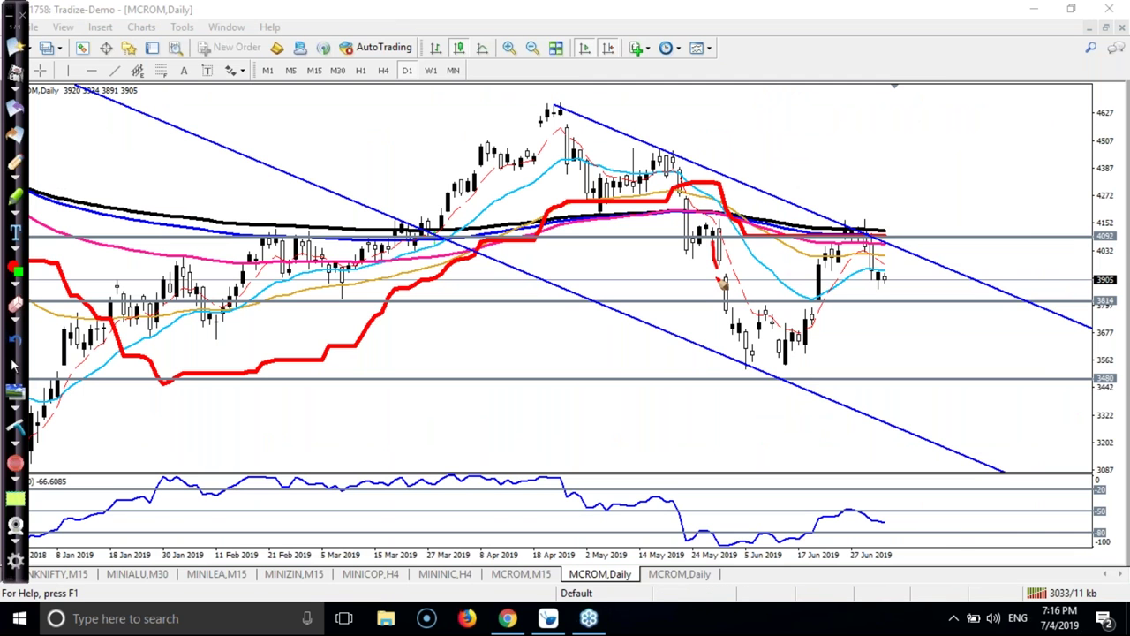
mouse_move(722, 282)
mouse_down()
mouse_move(784, 371)
mouse_move(857, 231)
mouse_up()
drag(697, 302, 904, 309)
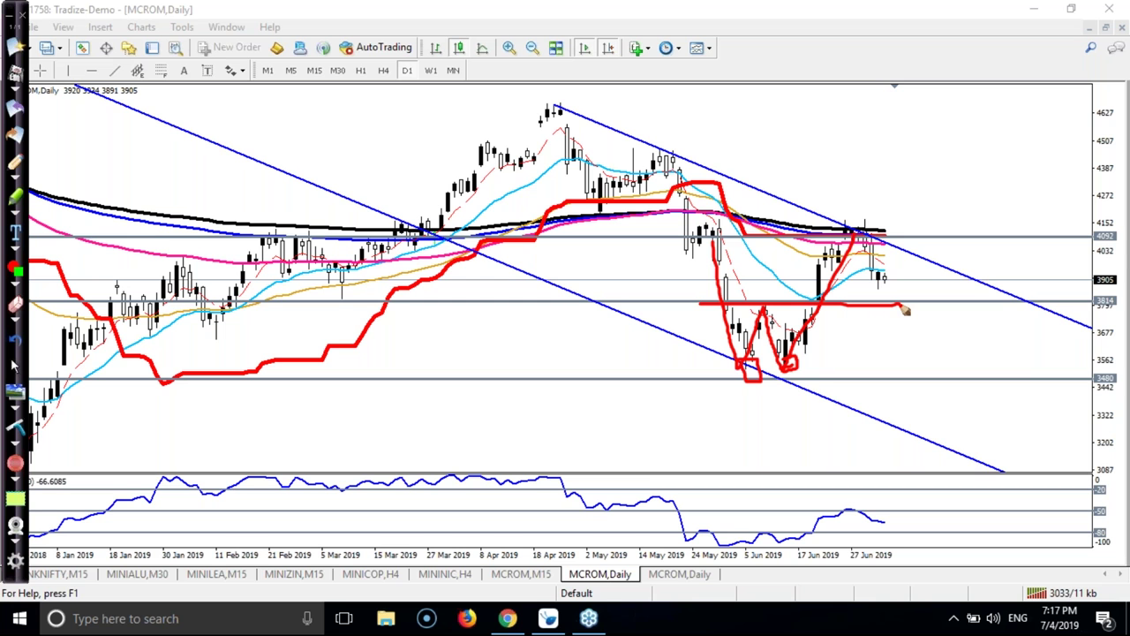
Return to Chrome and open the Double Top / Bottom Pattern article at its Double Bottom trading diagram.
click(509, 622)
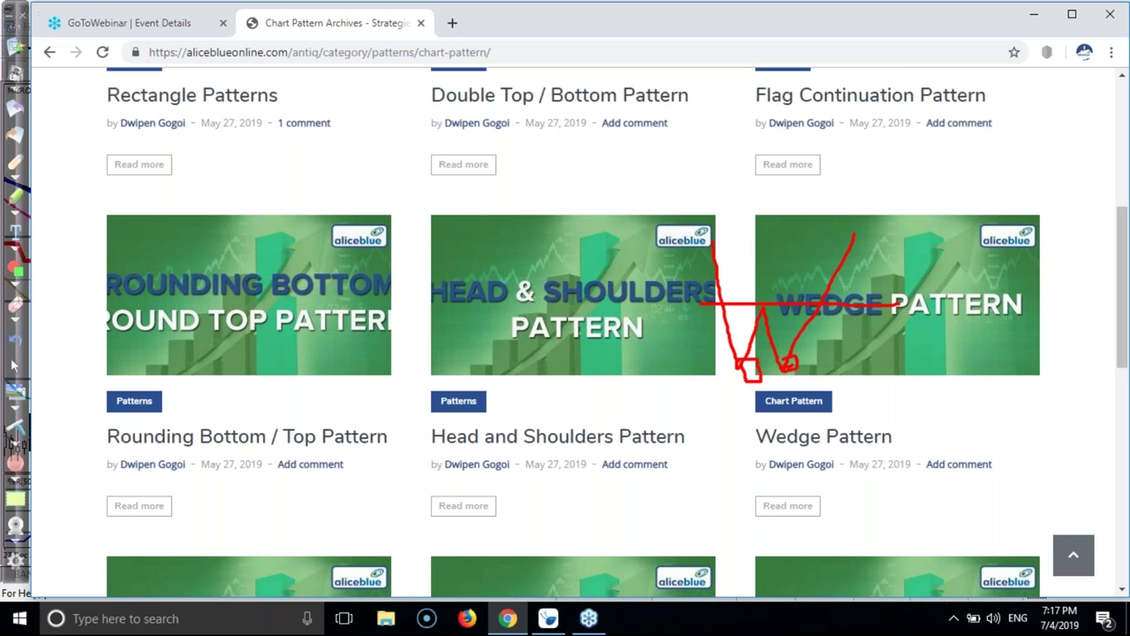
click(490, 170)
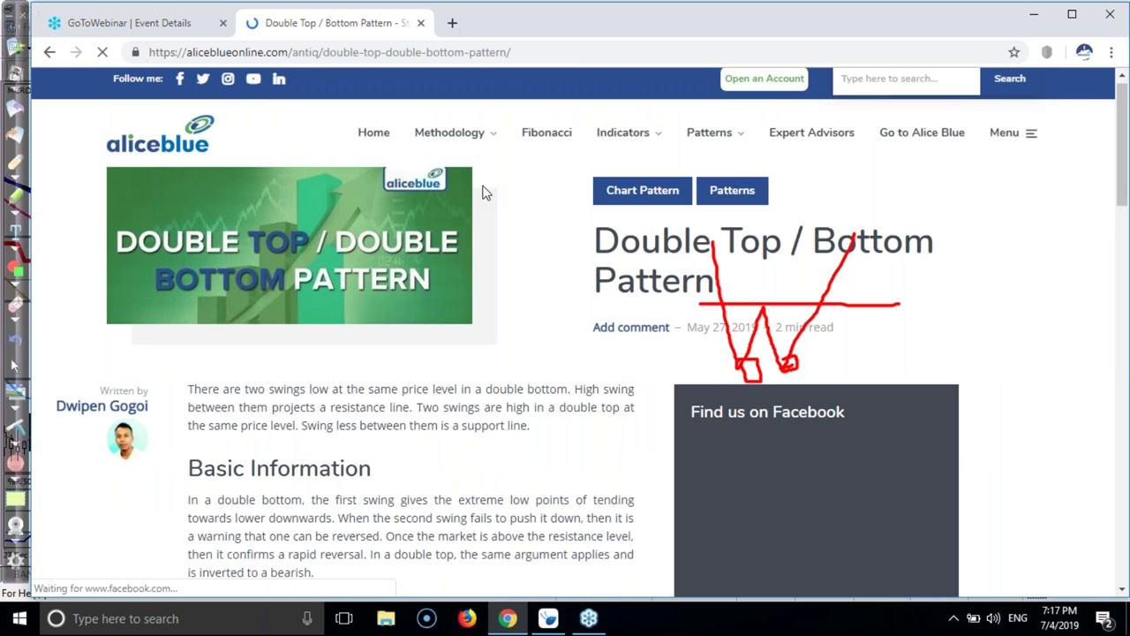
scroll(439, 411, down, 6)
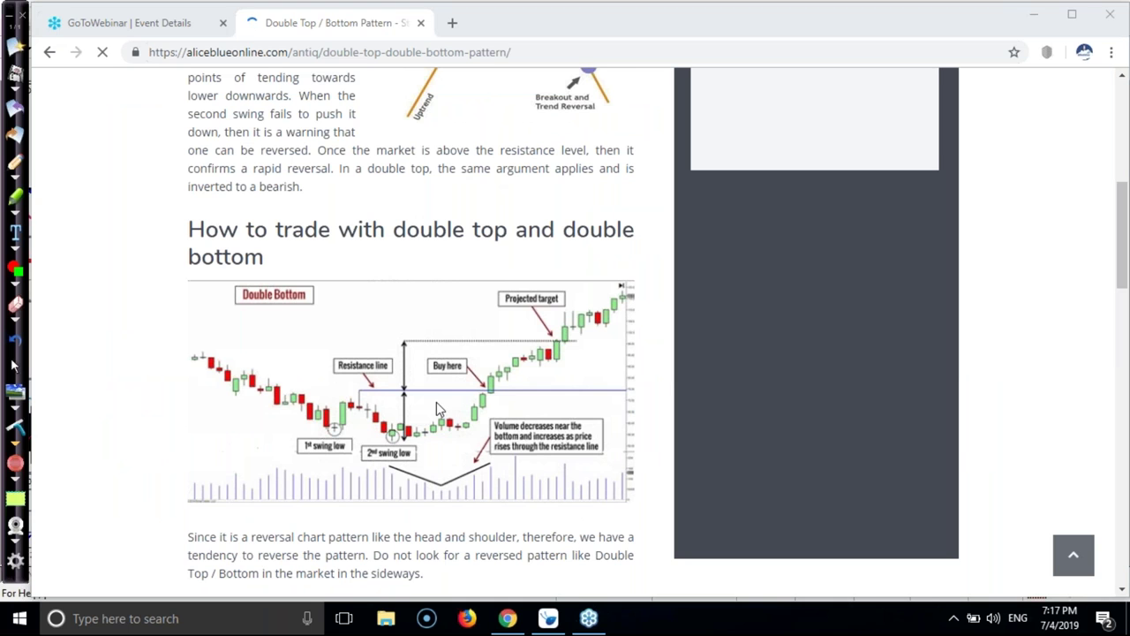
Trace the two swing lows and the breakout in red on the Double Bottom diagram, and overdraw its resistance line.
drag(285, 386, 309, 407)
mouse_move(309, 407)
mouse_down()
mouse_move(358, 395)
mouse_move(410, 455)
mouse_move(499, 376)
mouse_up()
drag(352, 389, 550, 388)
Mark the pattern's height below the resistance line and its projection above in red, extending a line to the projected target.
drag(405, 338, 405, 400)
drag(383, 345, 407, 345)
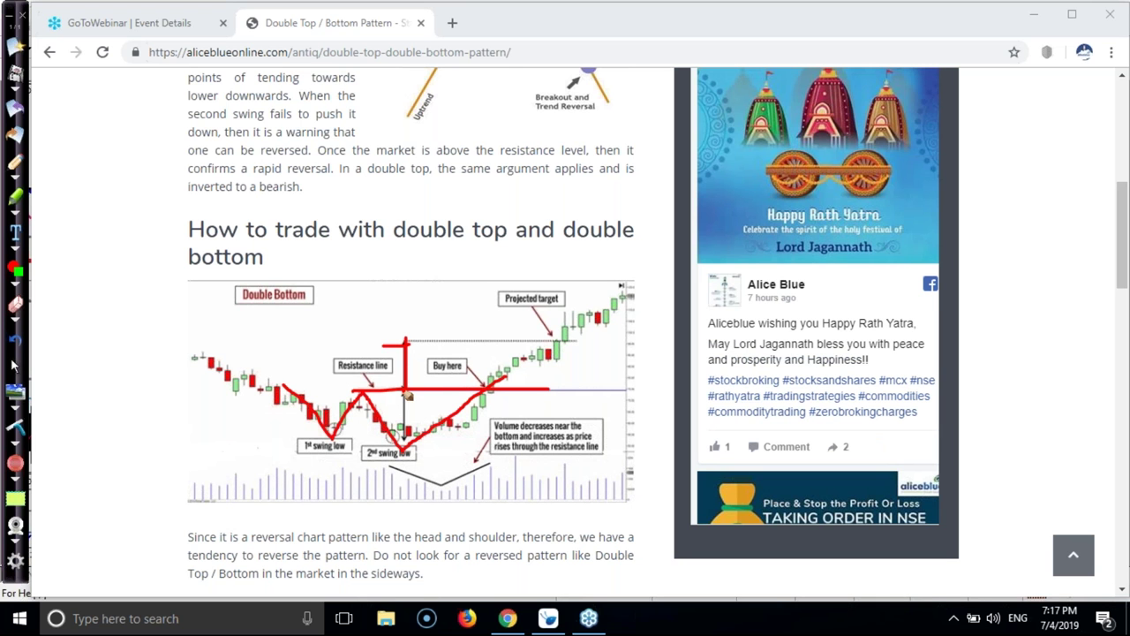
mouse_move(405, 403)
mouse_down()
mouse_move(407, 439)
mouse_move(447, 446)
mouse_up()
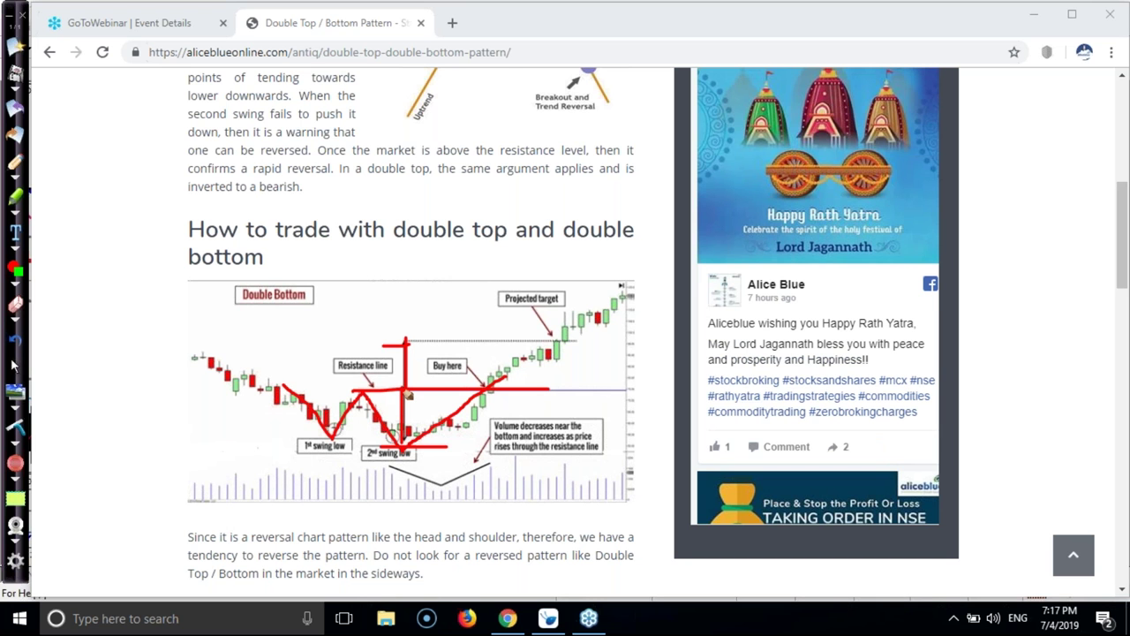
mouse_move(409, 377)
mouse_down()
mouse_move(417, 346)
mouse_move(444, 368)
mouse_move(535, 341)
mouse_move(574, 342)
mouse_up()
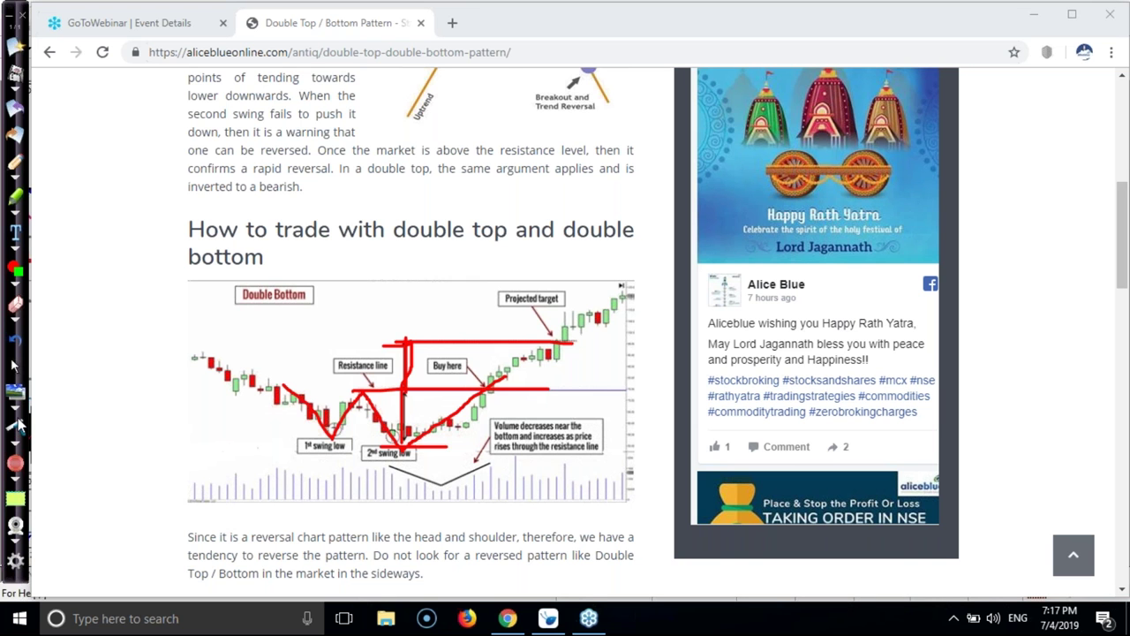
Clear the red annotations from the article's diagram, and switch back to the MCROM daily chart in MetaTrader.
click(18, 426)
click(13, 369)
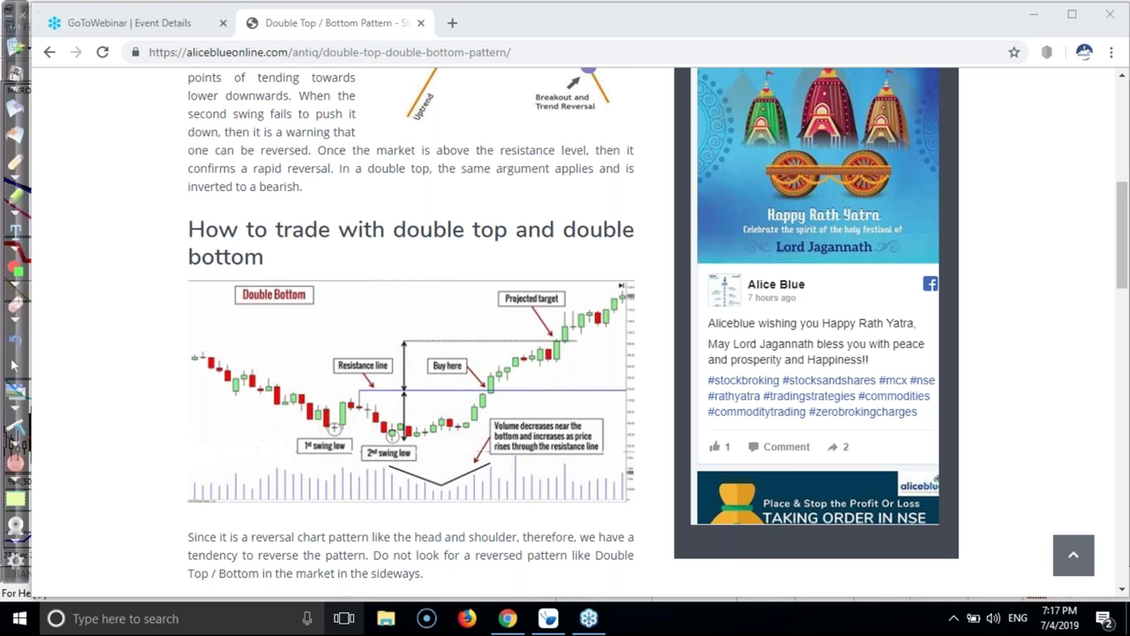
click(542, 621)
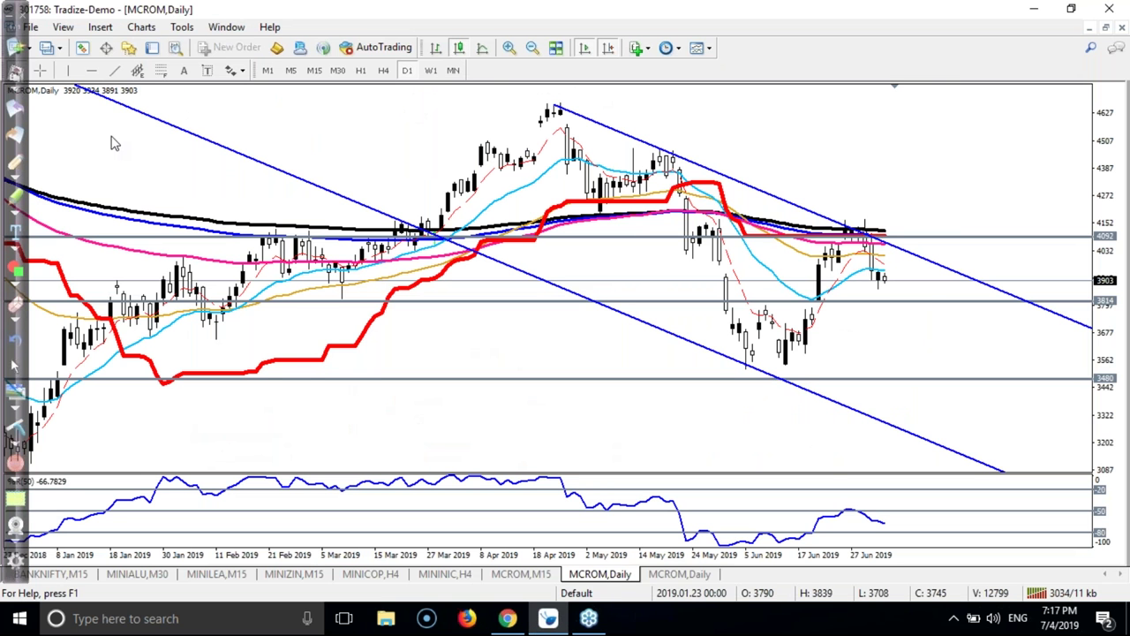
Trace the June double bottom, its neckline and the breakout in red on the daily chart, and leave annotation mode.
drag(753, 300, 783, 373)
mouse_move(718, 306)
mouse_down()
mouse_move(837, 258)
mouse_move(839, 231)
mouse_up()
drag(821, 307, 782, 371)
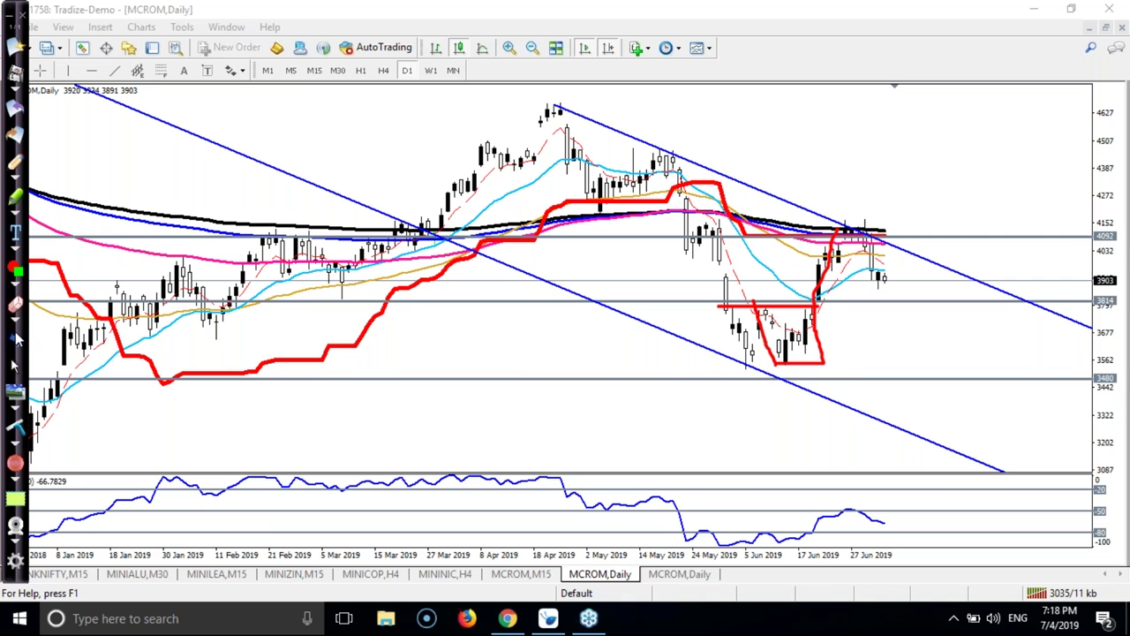
click(14, 364)
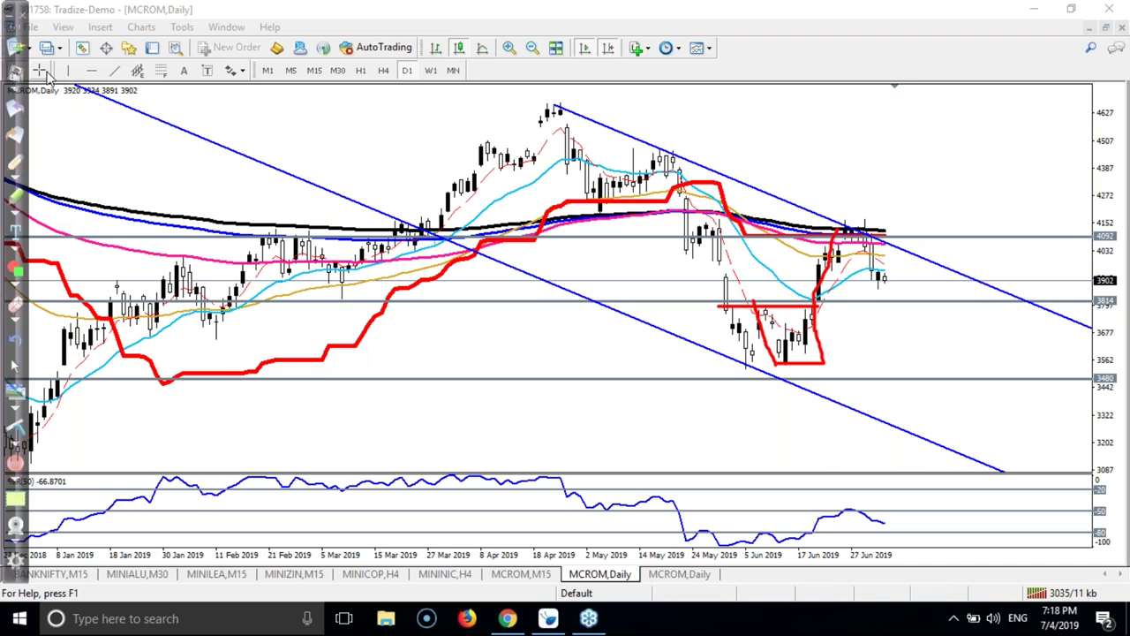
Measure the double bottom's height from the June low to the neckline with the crosshair, and project that distance above the neckline.
middle_click(800, 304)
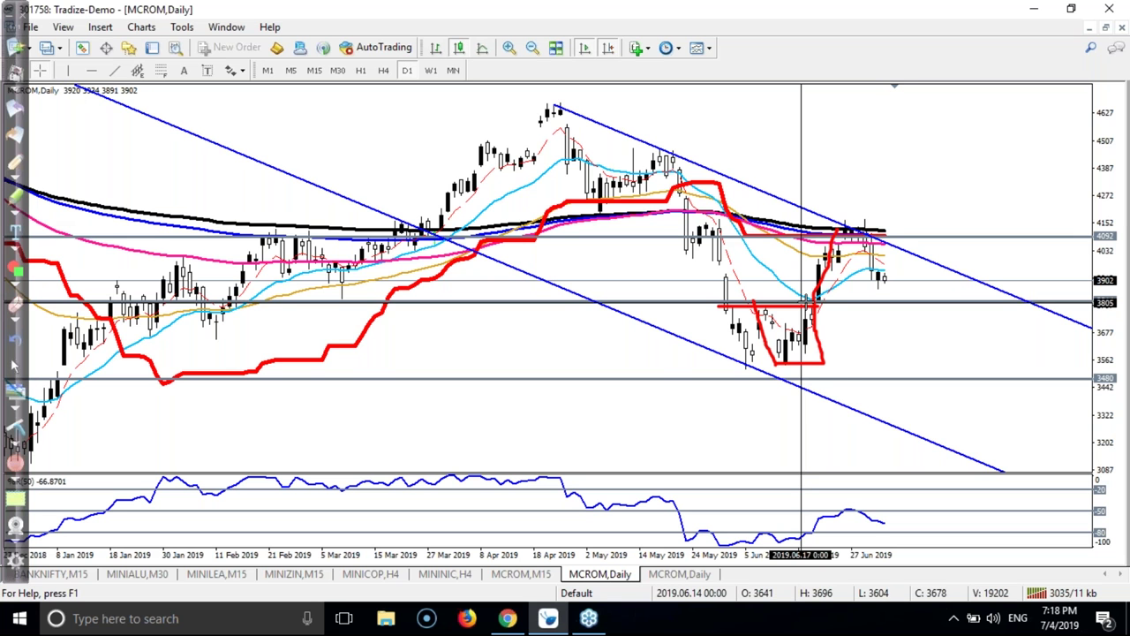
drag(799, 367, 828, 302)
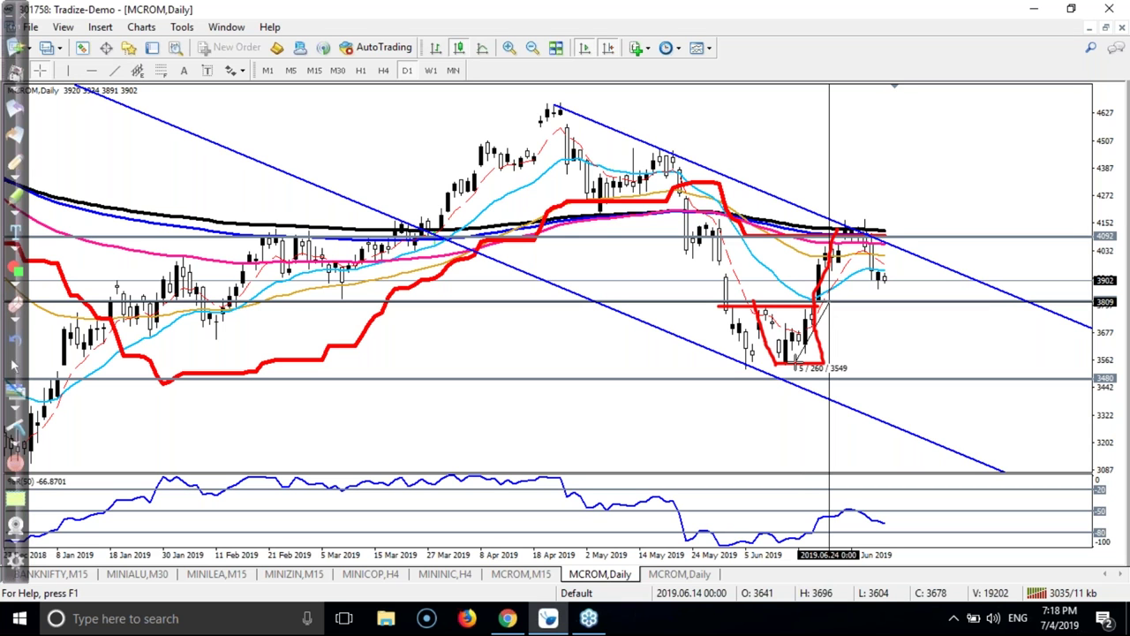
drag(800, 367, 839, 253)
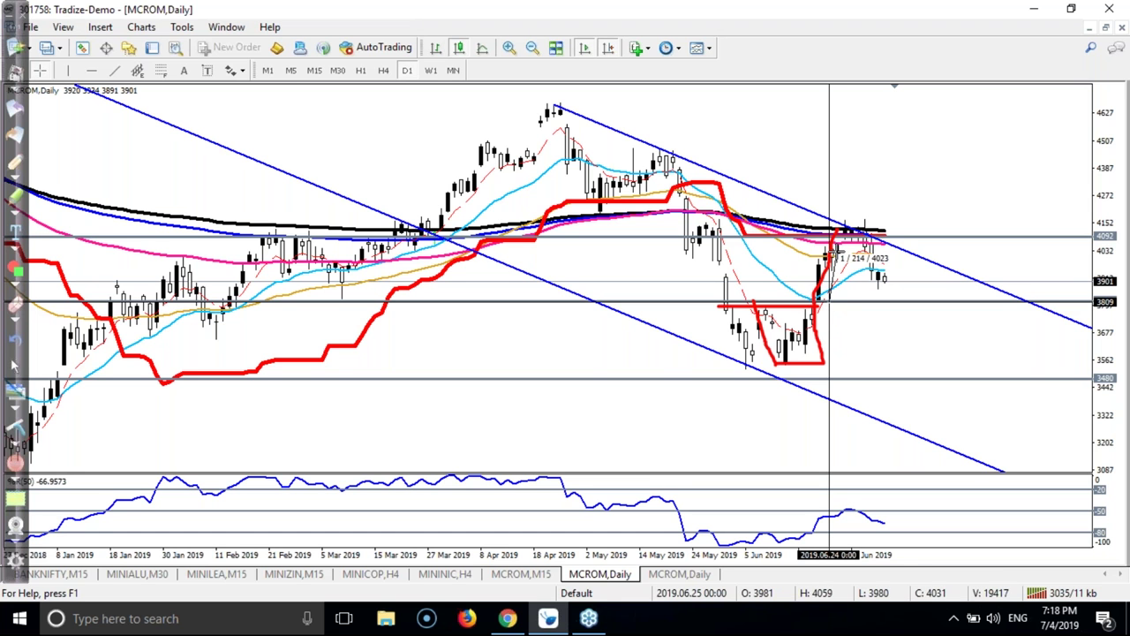
drag(839, 252, 885, 240)
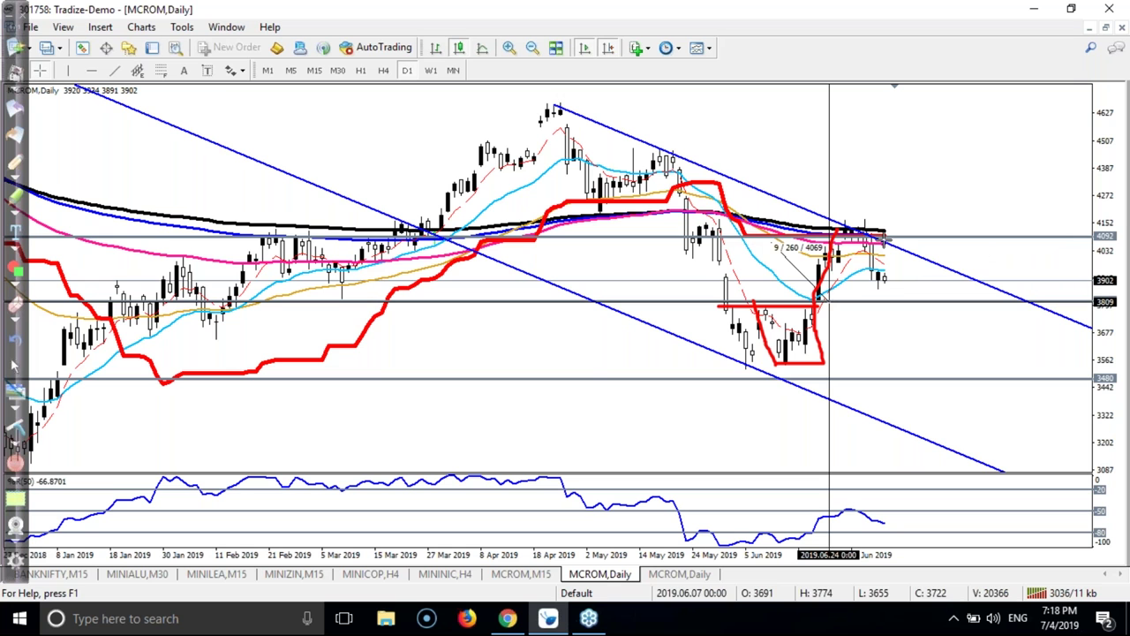
drag(886, 240, 920, 241)
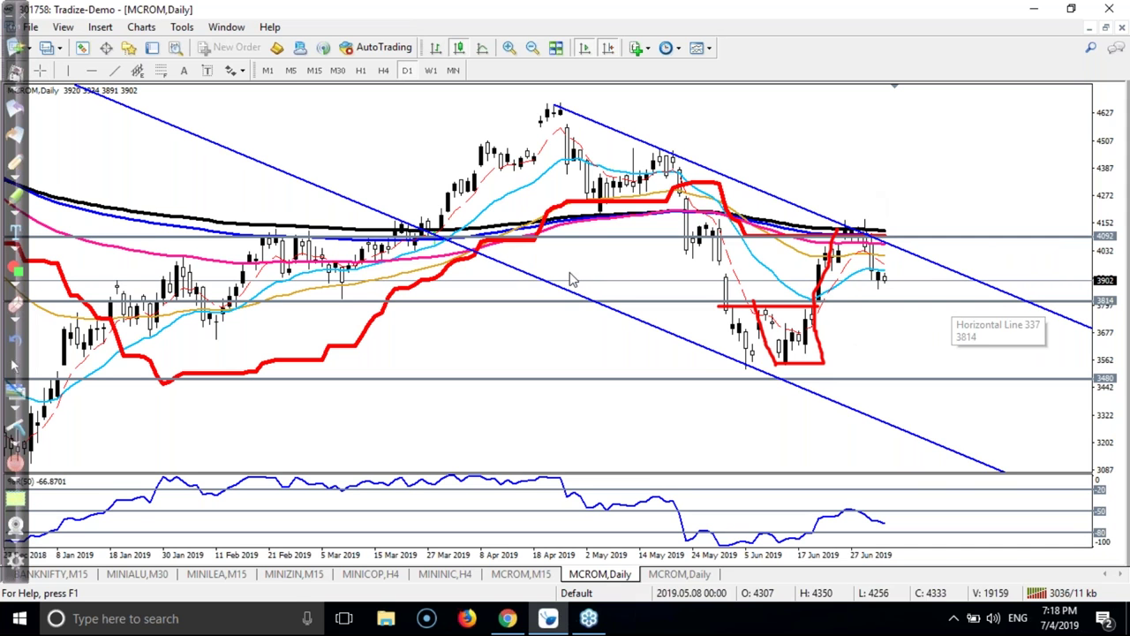
Switch to the GoToWebinar event page in Chrome, clear the red annotations, and highlight the "Trading Strategies," agenda line.
click(507, 618)
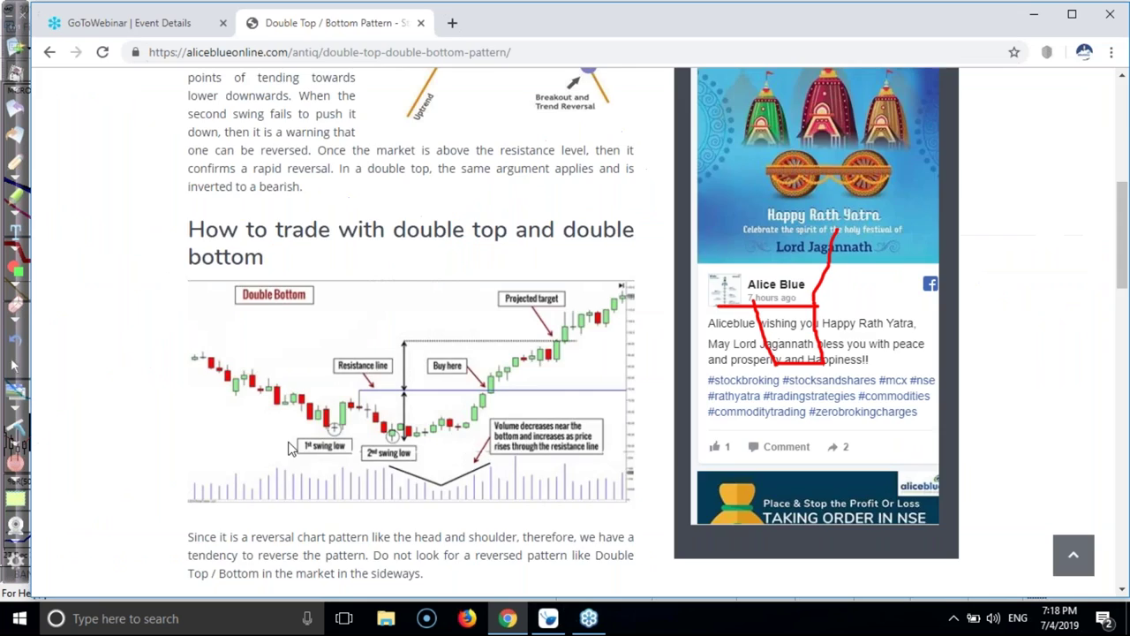
click(133, 22)
drag(231, 455, 117, 454)
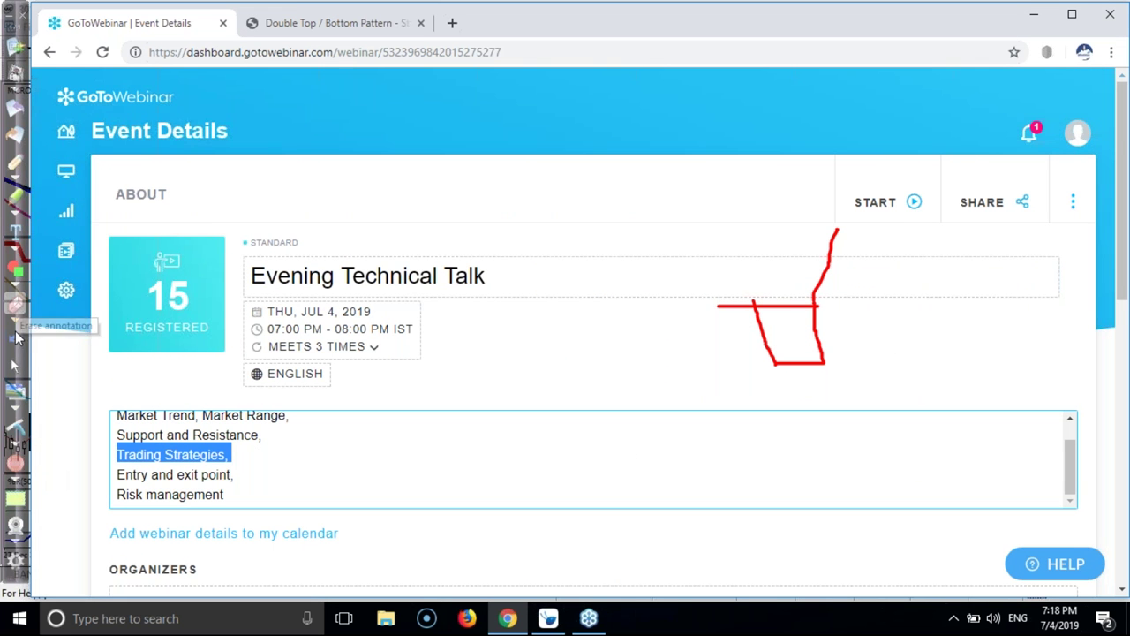
click(16, 429)
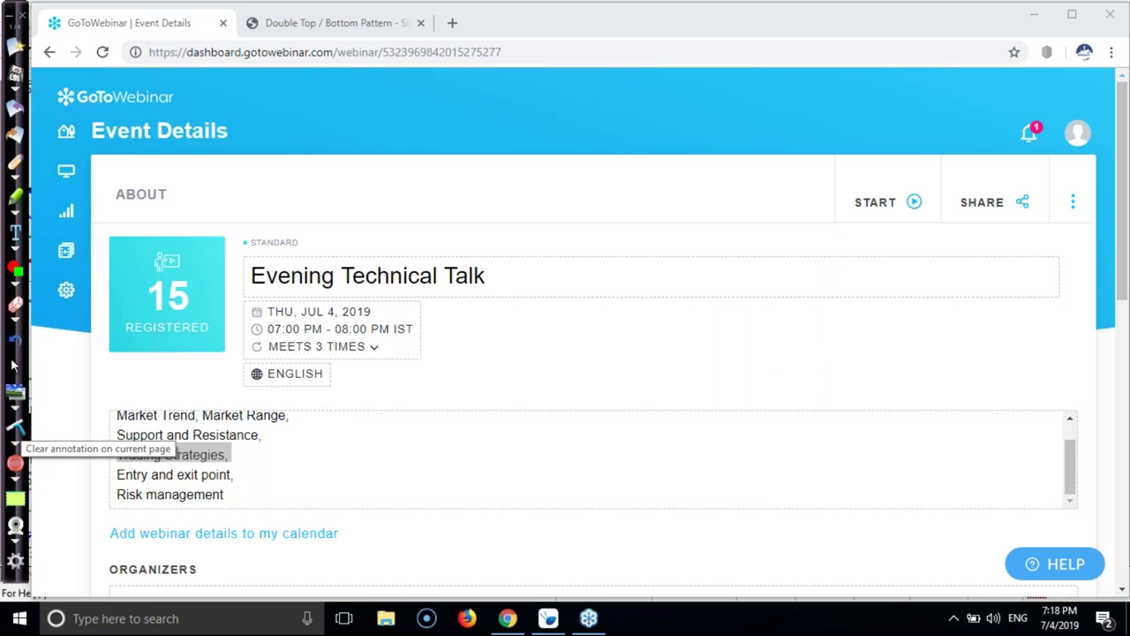
click(320, 492)
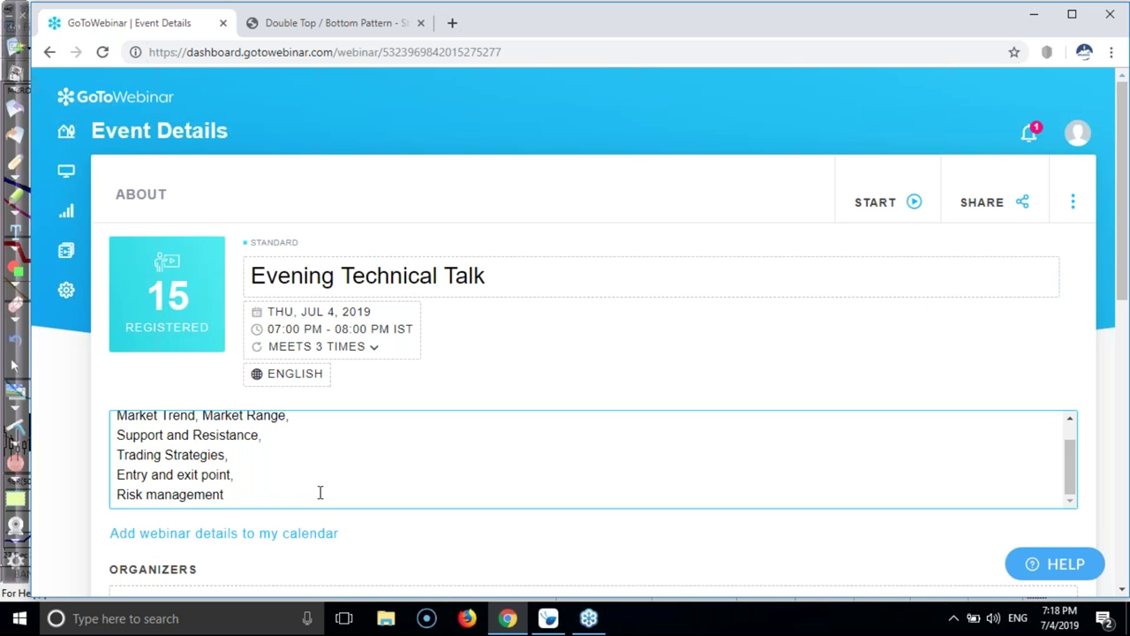
drag(241, 459, 106, 457)
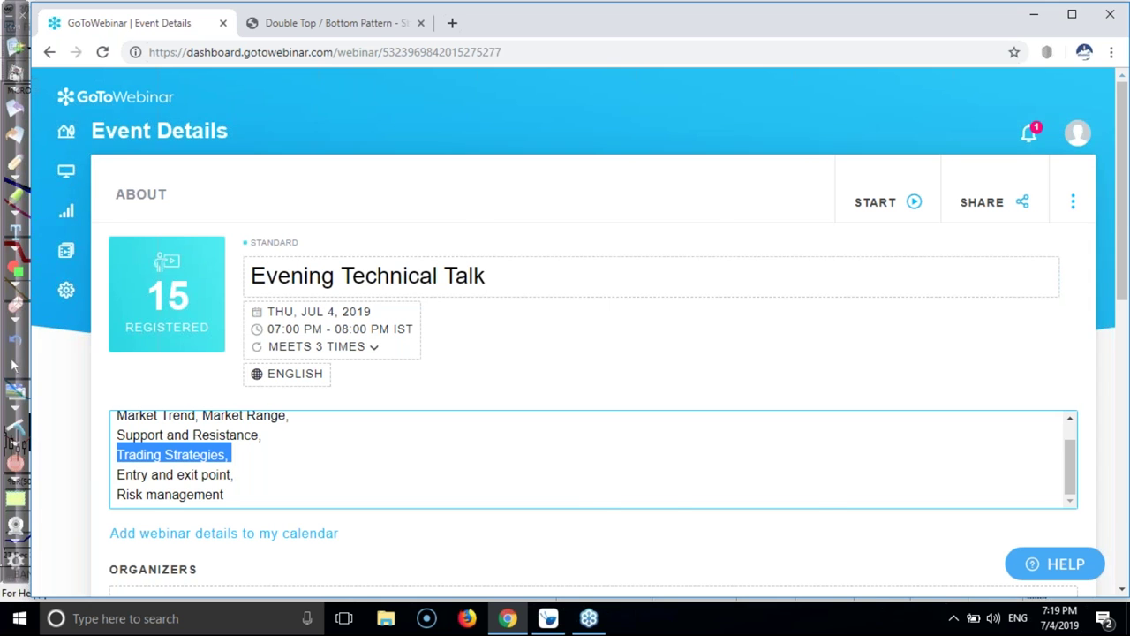
Return to the MCROM daily chart in MetaTrader and add a horizontal line at 4484.
click(548, 618)
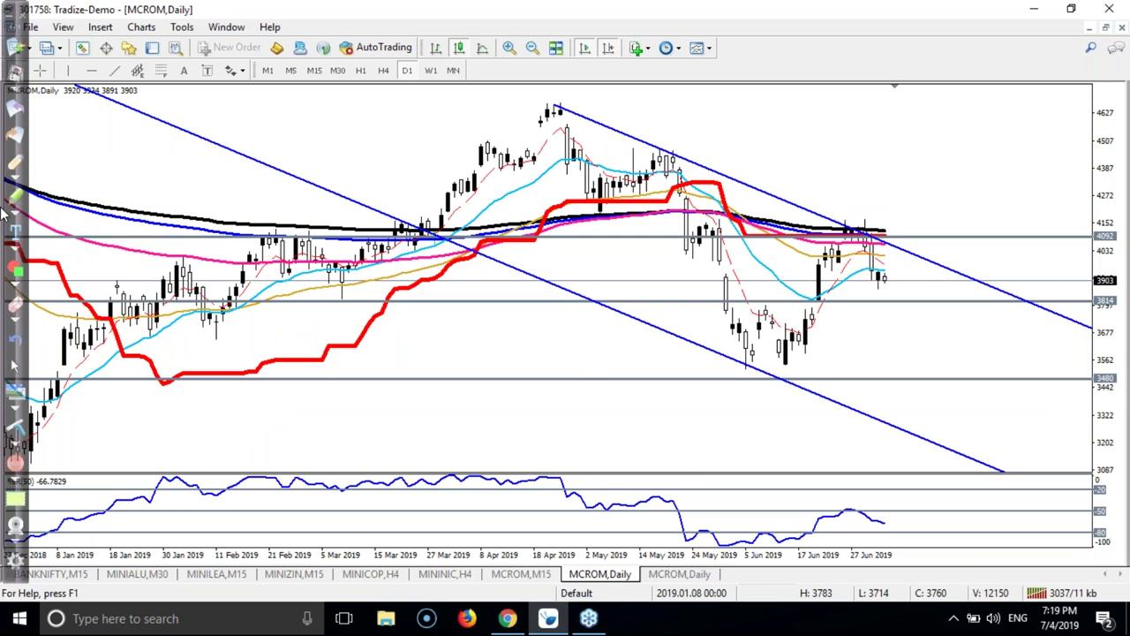
click(90, 70)
click(449, 157)
drag(448, 166, 450, 173)
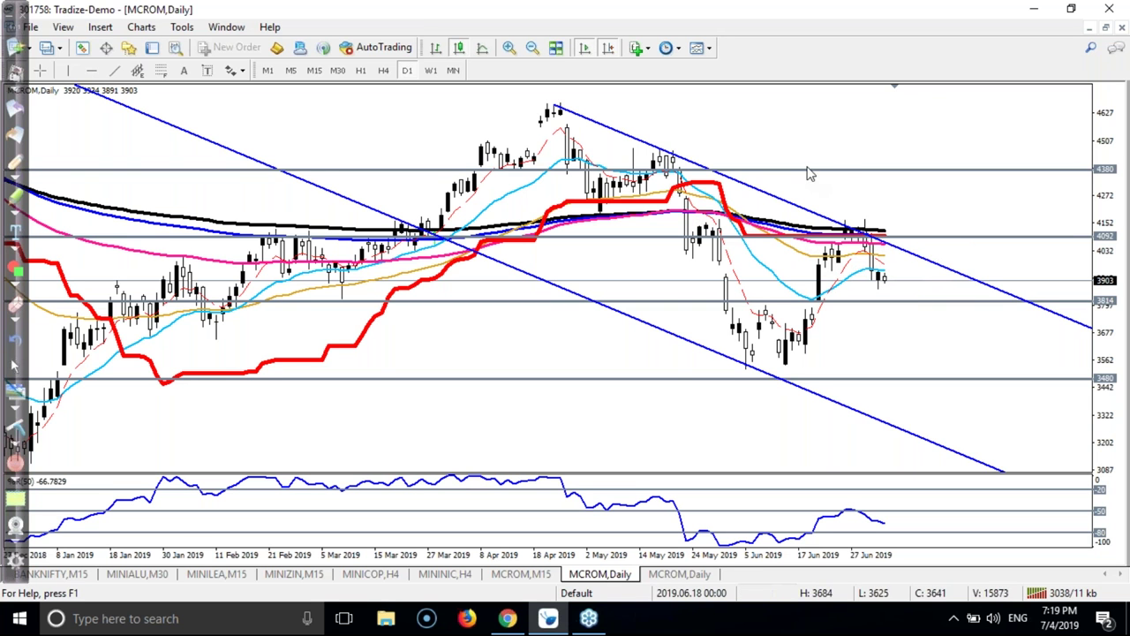
drag(830, 168, 859, 147)
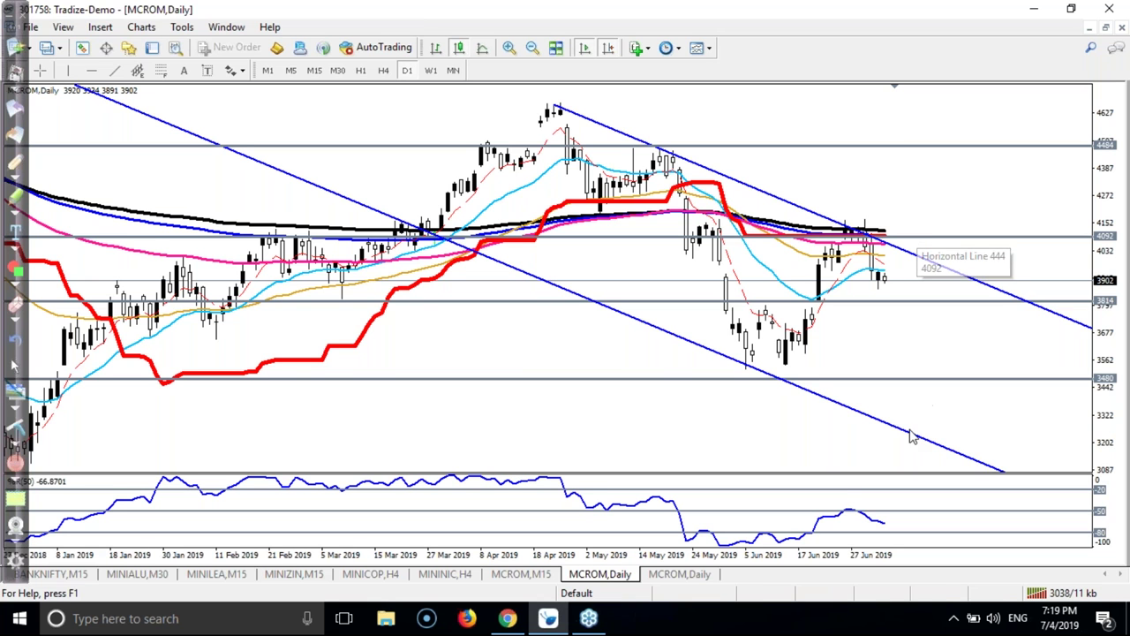
click(844, 602)
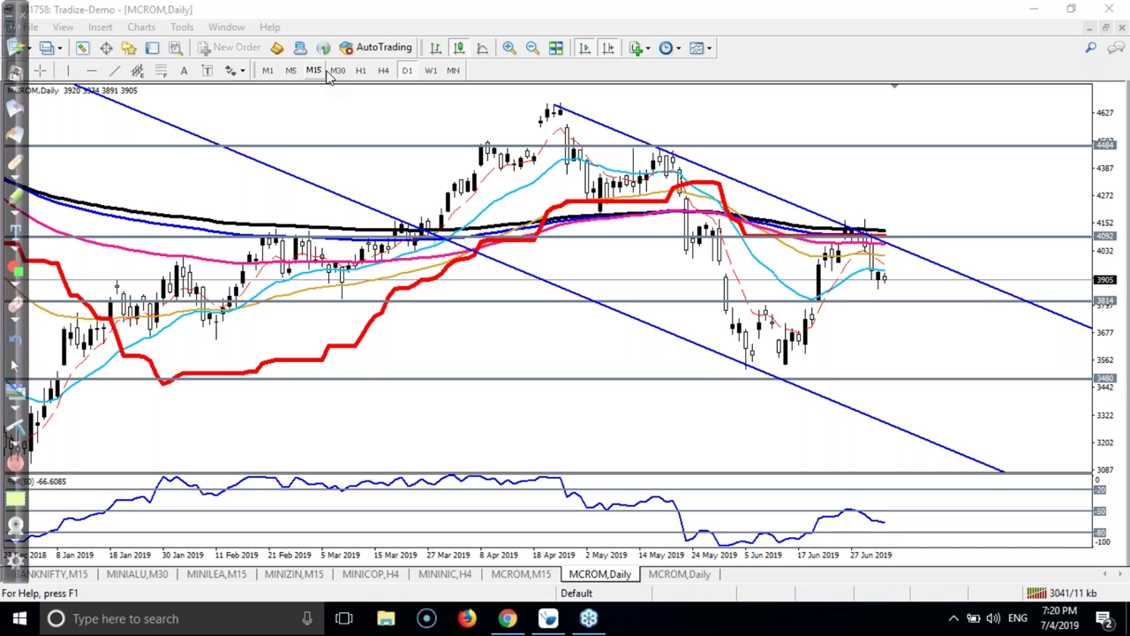
Switch the MCROM chart to the 15-minute timeframe, zoomed out and rescaled so the 4092 and 3814 lines are in view.
click(314, 71)
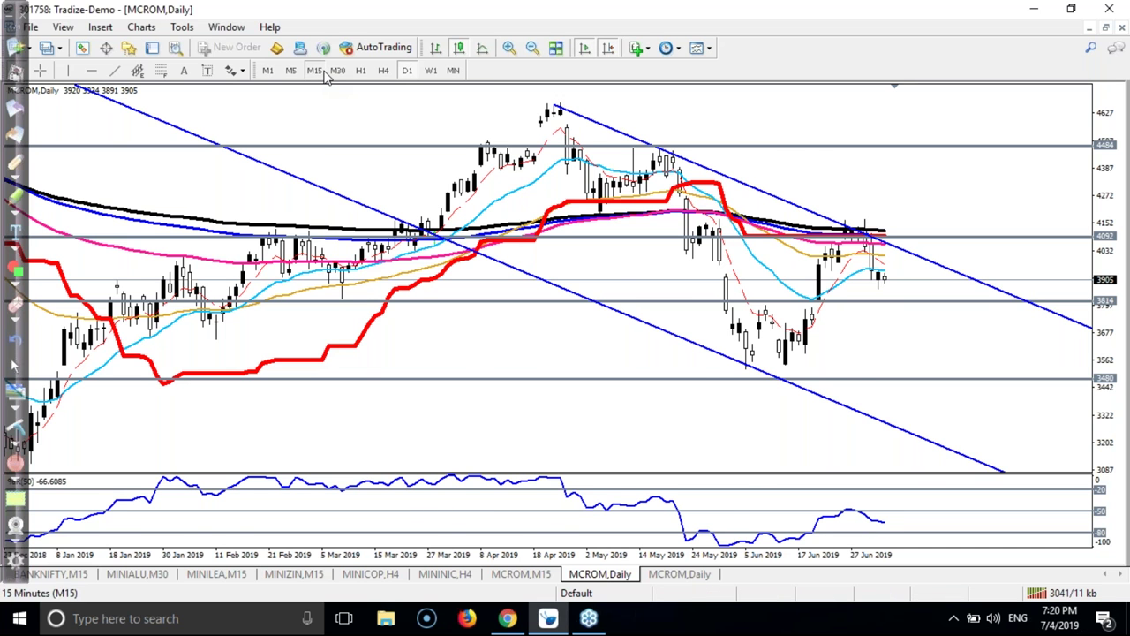
click(535, 48)
drag(1108, 322, 1102, 393)
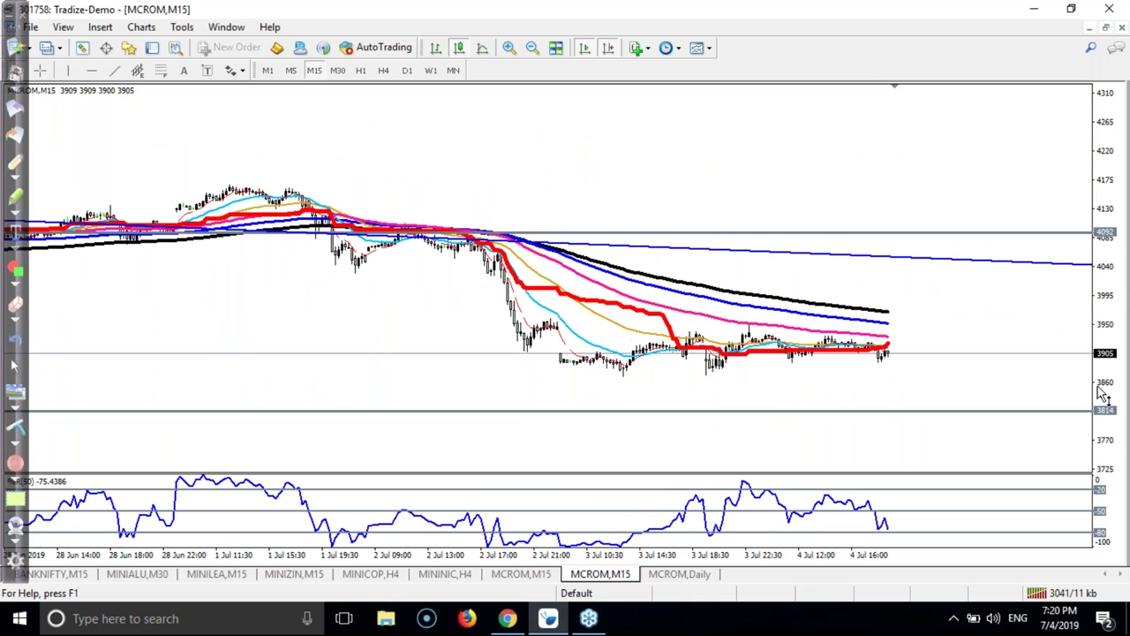
drag(1102, 393, 1109, 349)
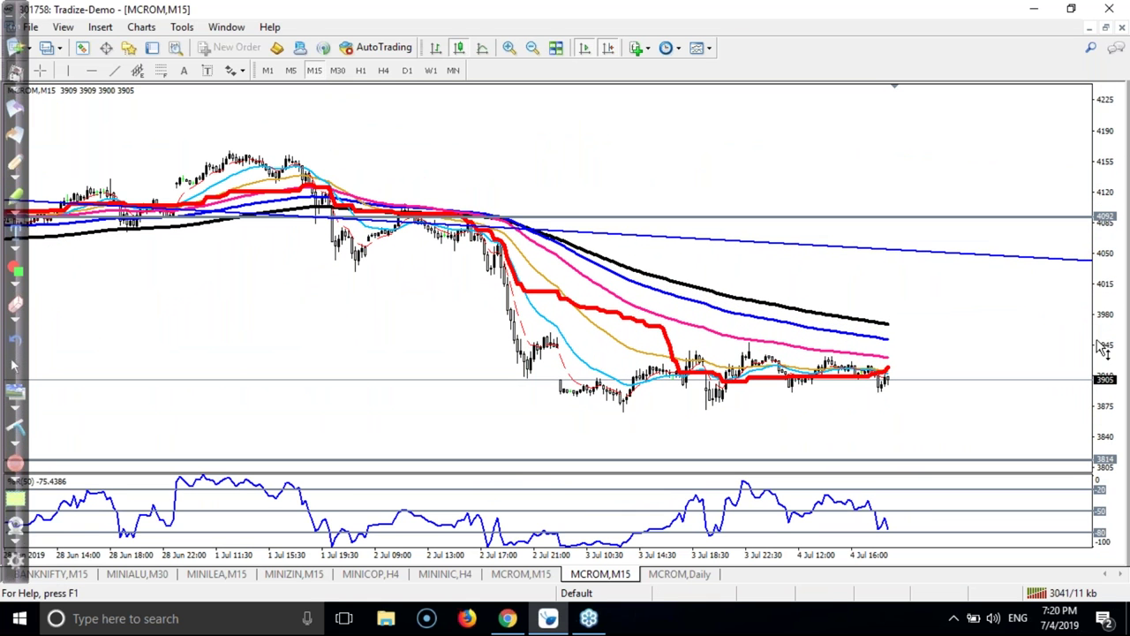
Delete the descending channel on the daily chart, and return to the 15-minute timeframe with the price axis rescaled around 3814.
click(405, 70)
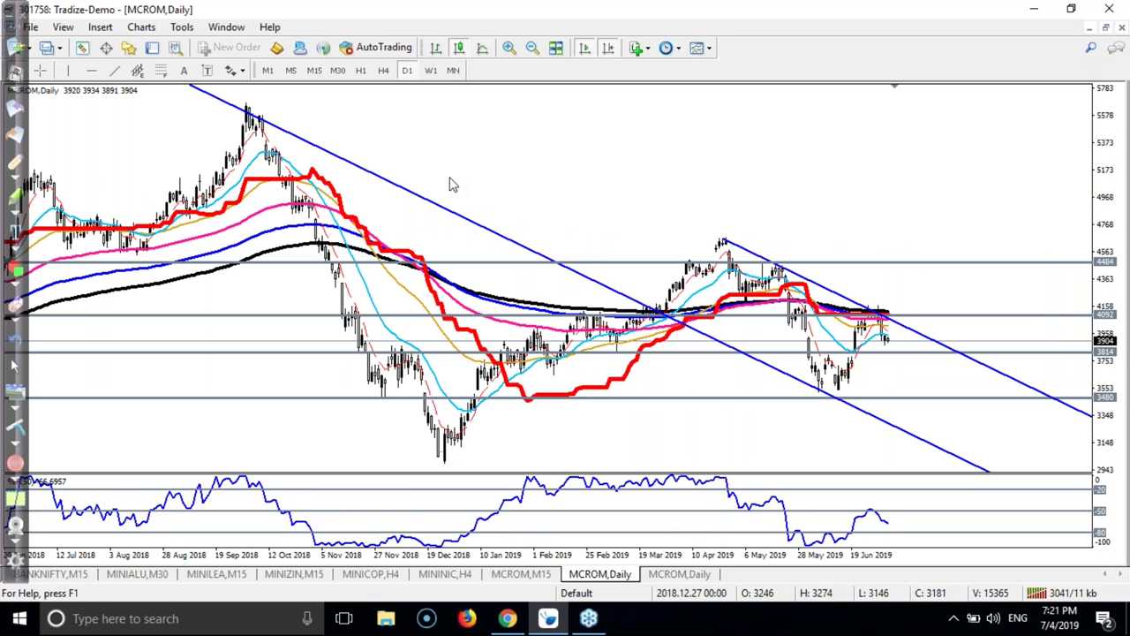
double_click(738, 249)
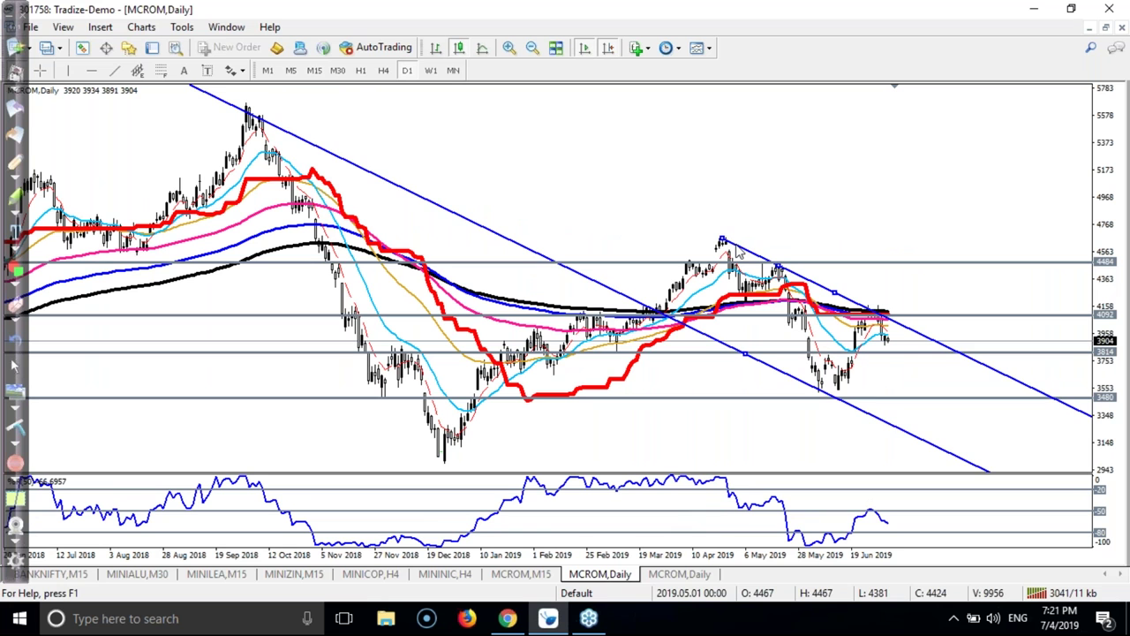
key(Delete)
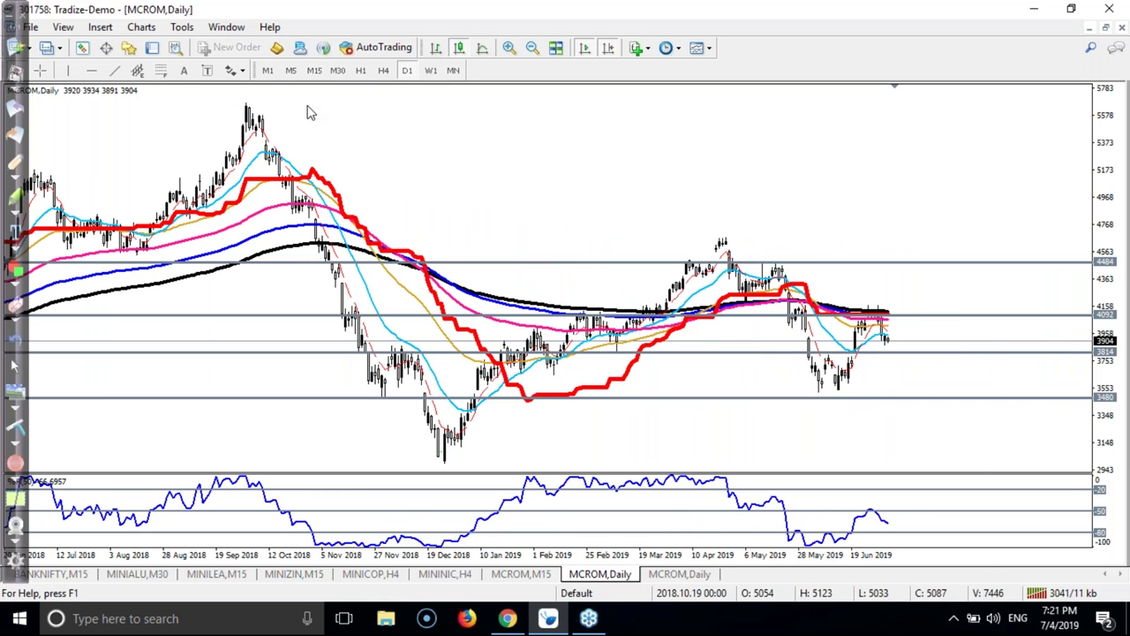
click(313, 70)
drag(1108, 340, 1111, 377)
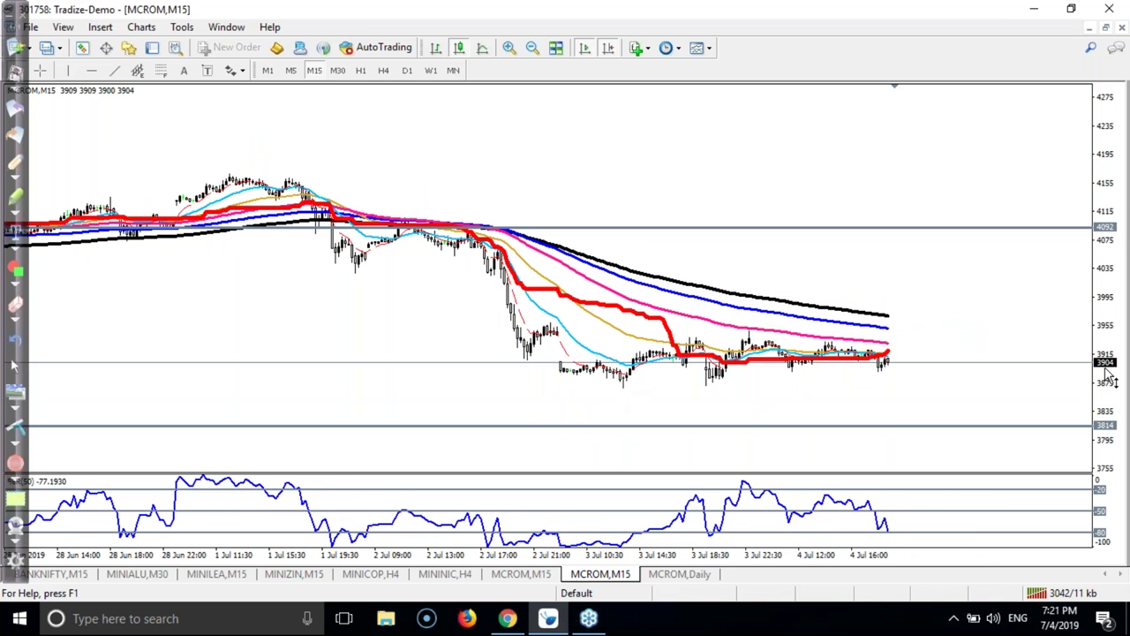
Circle the 3814 level in red and draw two gently rising lines along the lows and highs of the recent range.
click(9, 188)
drag(1096, 410, 1103, 441)
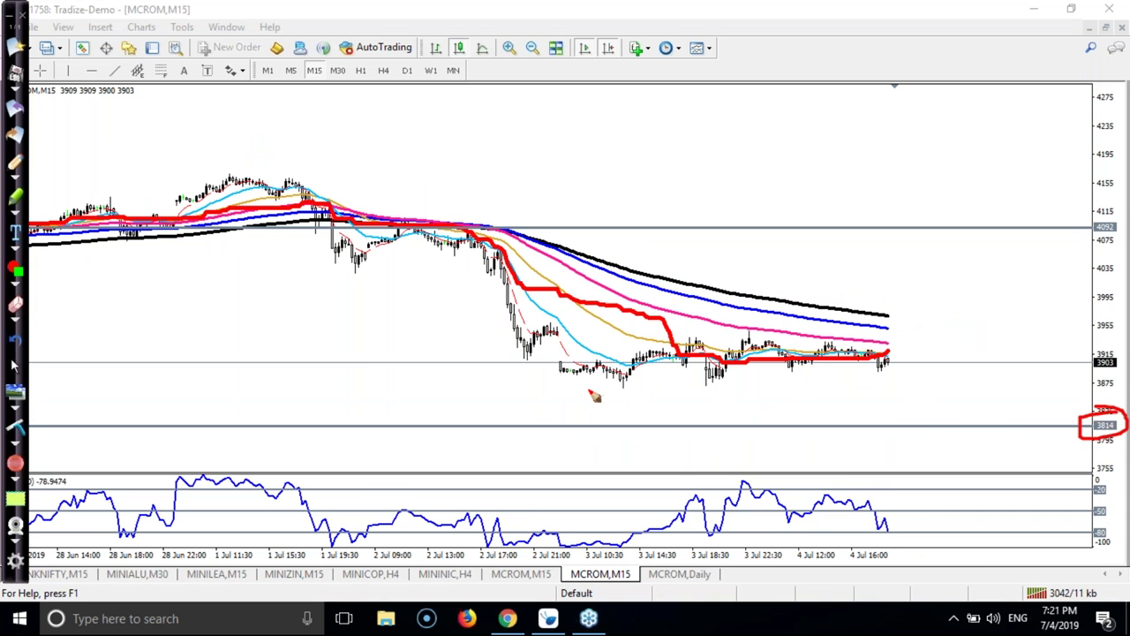
drag(588, 390, 616, 390)
drag(581, 394, 992, 379)
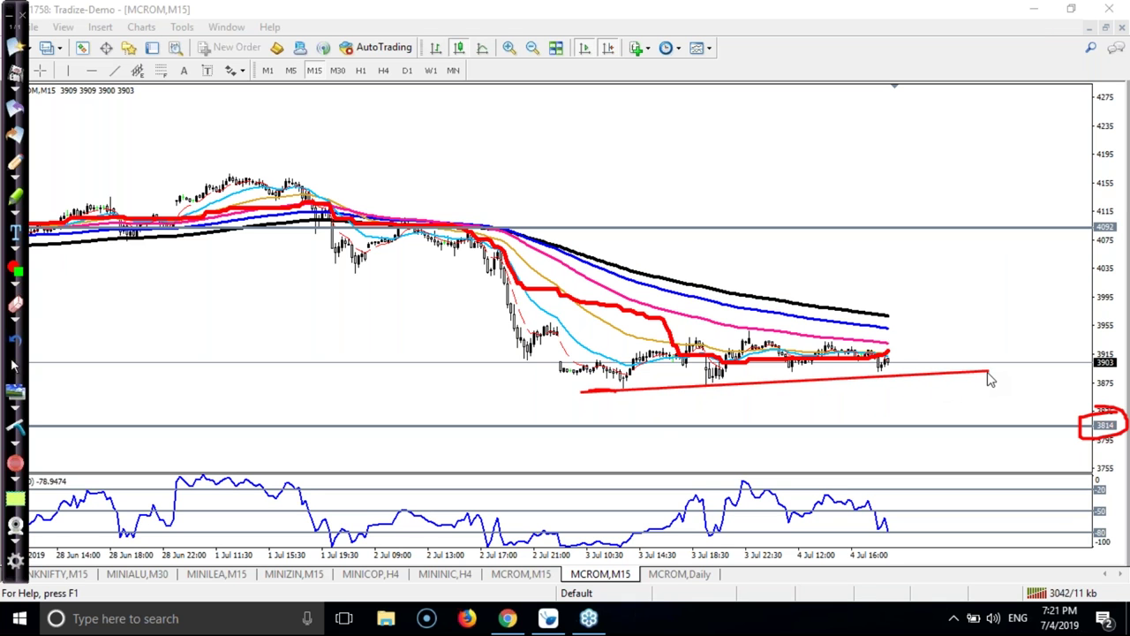
mouse_move(558, 343)
mouse_down()
mouse_move(782, 343)
mouse_move(929, 327)
mouse_up()
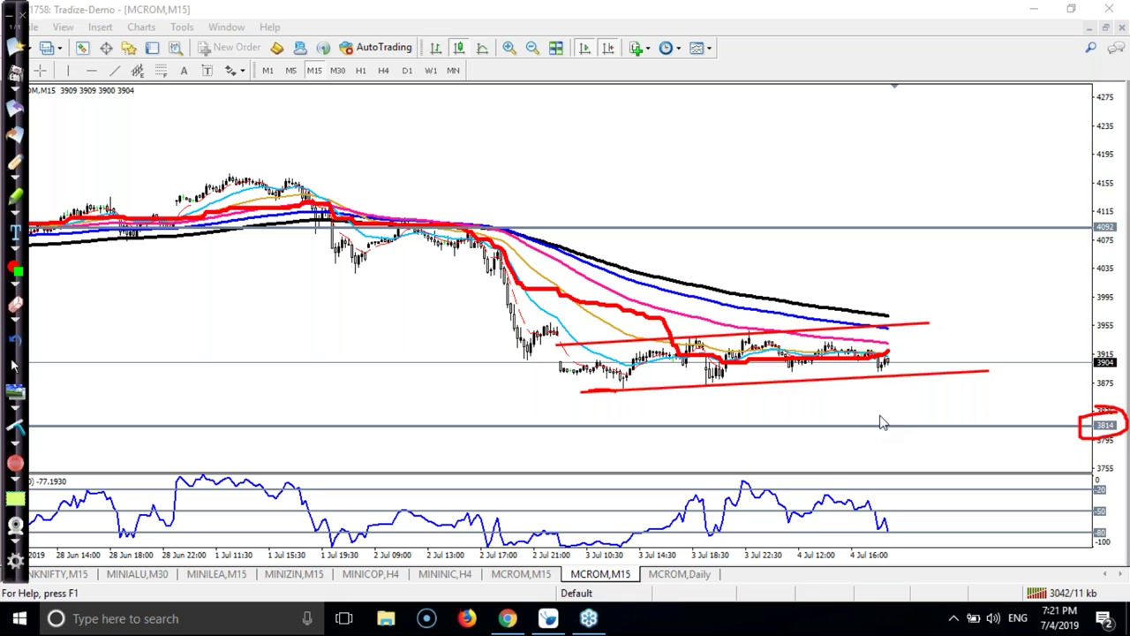
Trace the price swings between the two channel lines in red, and handwrite "MA C" with further shorthand notes above the candles.
click(15, 161)
mouse_move(556, 340)
mouse_down()
mouse_move(618, 397)
mouse_move(697, 337)
mouse_move(714, 385)
mouse_move(732, 358)
mouse_move(893, 326)
mouse_up()
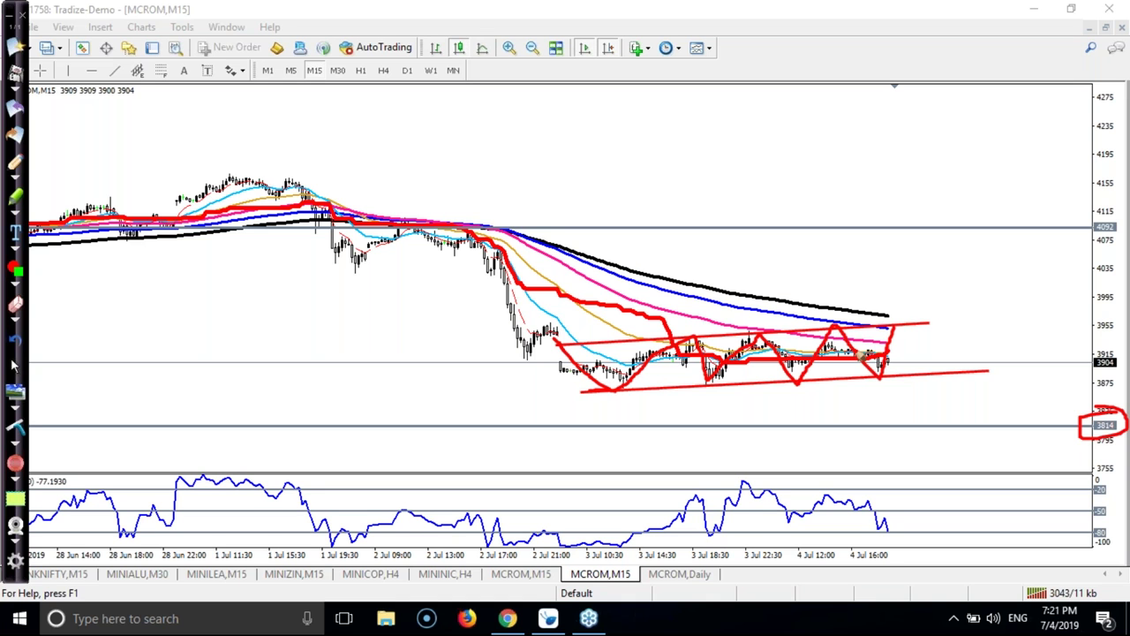
mouse_move(335, 123)
mouse_down()
mouse_move(377, 121)
mouse_move(377, 146)
mouse_move(416, 146)
mouse_move(370, 196)
mouse_move(383, 166)
mouse_move(385, 189)
mouse_move(400, 178)
mouse_move(436, 189)
mouse_move(427, 200)
mouse_move(478, 163)
mouse_up()
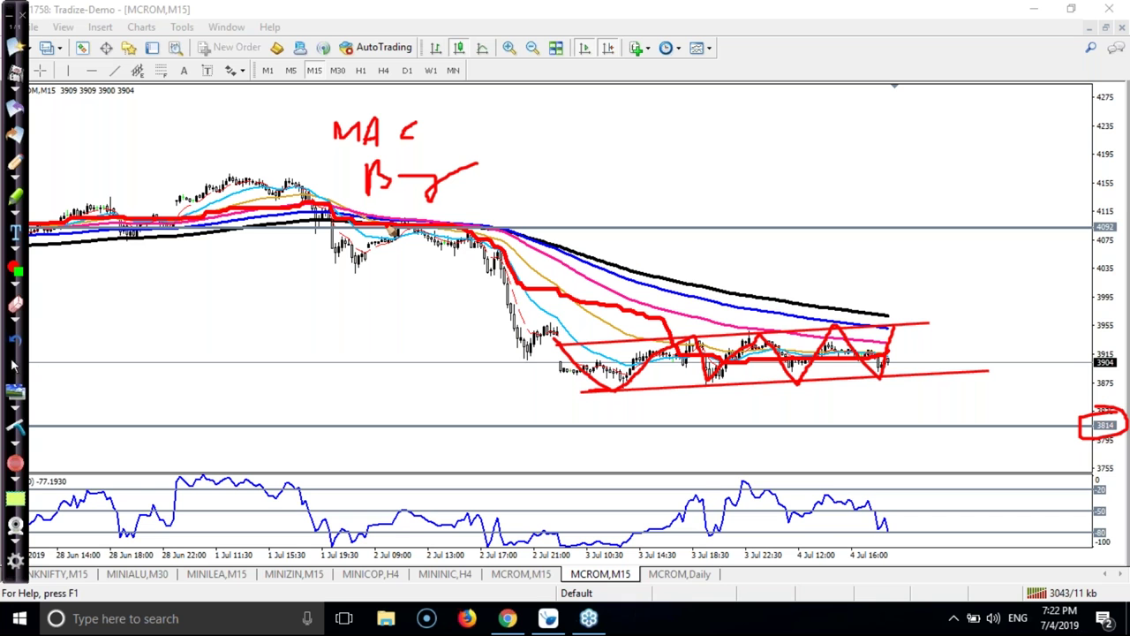
mouse_move(391, 231)
mouse_down()
mouse_move(402, 228)
mouse_move(407, 260)
mouse_up()
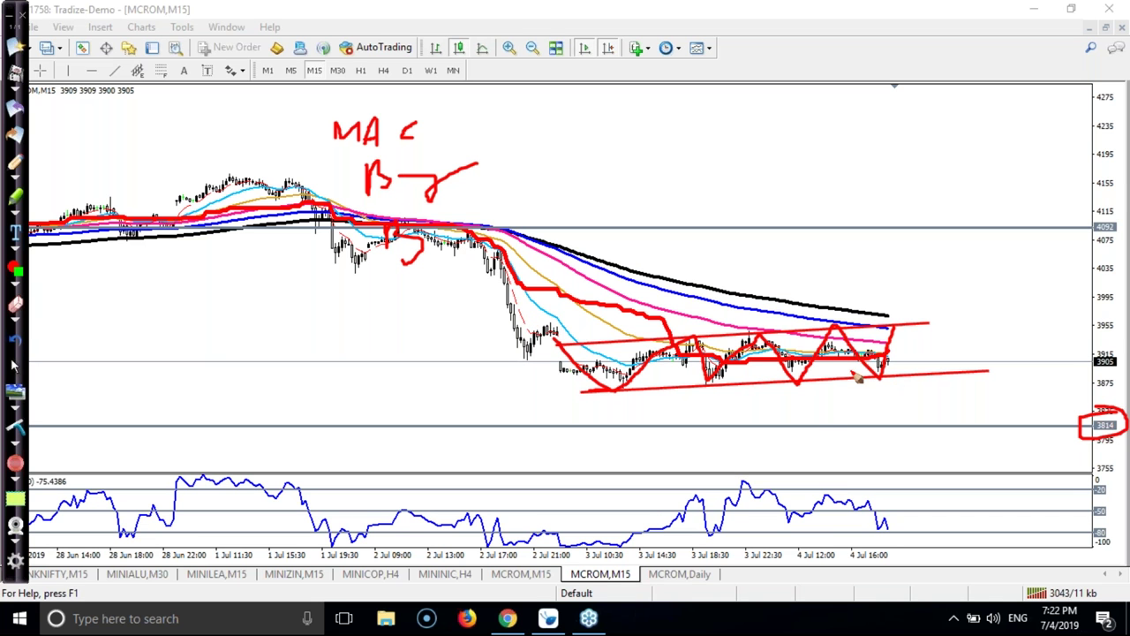
Sketch a breakout above the channel in red, a retest of its upper line, and a rally to the 4092 level.
drag(886, 362, 914, 284)
mouse_move(925, 315)
mouse_down()
mouse_move(885, 315)
mouse_move(929, 328)
mouse_up()
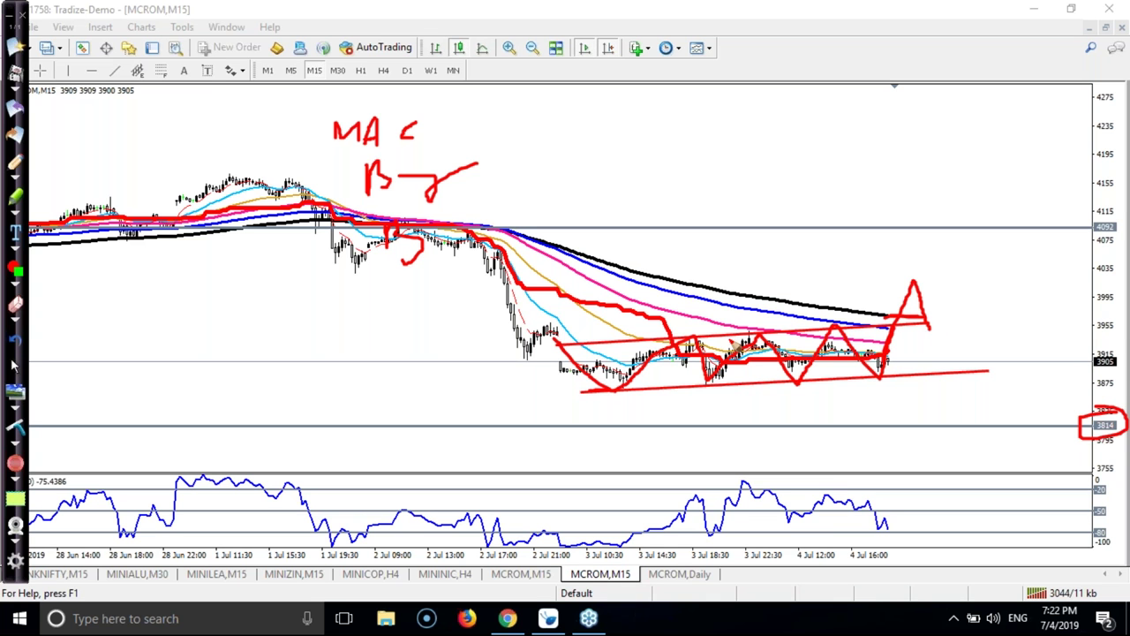
mouse_move(916, 327)
mouse_down()
mouse_move(985, 329)
mouse_move(955, 326)
mouse_move(980, 318)
mouse_move(945, 323)
mouse_up()
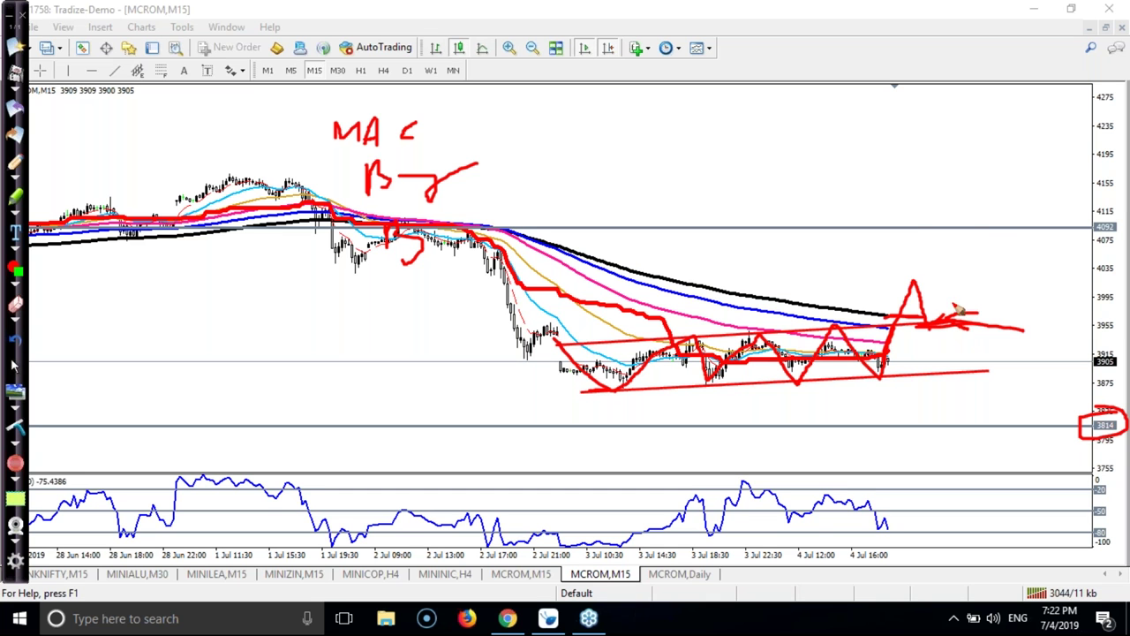
drag(925, 327, 1007, 223)
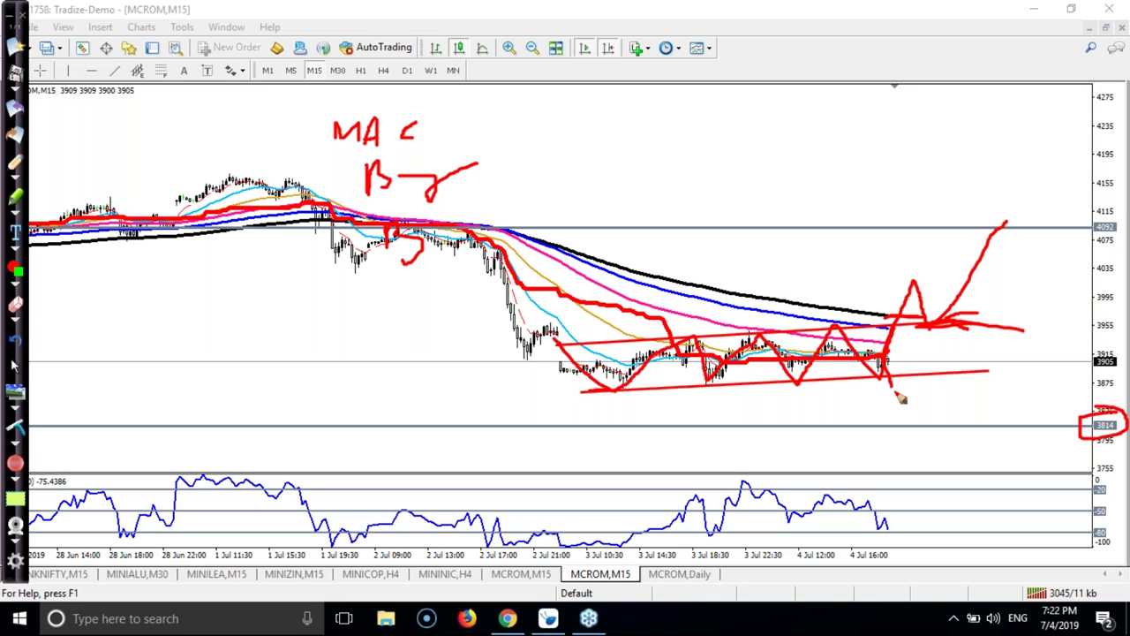
Sketch a drop to 3814 with a rebound to 4092, mark a dip below 3814, and box the latest candles above that level.
mouse_move(858, 385)
mouse_down()
mouse_move(935, 385)
mouse_move(883, 424)
mouse_move(946, 424)
mouse_move(901, 417)
mouse_move(909, 428)
mouse_move(1001, 302)
mouse_move(1022, 234)
mouse_up()
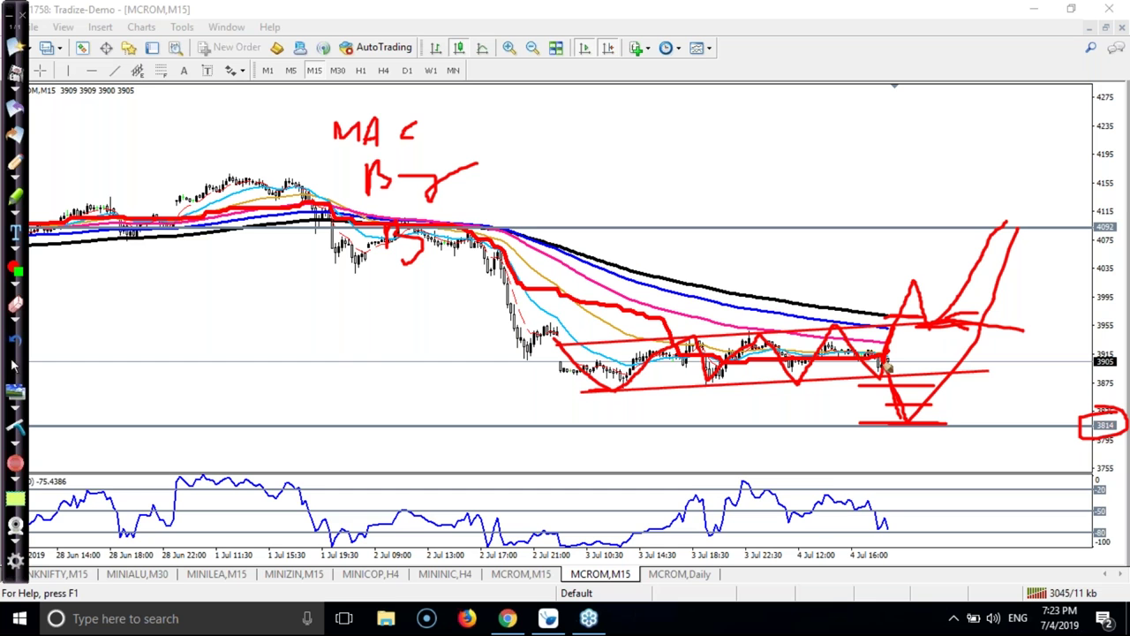
mouse_move(887, 369)
mouse_down()
mouse_move(911, 458)
mouse_move(938, 431)
mouse_up()
mouse_move(977, 388)
mouse_down()
mouse_move(944, 431)
mouse_move(993, 430)
mouse_up()
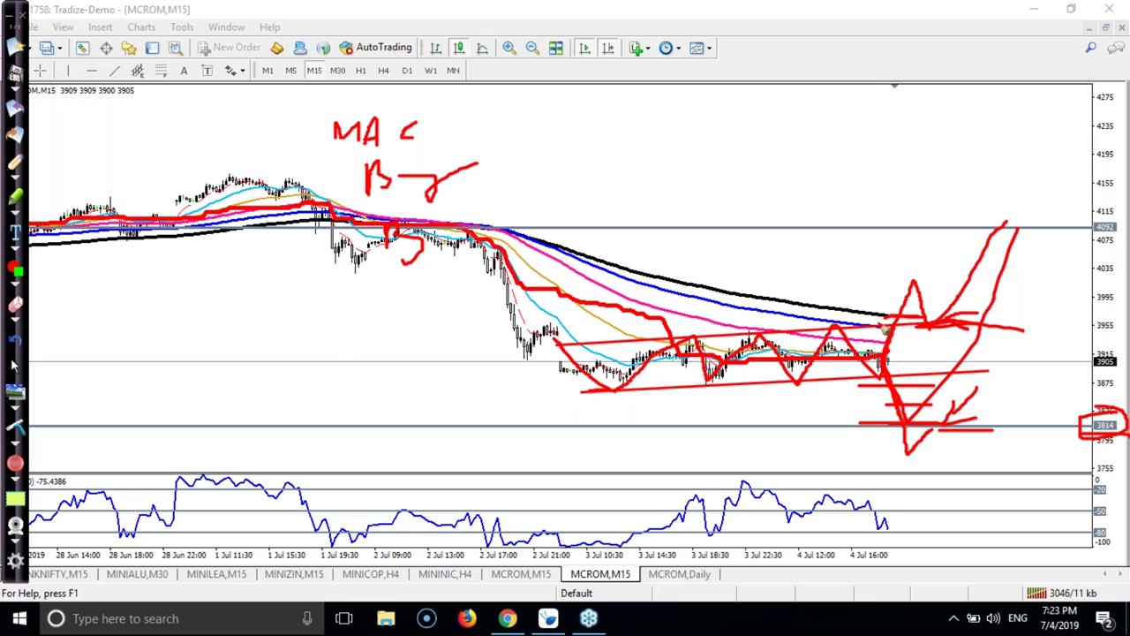
drag(888, 325, 895, 418)
mouse_move(813, 311)
mouse_down()
mouse_move(815, 423)
mouse_move(881, 423)
mouse_up()
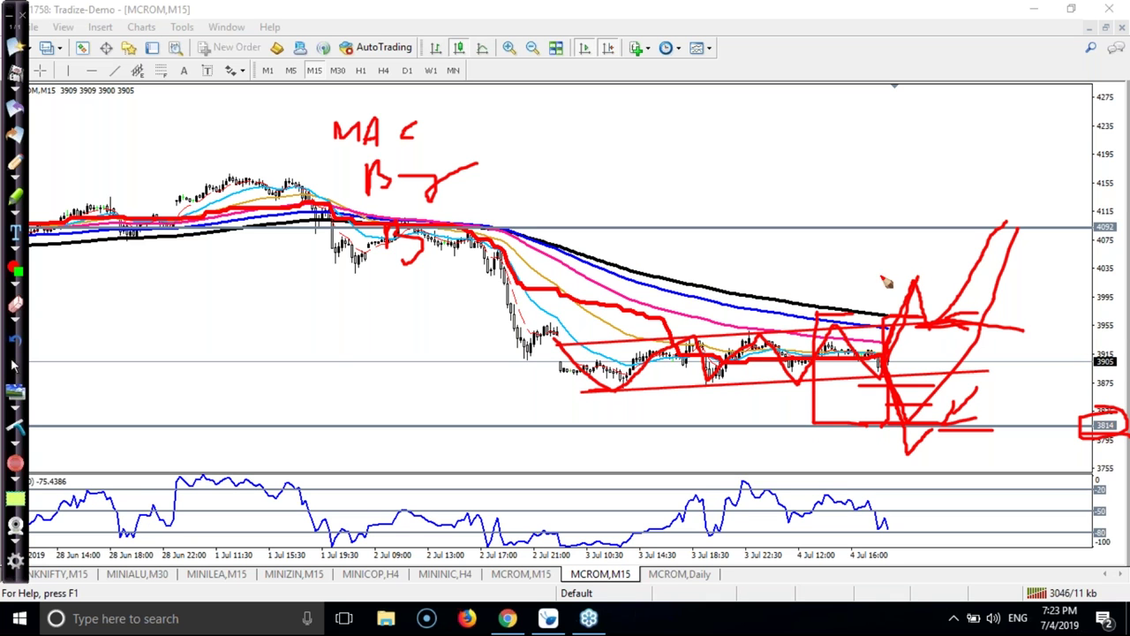
Re-mark the channel-top retest and the dip below 3814 in red, and extend red lines along the 3814 and 4092 levels.
mouse_move(931, 322)
mouse_down()
mouse_move(981, 320)
mouse_move(936, 321)
mouse_up()
drag(894, 399, 923, 453)
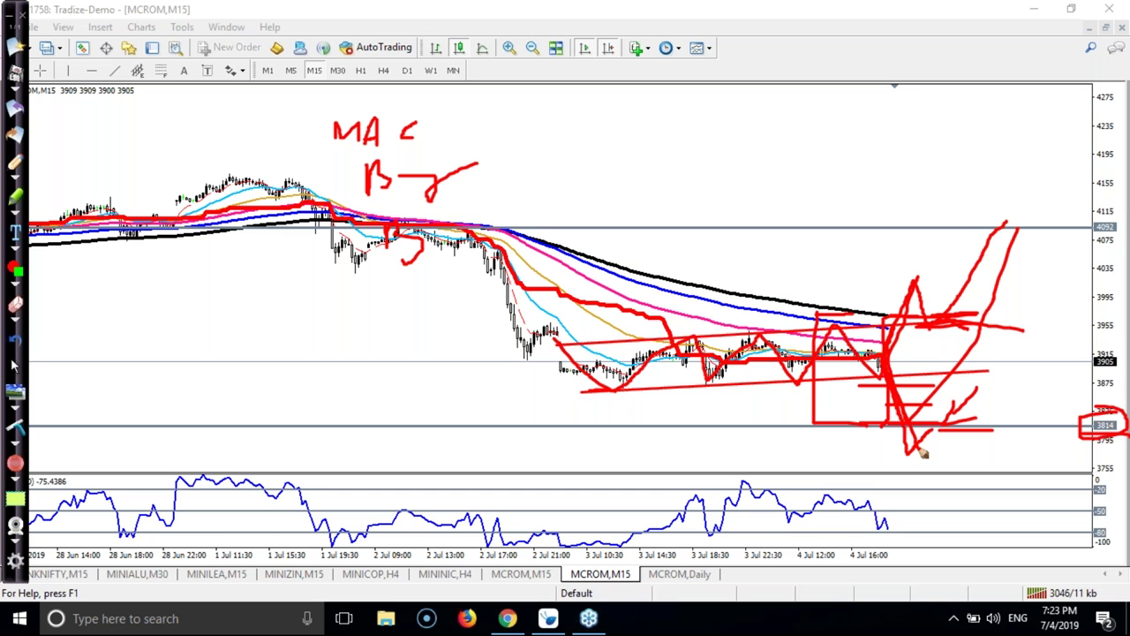
drag(990, 429, 1079, 429)
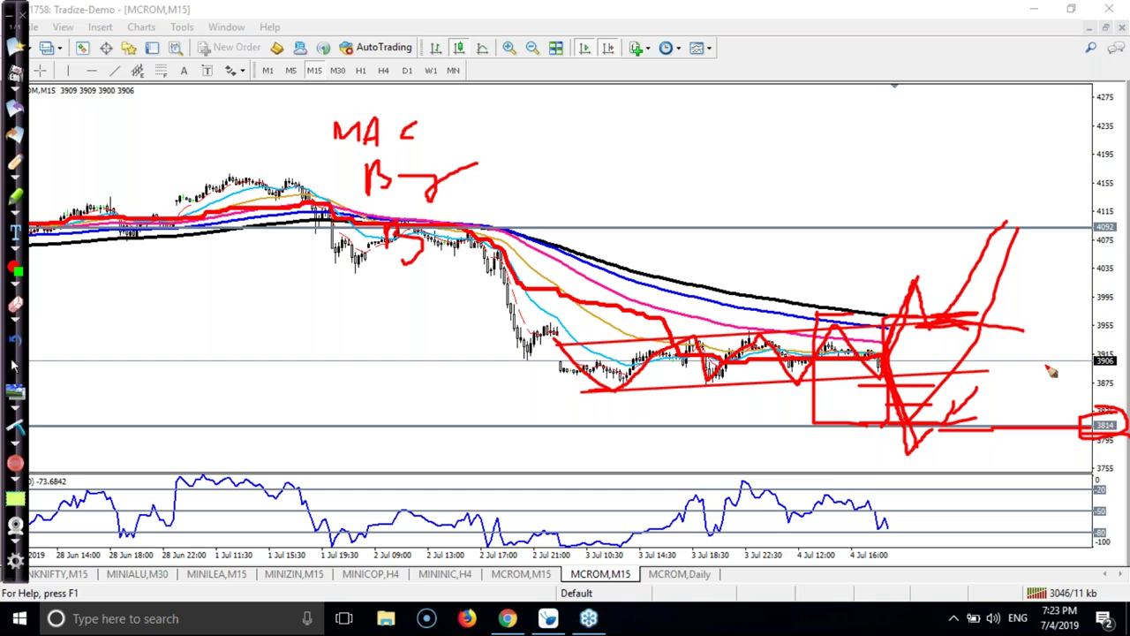
drag(927, 229, 1128, 235)
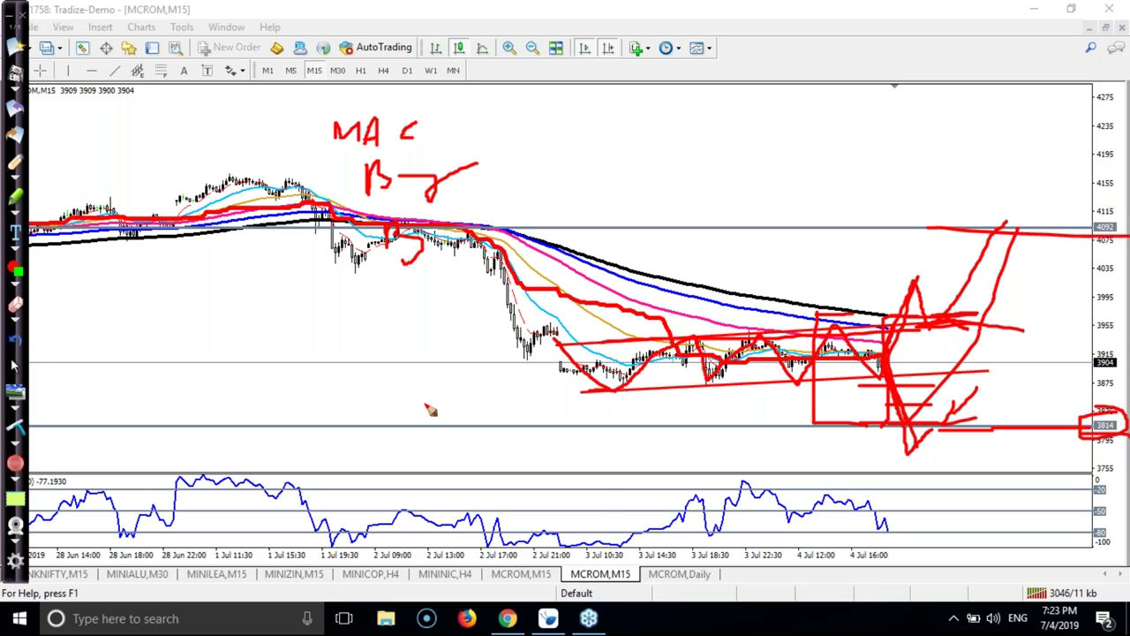
Clear all chart annotations, switch to the GoToWebinar event page in Chrome, and highlight the "Entry and exit point" topic.
key(e)
mouse_move(510, 621)
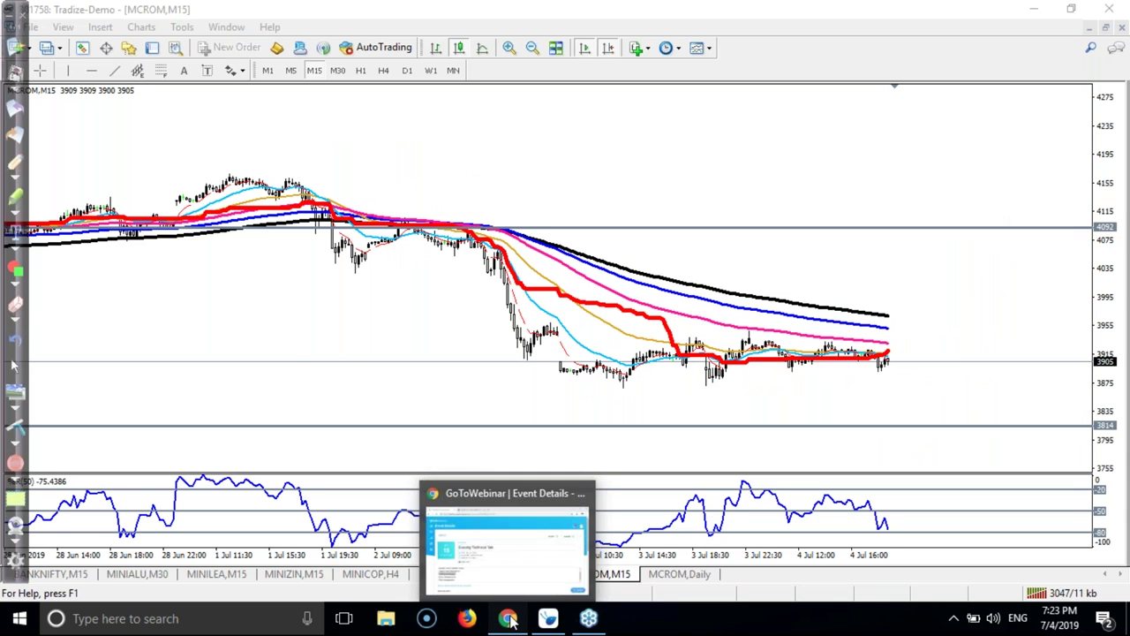
click(510, 621)
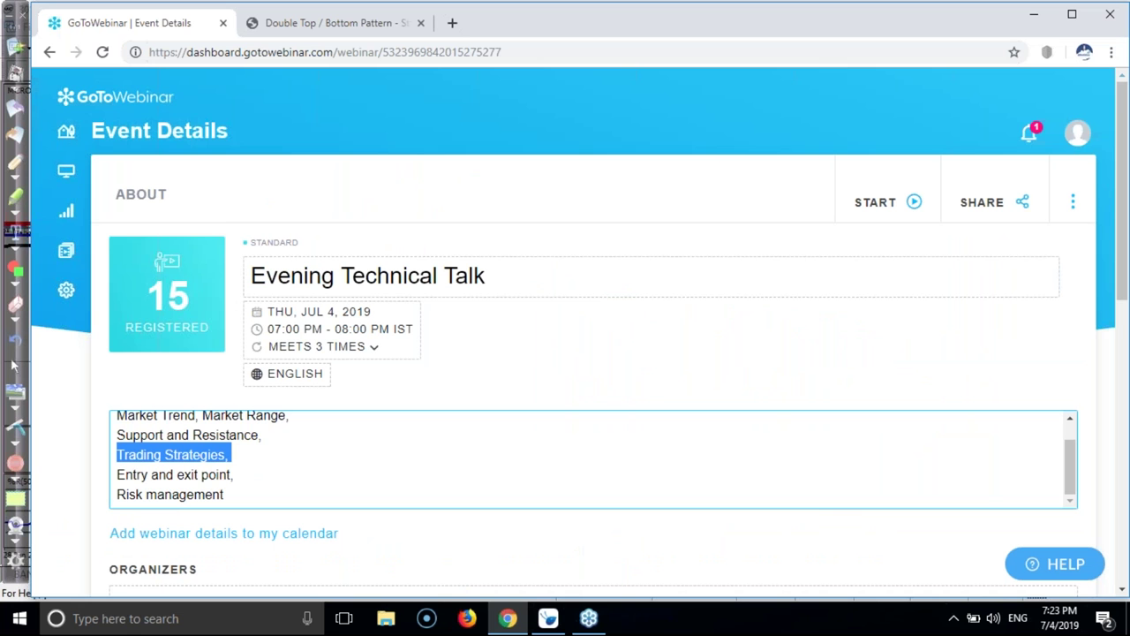
scroll(119, 391, down, 1)
drag(117, 391, 274, 403)
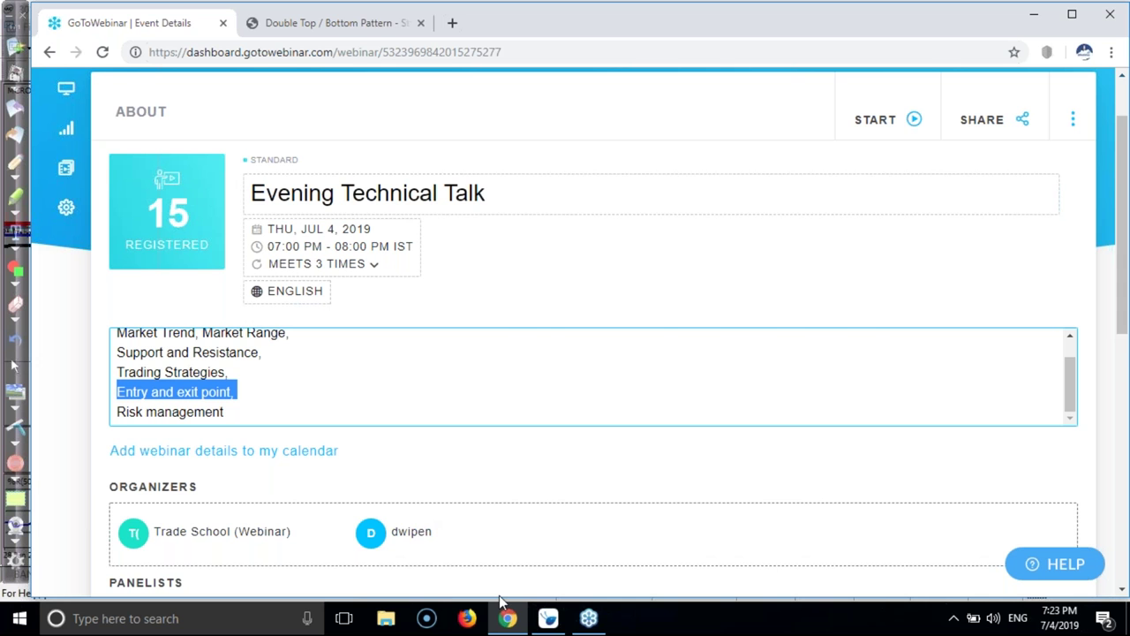
Switch back to the MCROM M15 chart and draw two straight, gently rising blue lines above and below the recent range.
click(547, 618)
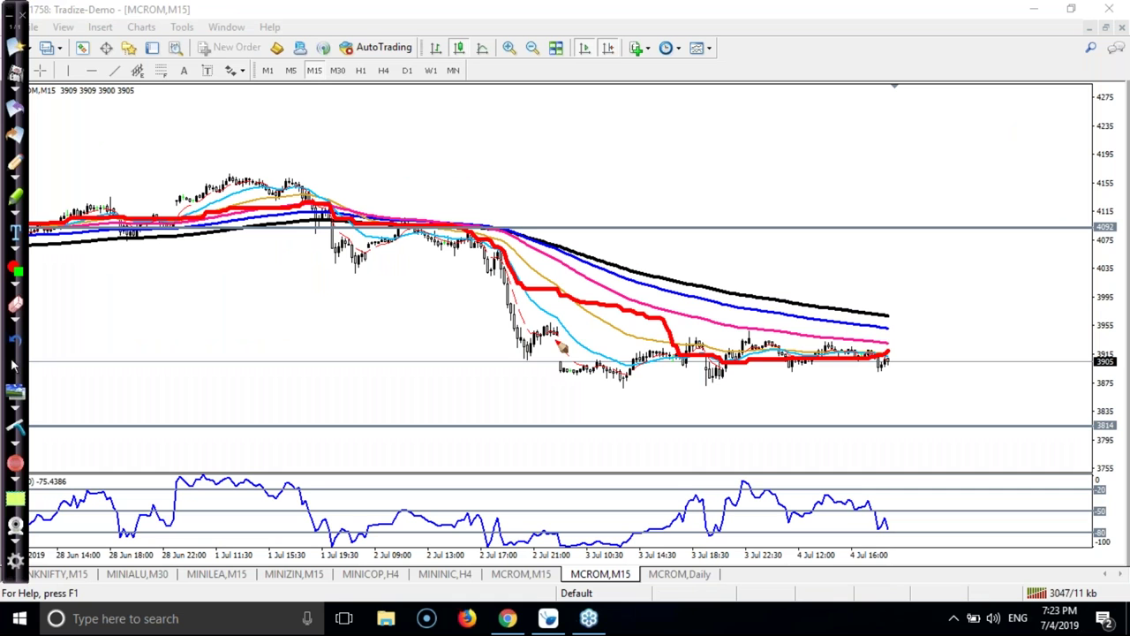
click(15, 305)
click(44, 416)
mouse_move(544, 340)
mouse_down()
mouse_move(977, 330)
mouse_move(953, 325)
mouse_up()
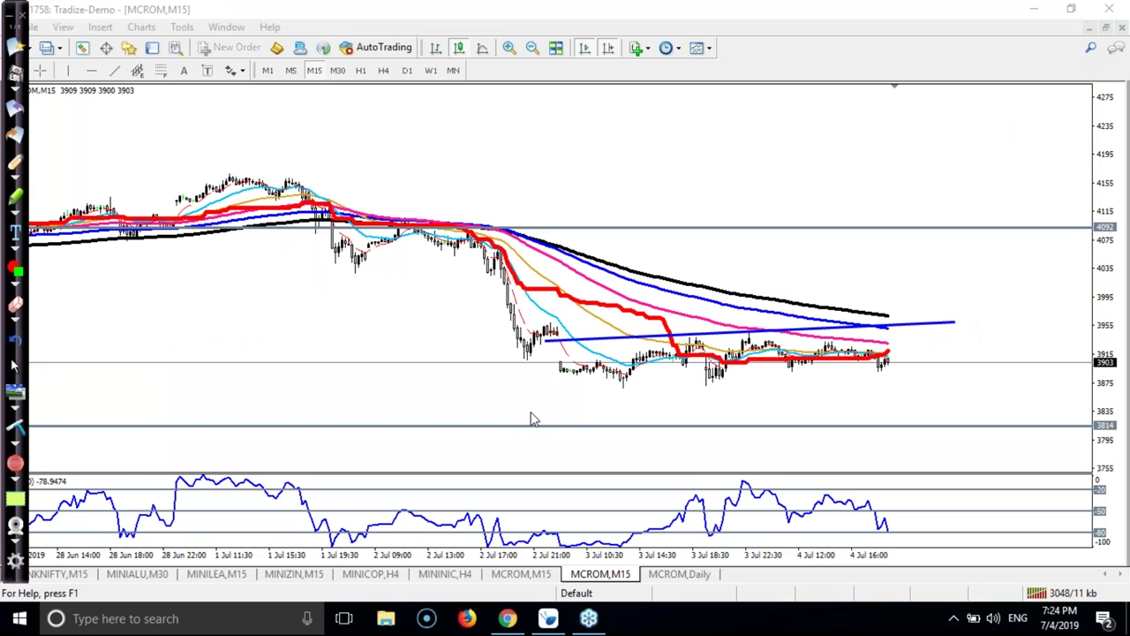
drag(545, 399, 968, 369)
Sketch in red a breakout above the upper blue line with a pullback to it, and mark the pullback with an arrow.
click(15, 161)
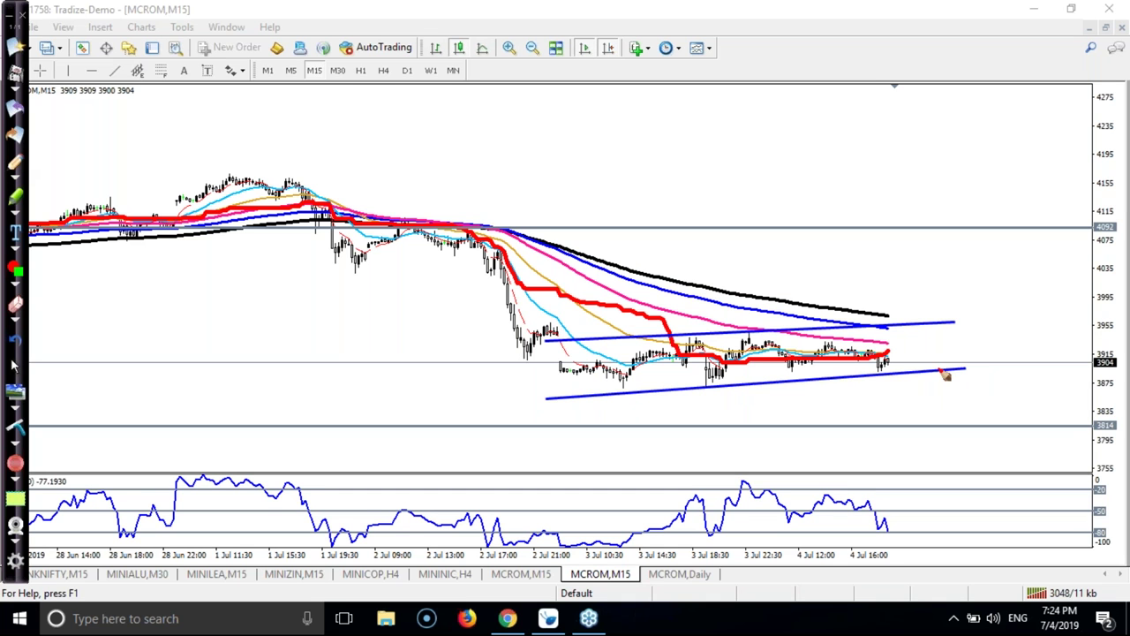
drag(887, 366, 929, 285)
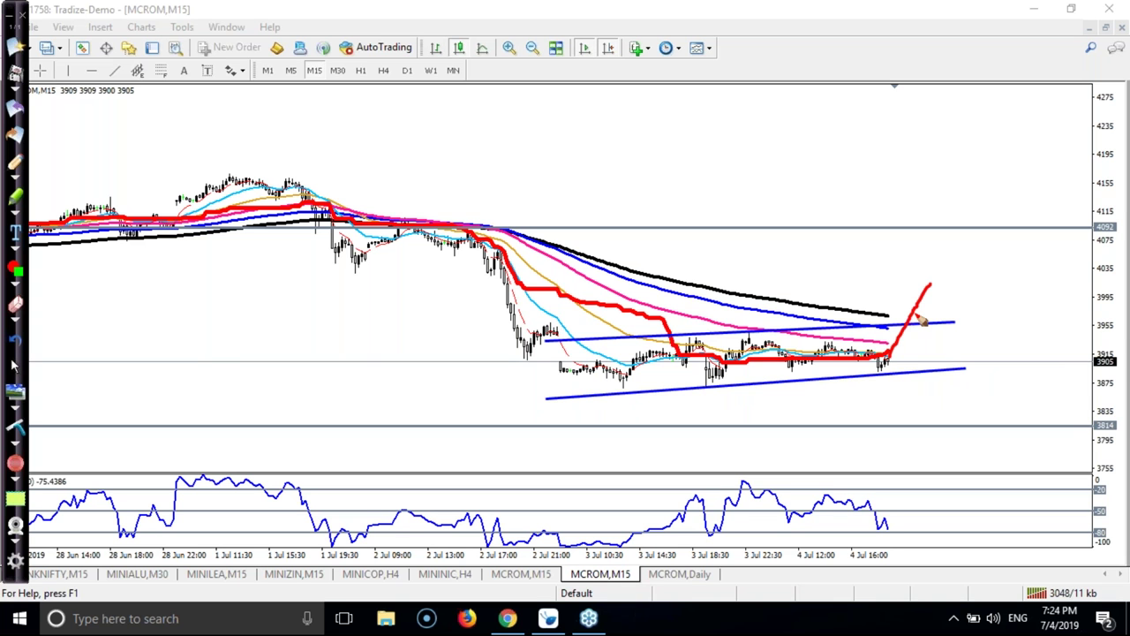
drag(928, 284, 951, 329)
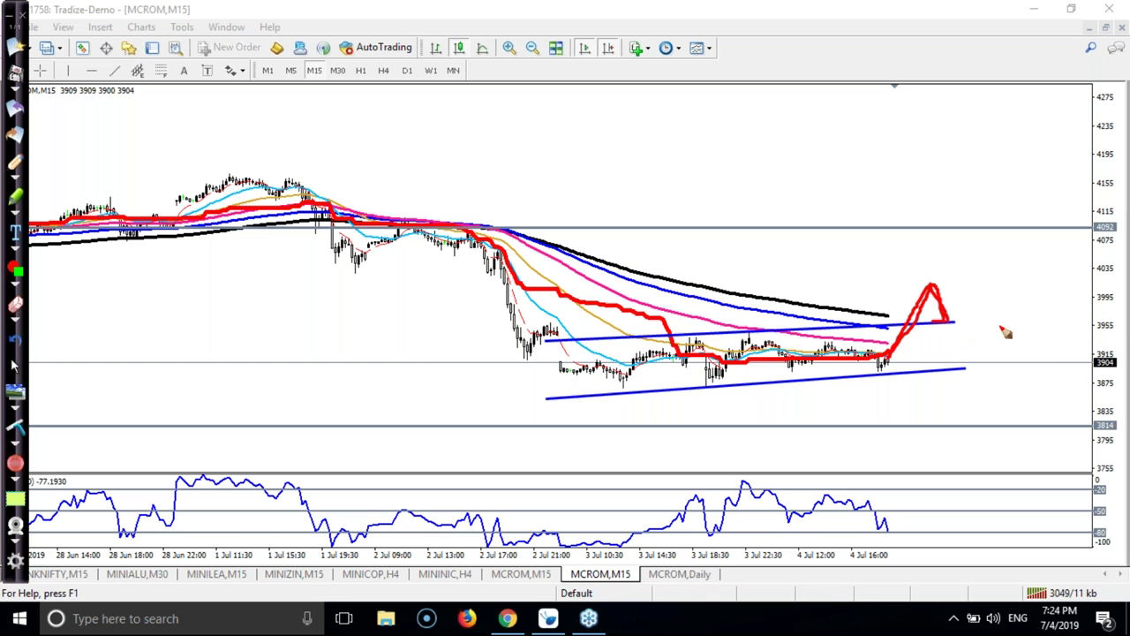
mouse_move(1003, 326)
mouse_down()
mouse_move(972, 314)
mouse_move(992, 308)
mouse_move(980, 330)
mouse_up()
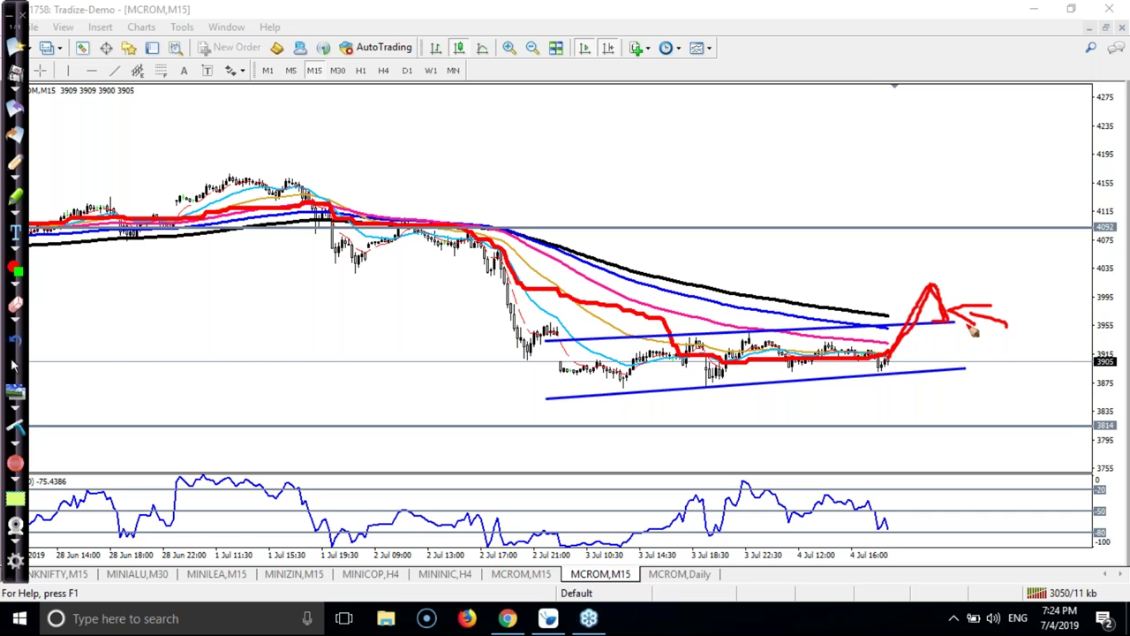
Revisit the entry and exit topic on the webinar page, and measure on the chart from the retest point to the lower channel line.
key(alt+Tab)
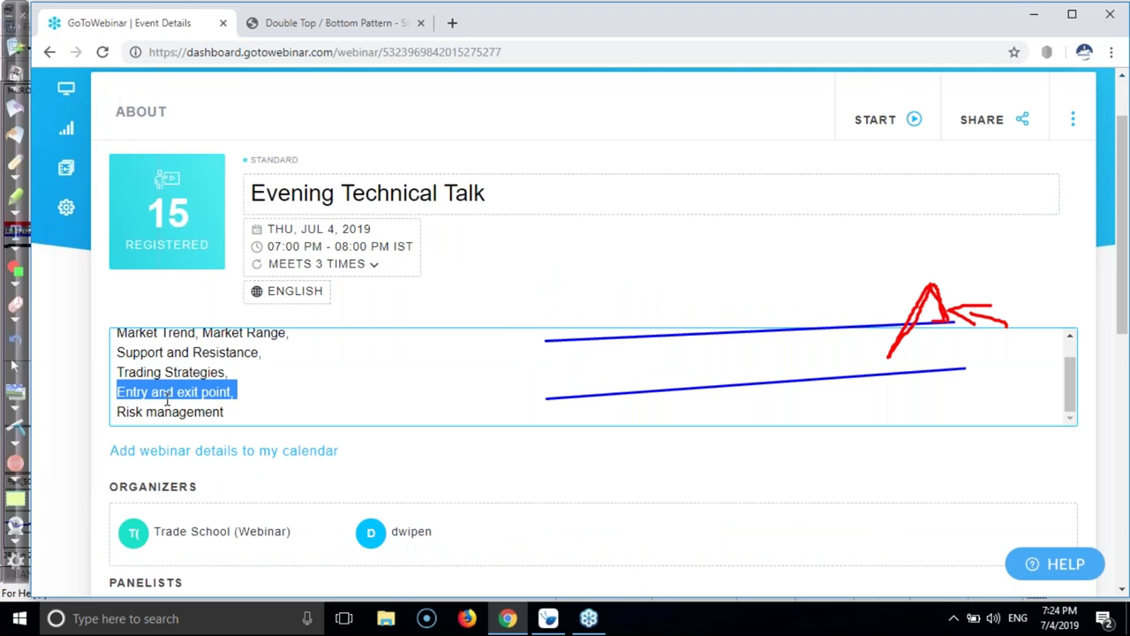
key(alt+Tab)
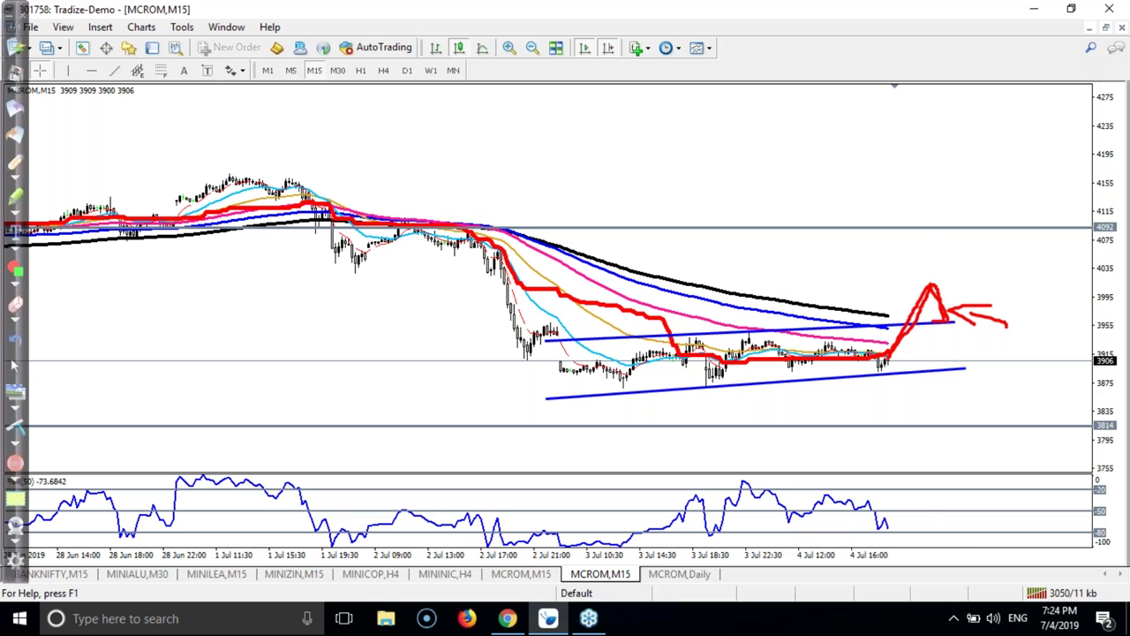
middle_click(932, 288)
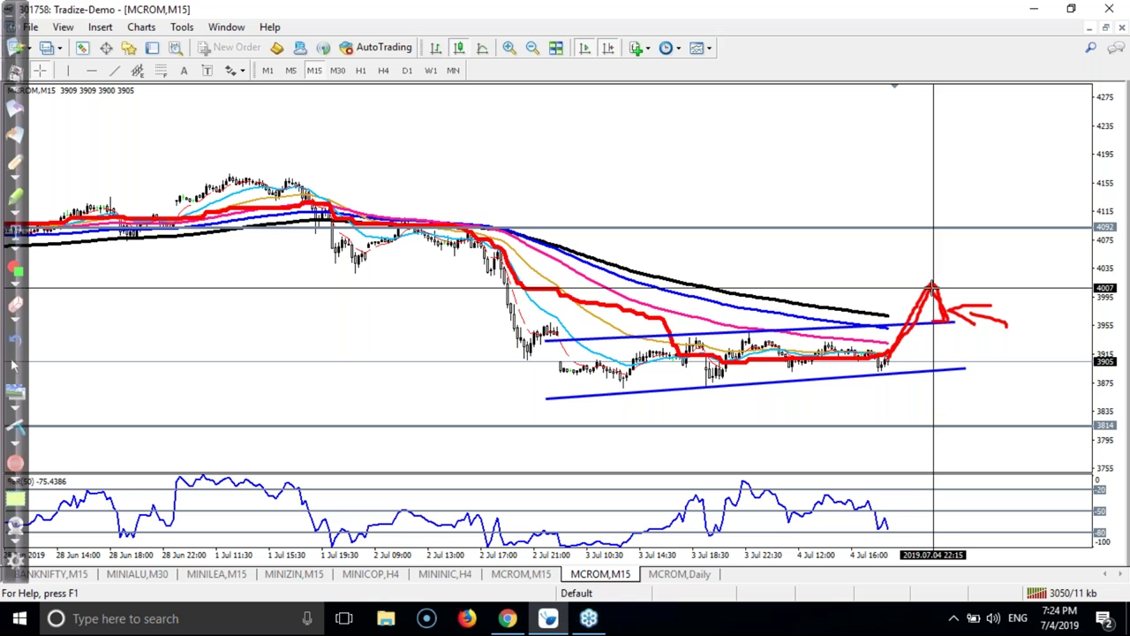
drag(936, 371, 948, 318)
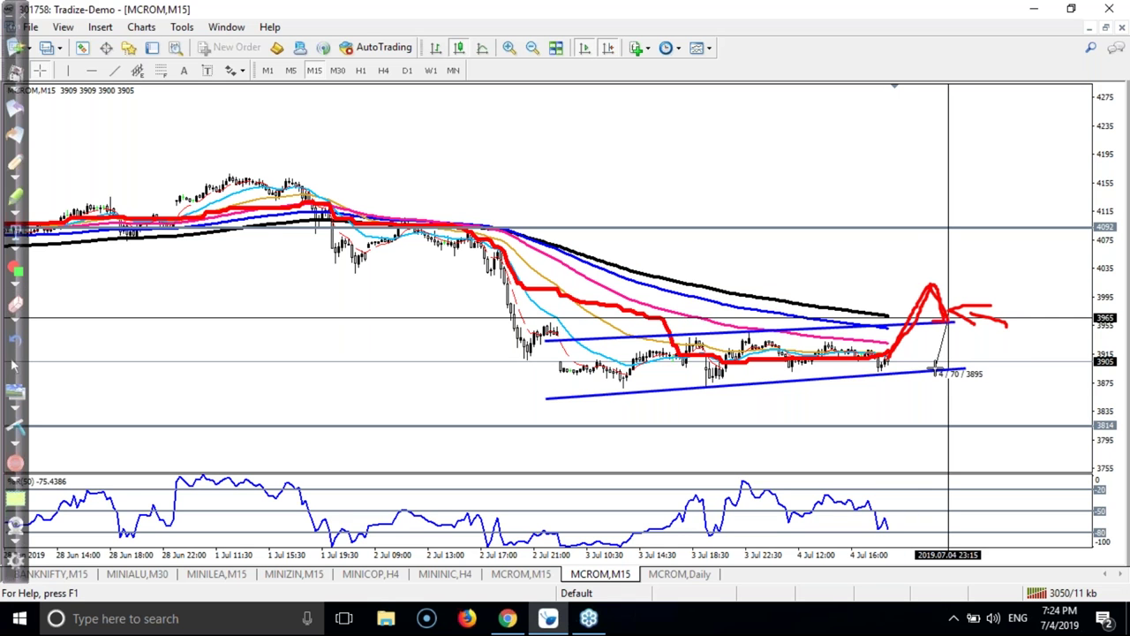
drag(936, 370, 883, 372)
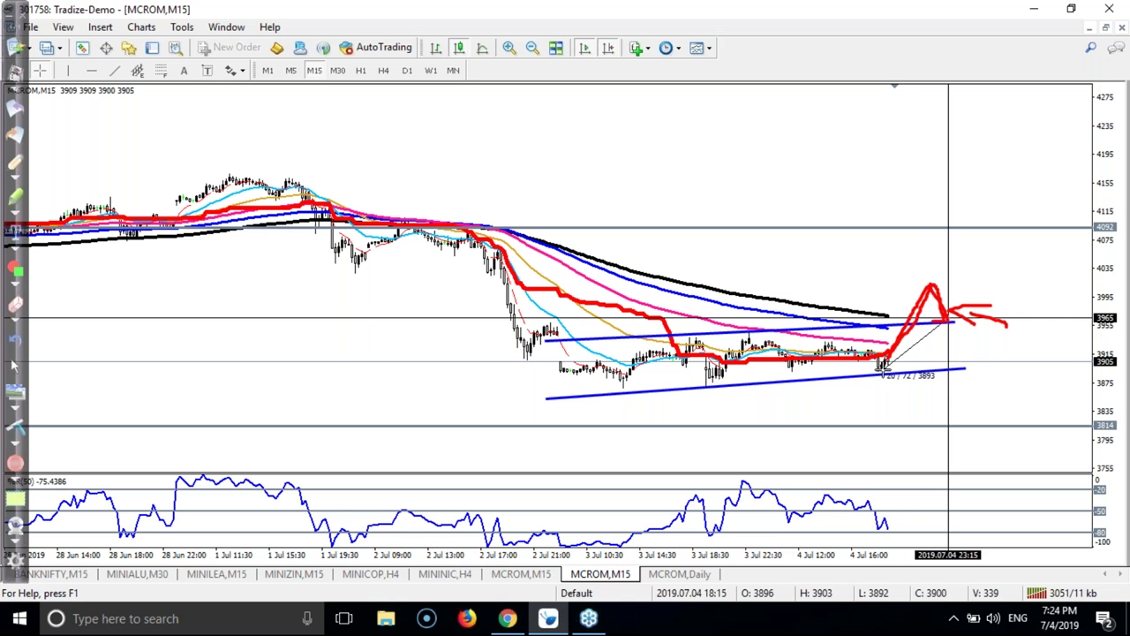
drag(882, 372, 991, 242)
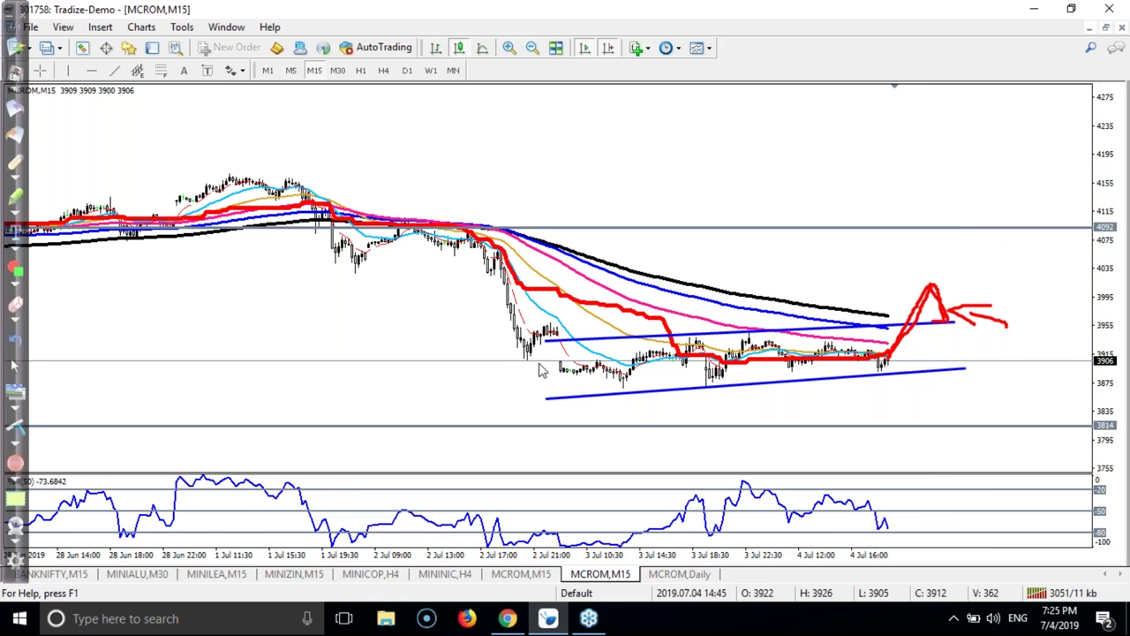